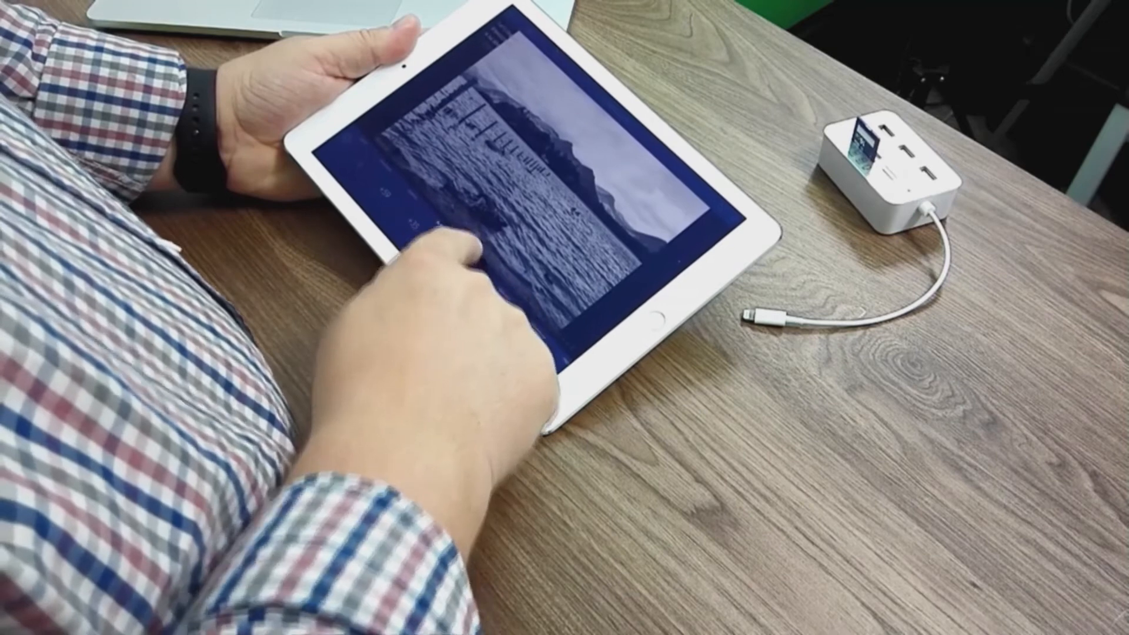
left_click(481, 259)
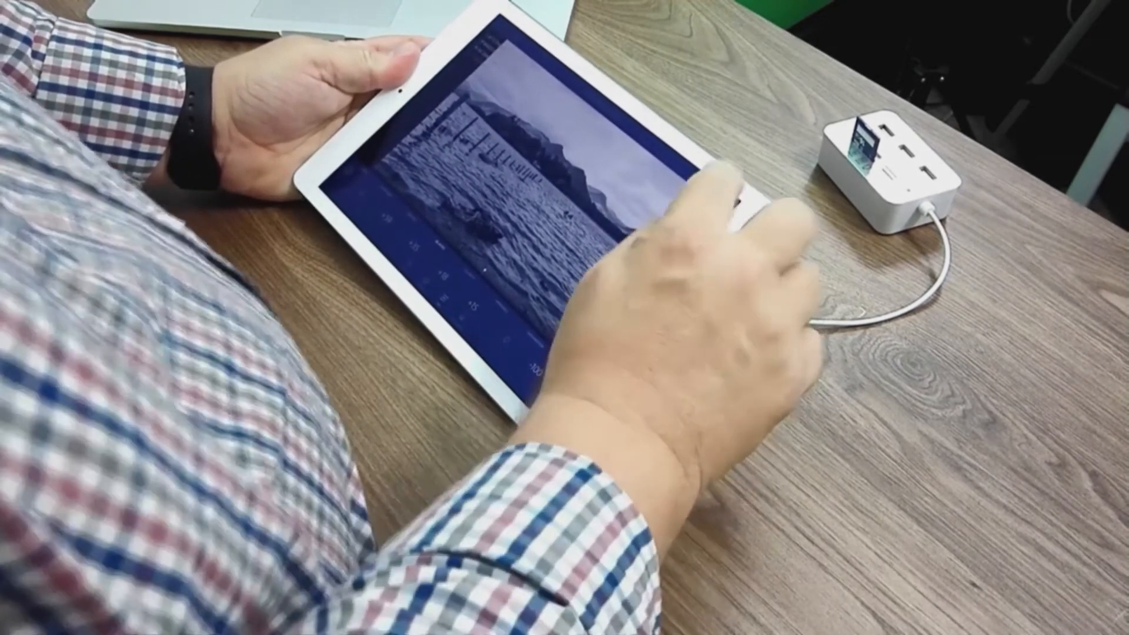
left_click(723, 199)
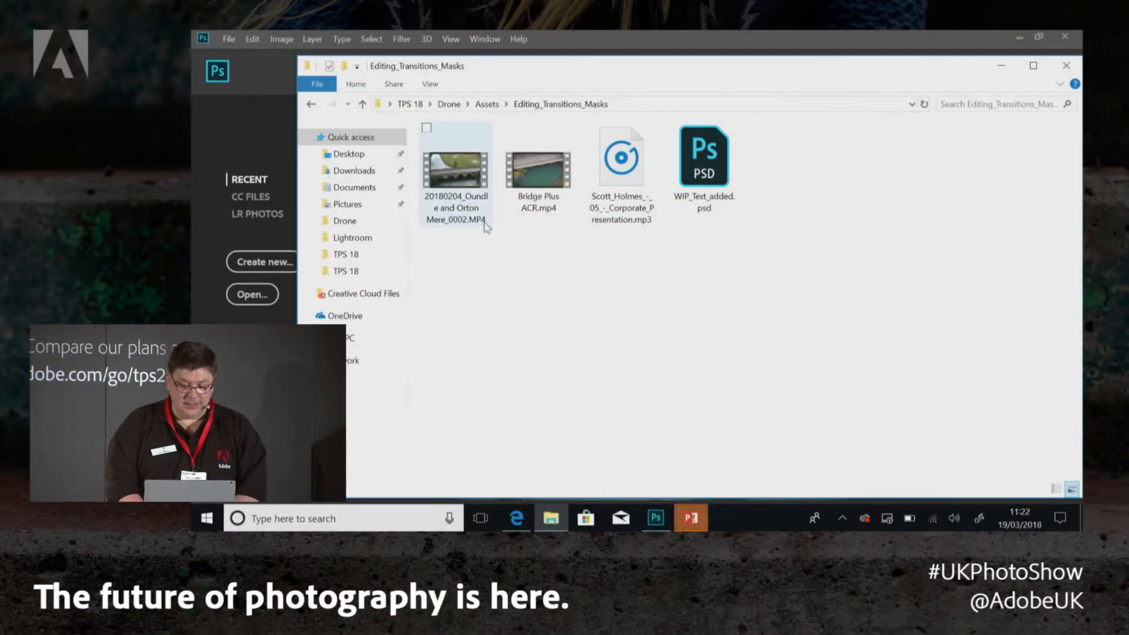
Open 20180204_Oundle and Orton Mere_0002.MP4 in Photoshop and enlarge the timeline area.
left_click(453, 161)
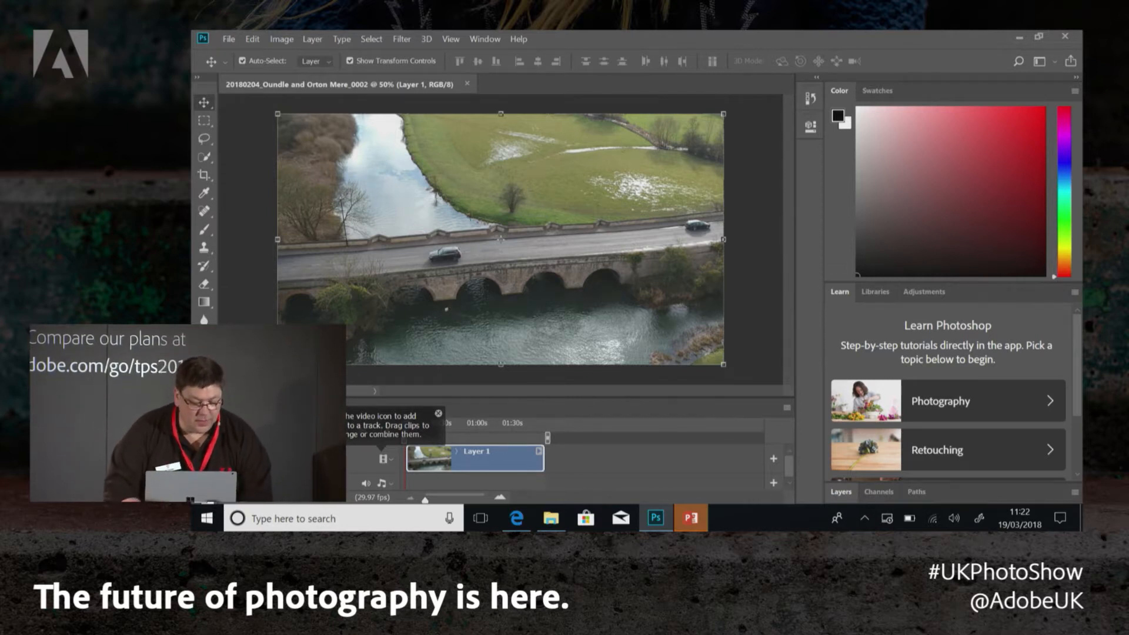
left_click(457, 451)
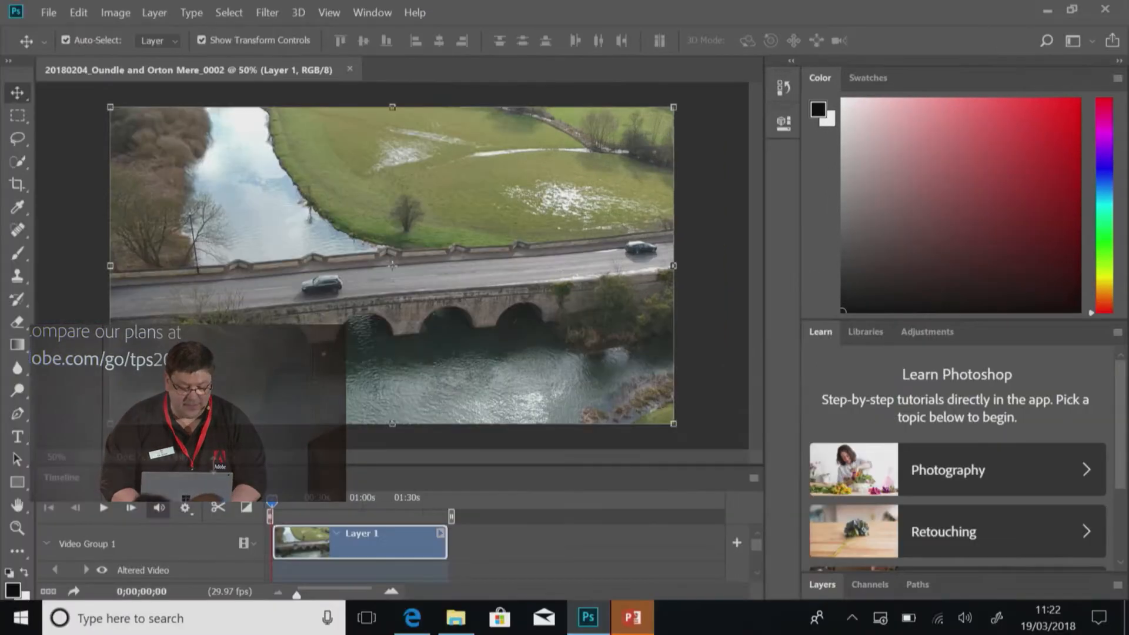
left_click_drag(371, 364, 371, 348)
left_click_drag(228, 400, 236, 378)
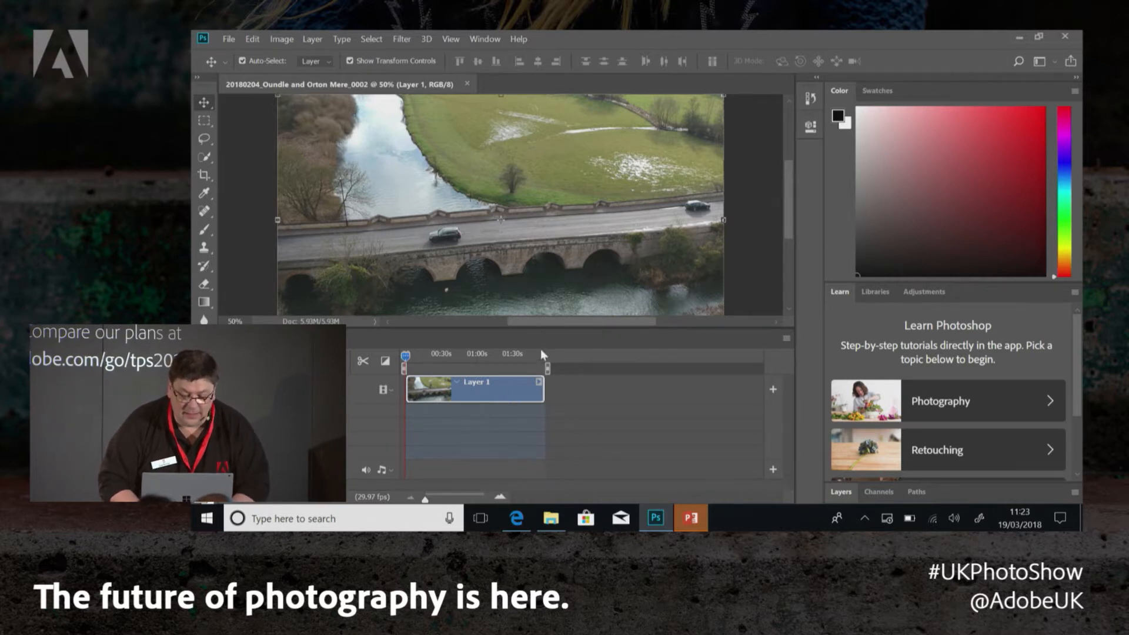
Scrub through the drone clip to its end and park the playhead near 01:35, where a car crosses the bridge.
left_click_drag(406, 357, 441, 359)
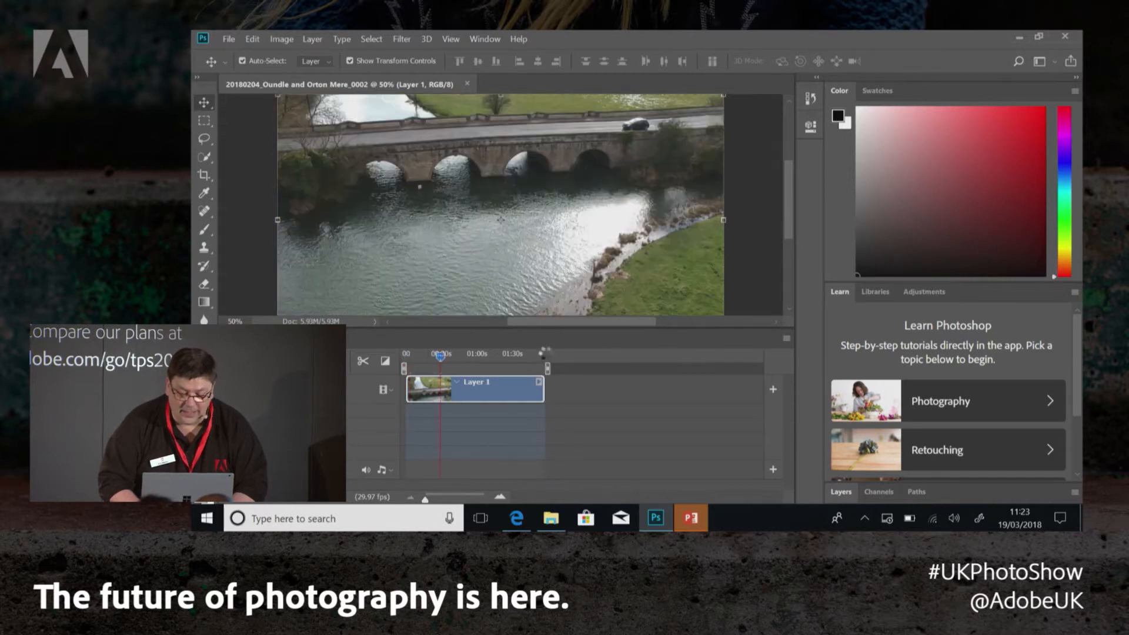
left_click(543, 353)
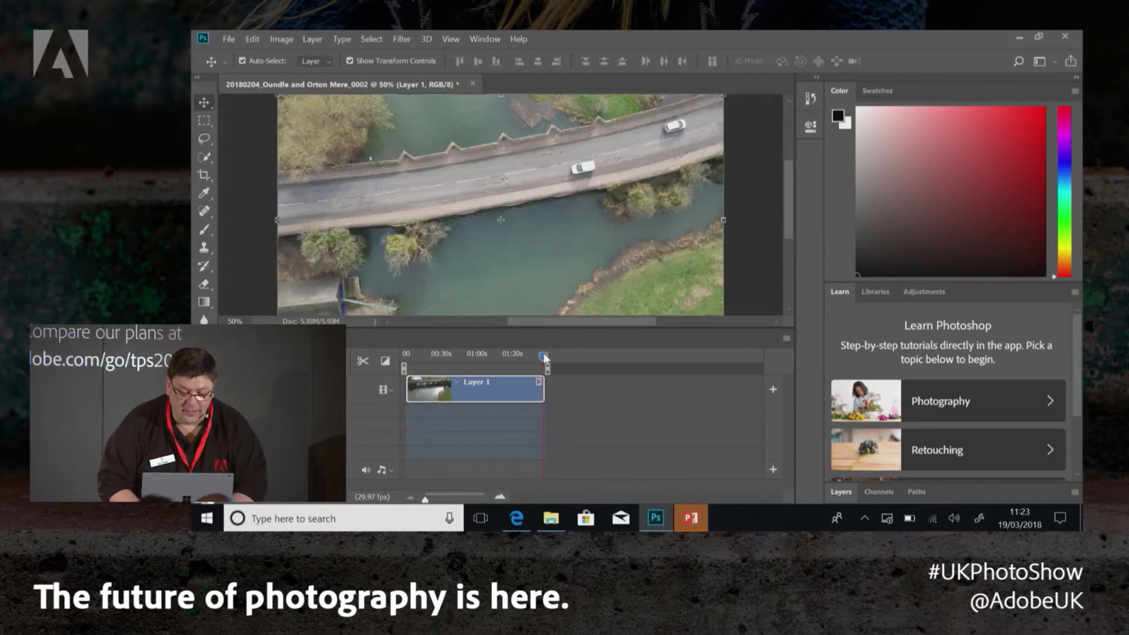
left_click_drag(550, 357, 551, 357)
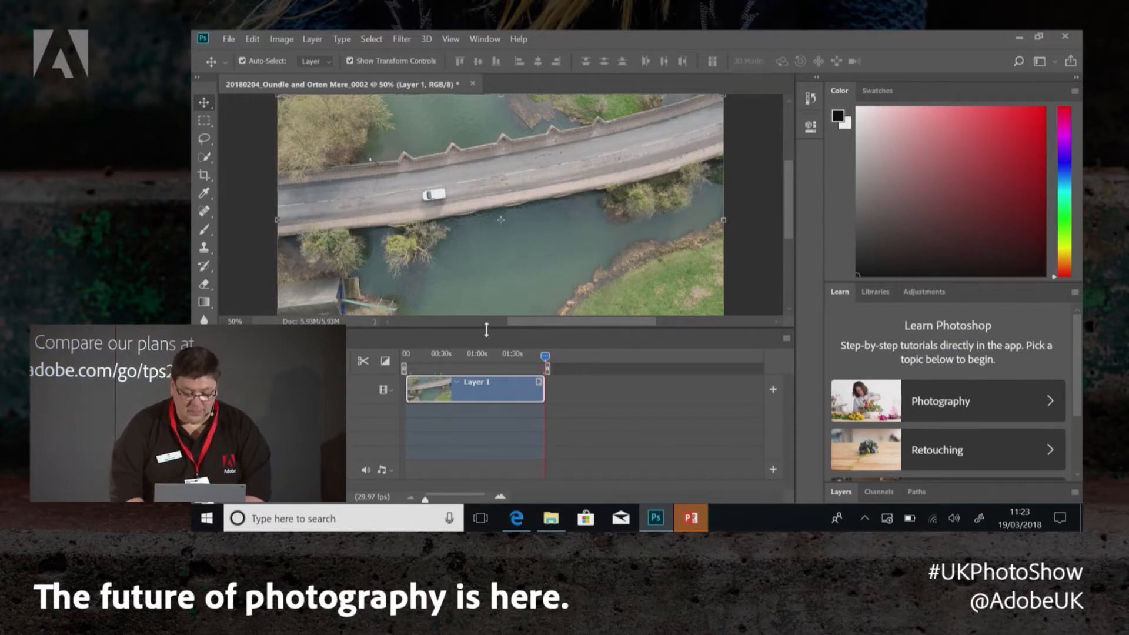
left_click(487, 354)
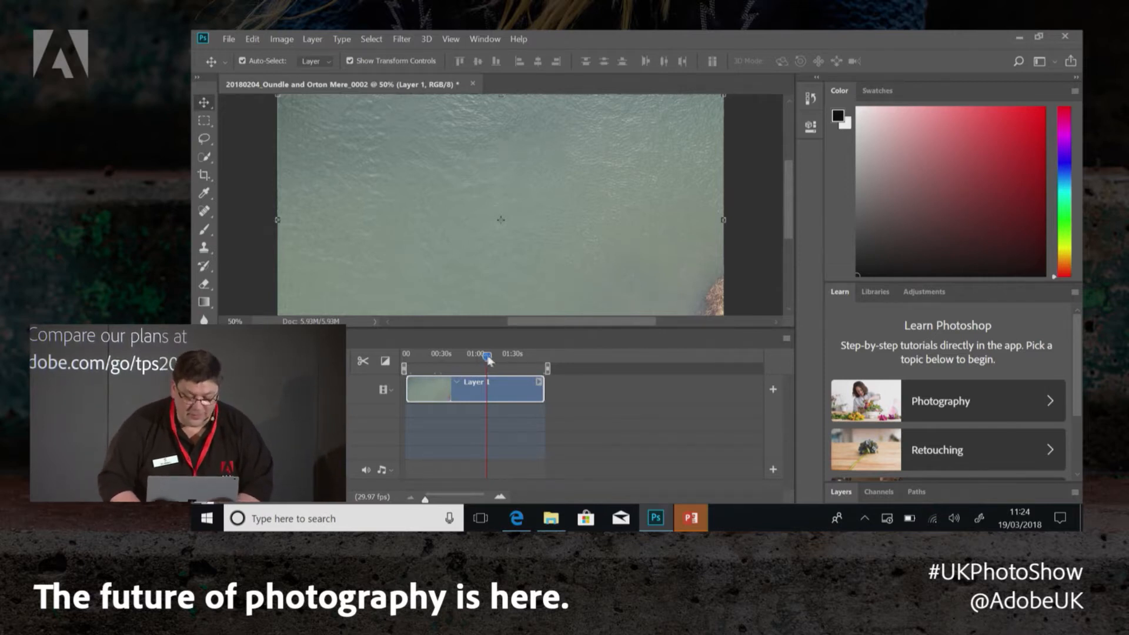
left_click_drag(488, 356, 520, 360)
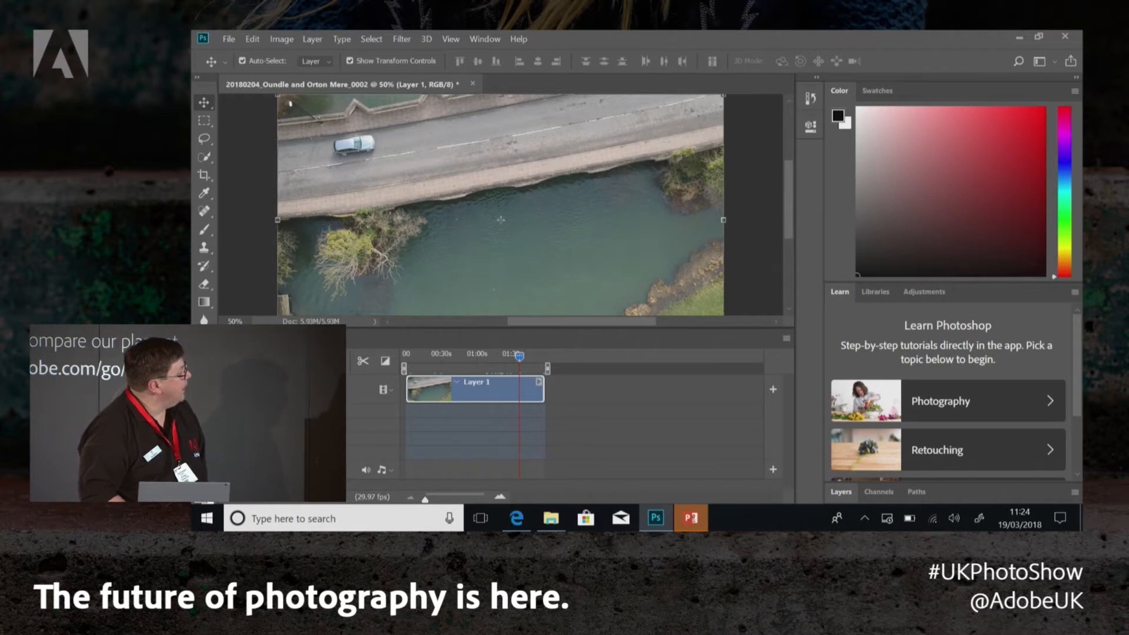
Step the playhead back frame by frame to 0;01;34;24, before the car enters the picture.
key("Left")
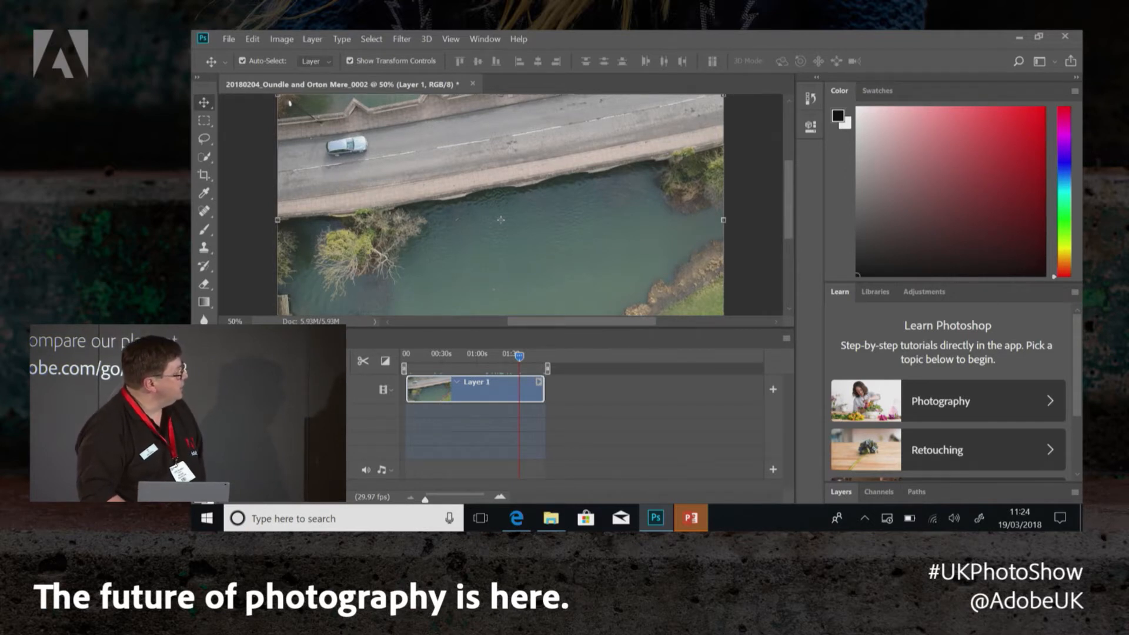
key("Left")
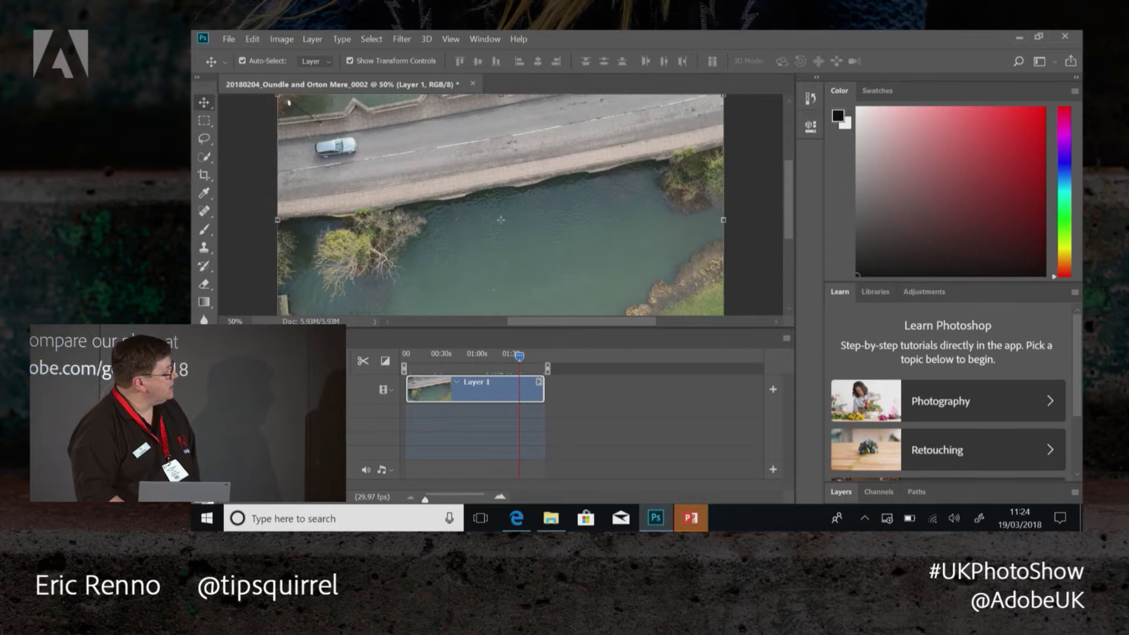
key("Left")
key("Left")
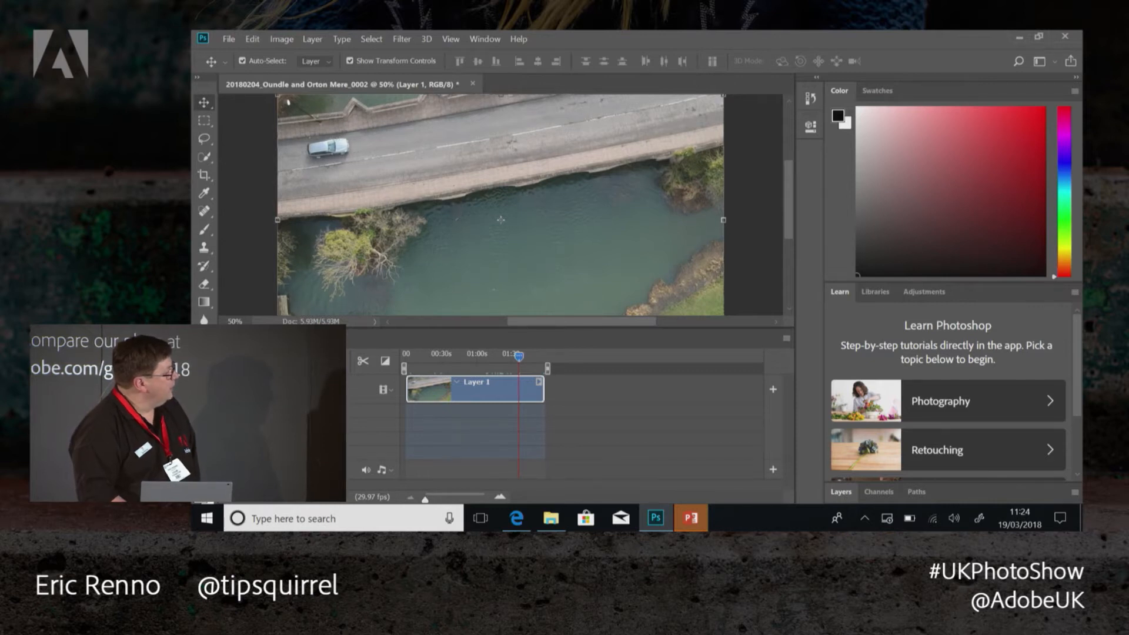
key("Left")
key("Left")
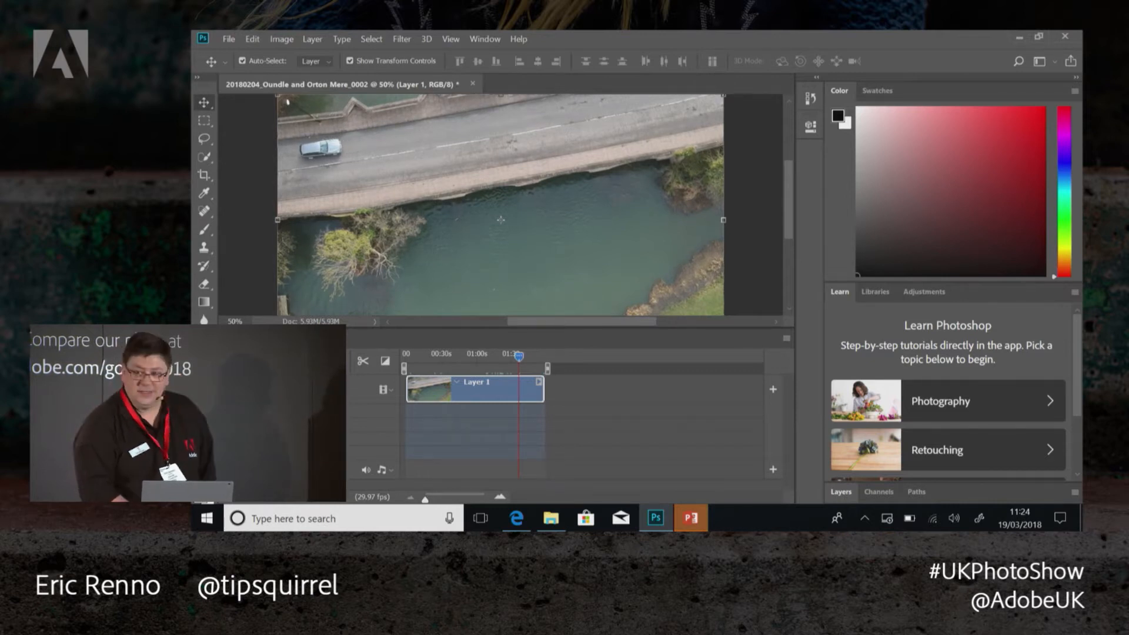
key("Left")
key("Left")
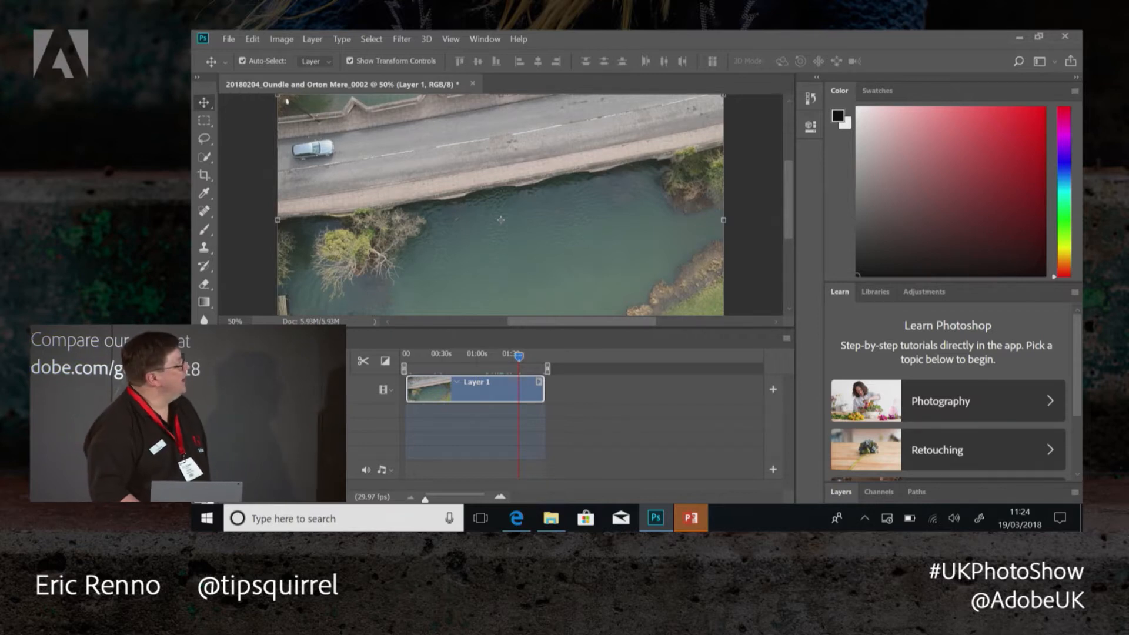
key("Left")
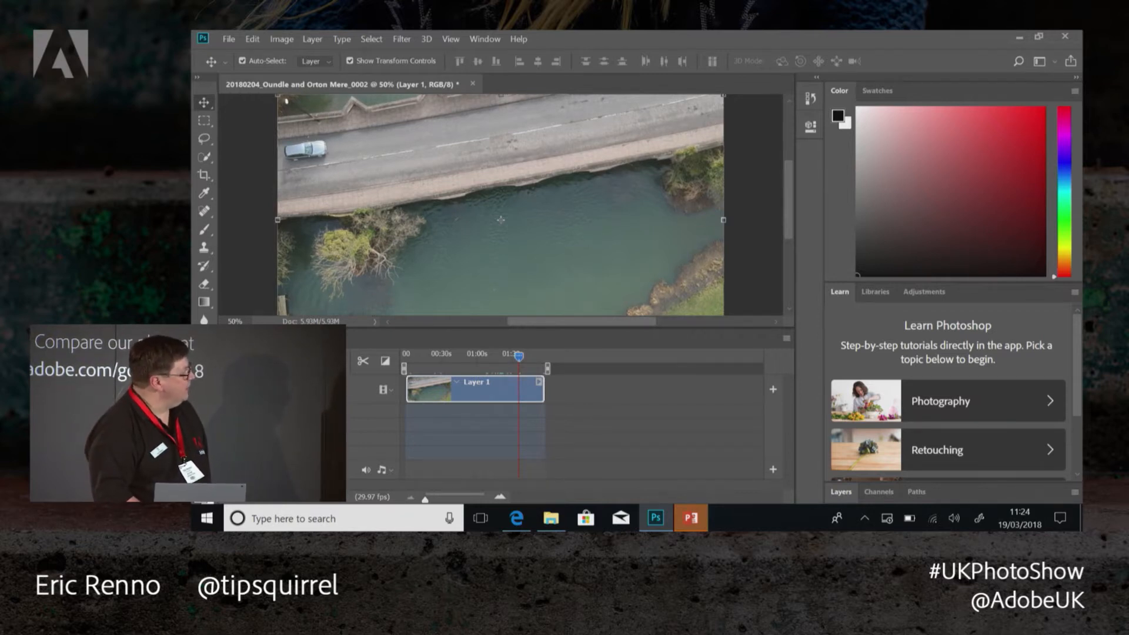
key("Left")
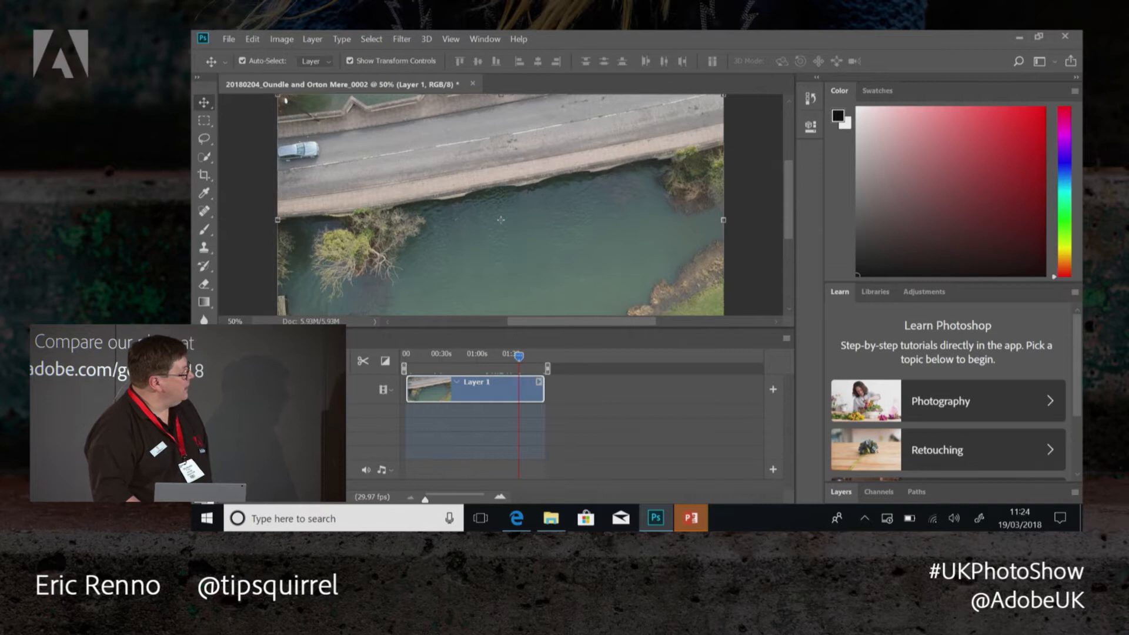
key("Left")
key("Left")
key("Left")
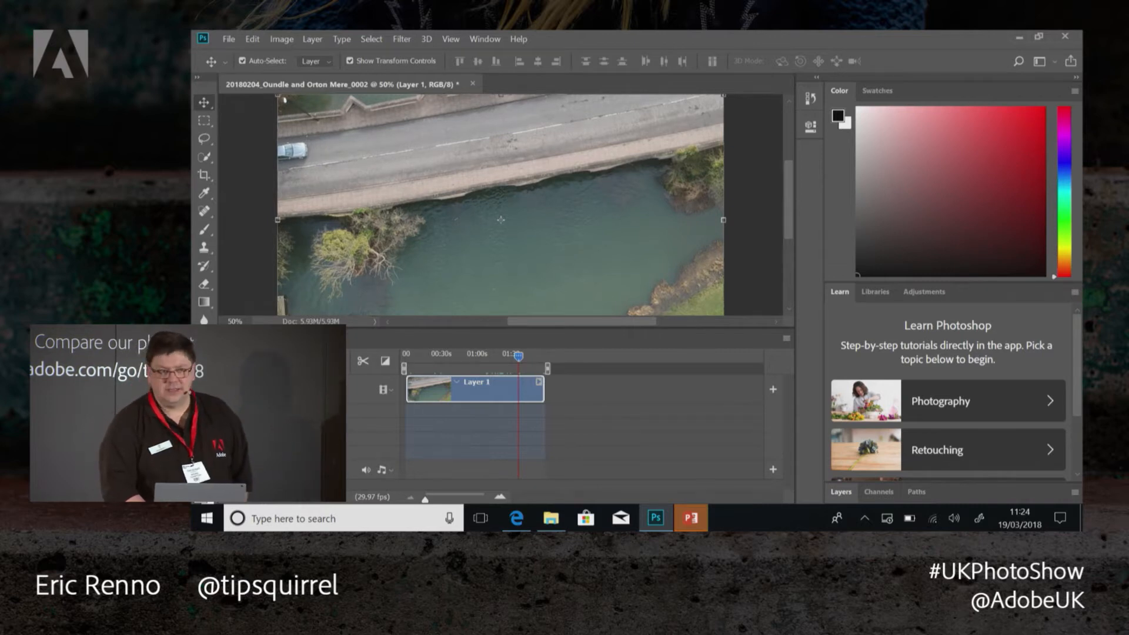
key("Left")
key("Left")
key("Left")
key("Left")
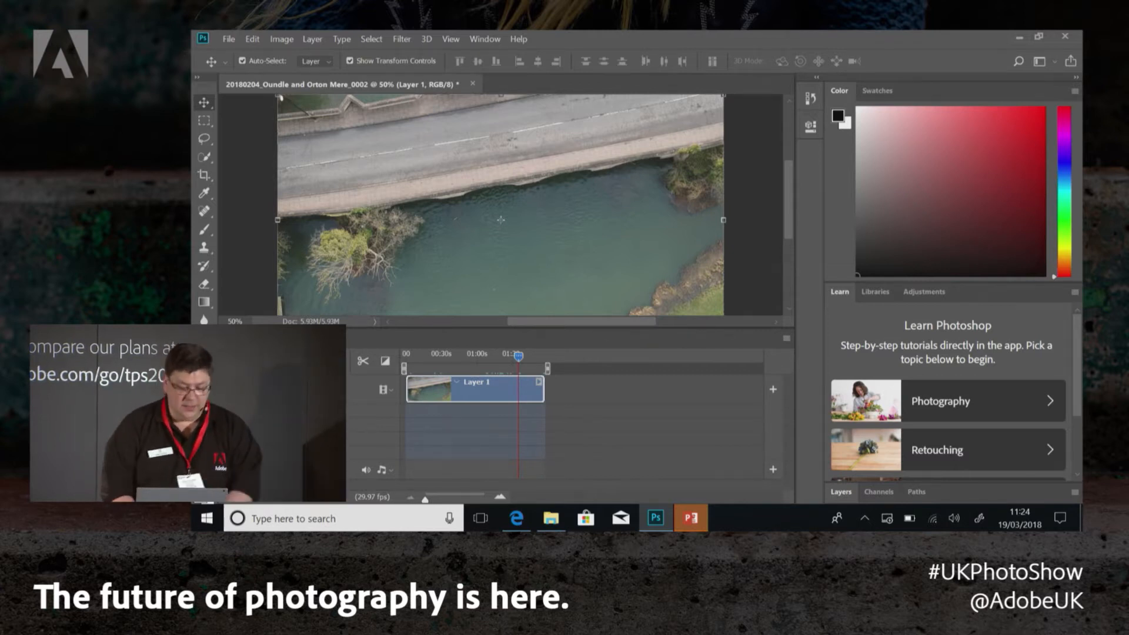
Trim away the start of the video clip up to just before the playhead, without splitting it.
left_click(363, 361)
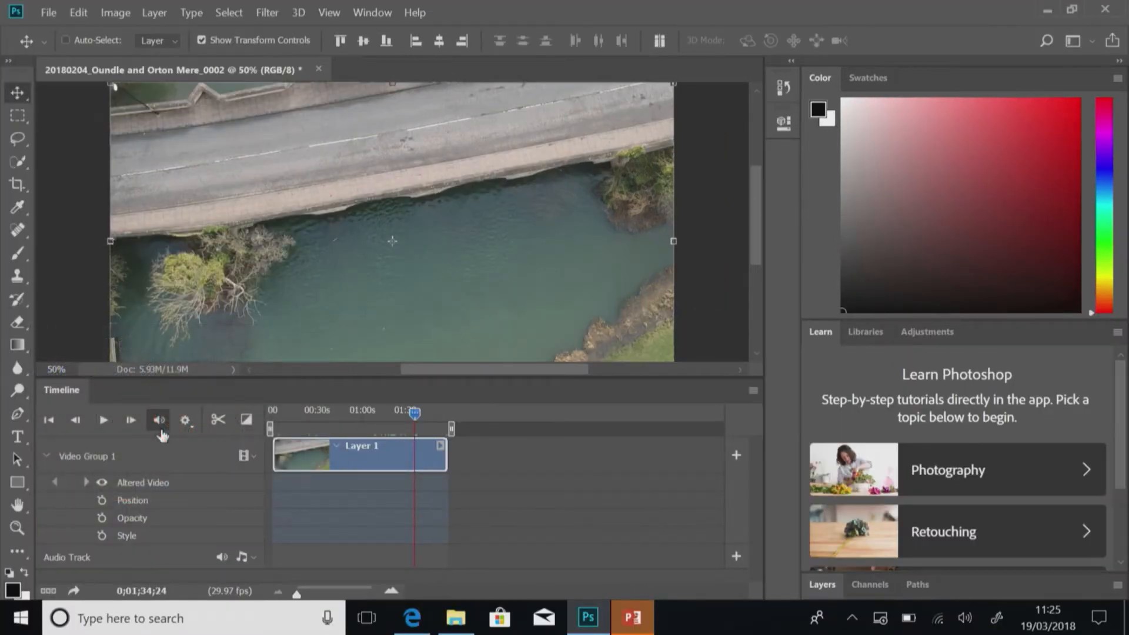
key("ctrl+z")
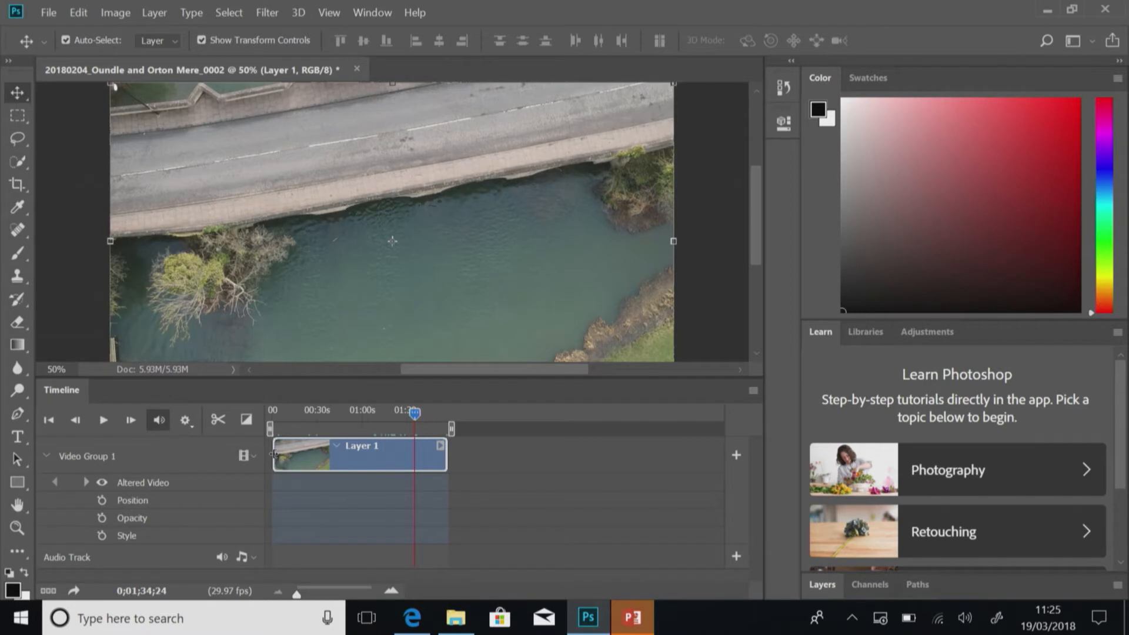
left_click_drag(274, 452, 328, 458)
left_click_drag(273, 454, 402, 471)
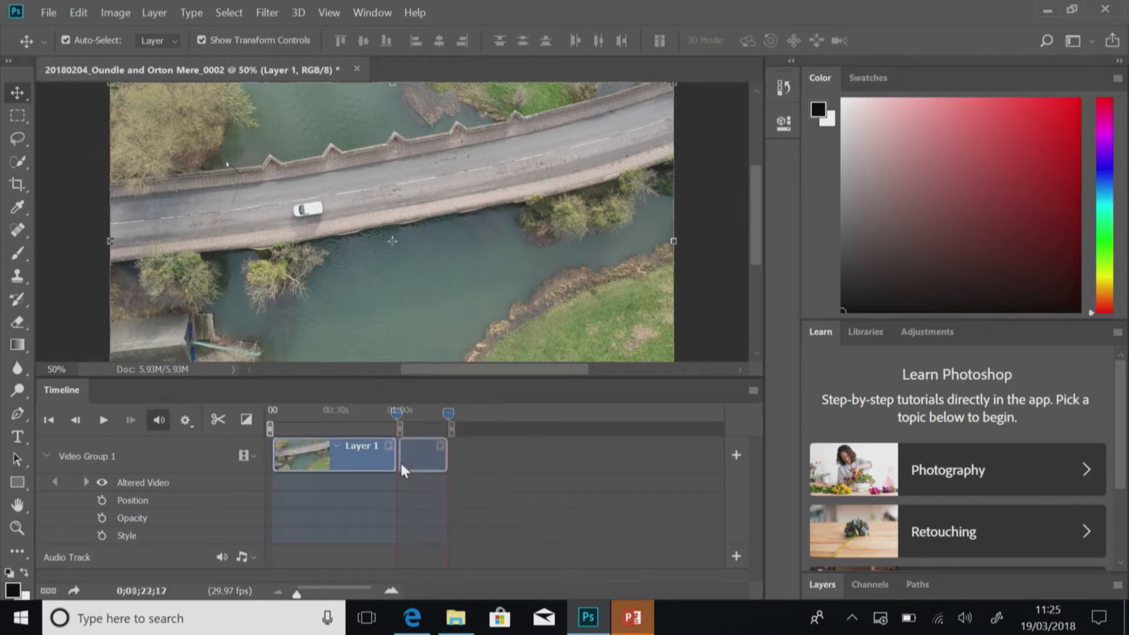
Place the playhead at 0;00;01;08 in the trimmed clip, just before the car enters the picture.
left_click_drag(295, 418, 259, 412)
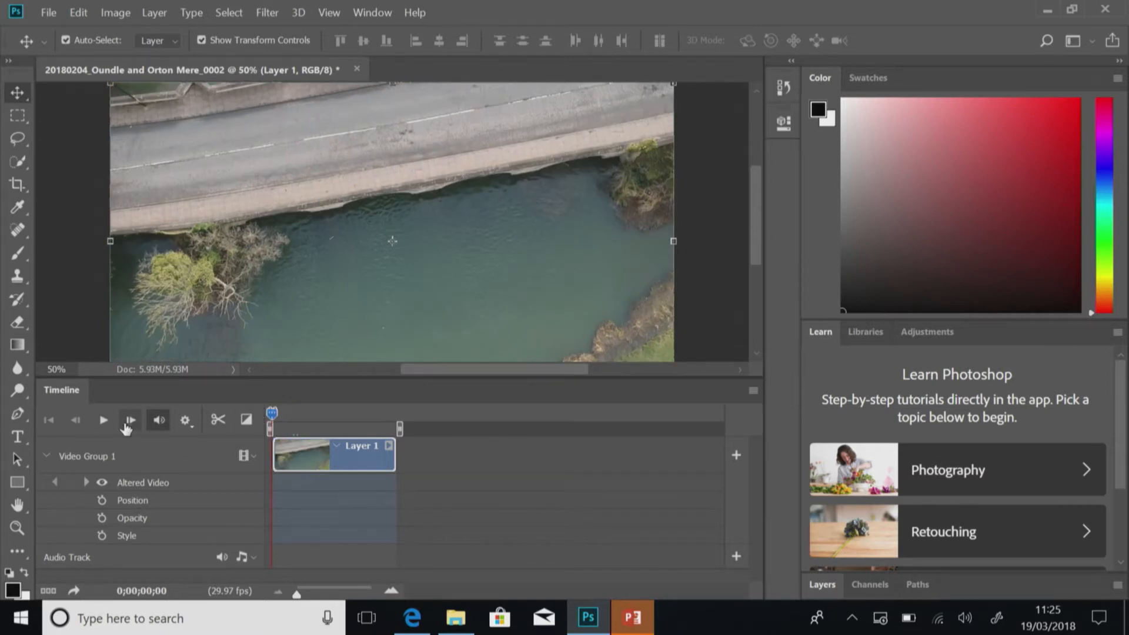
left_click(130, 422)
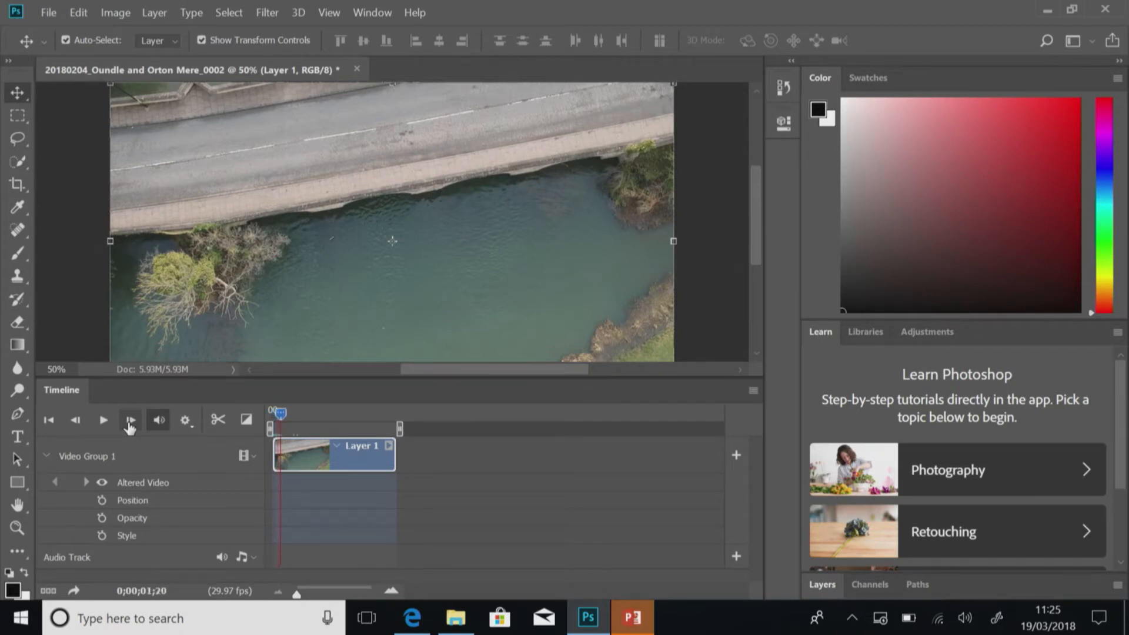
left_click(104, 423)
left_click(104, 423)
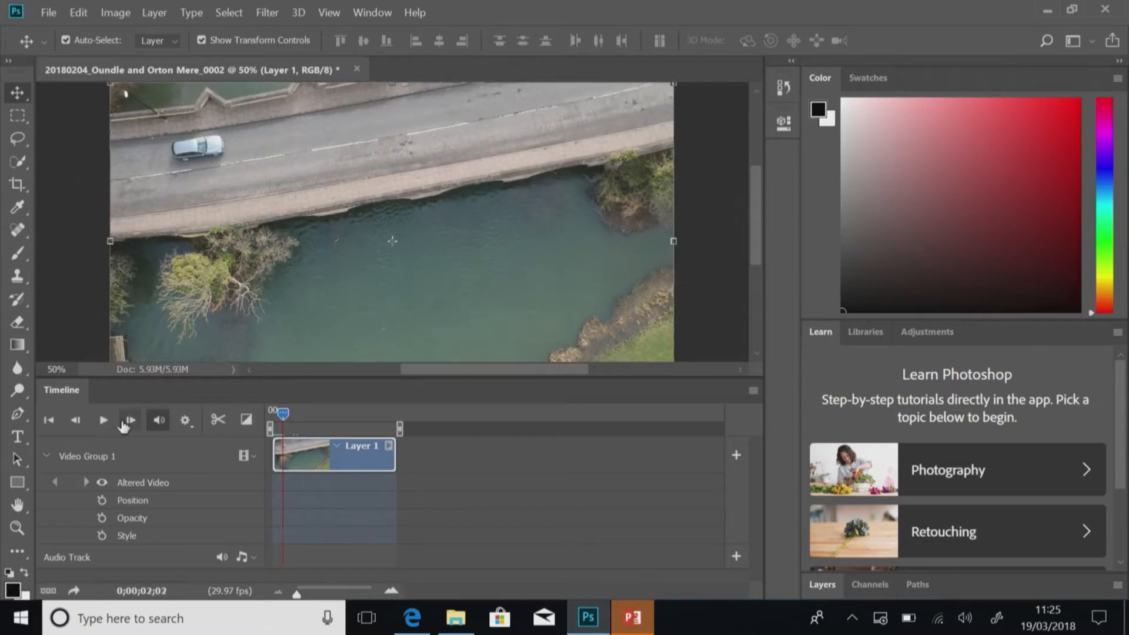
left_click(76, 420)
left_click(76, 420)
left_click(76, 420)
left_click(76, 420)
left_click(76, 420)
left_click(76, 420)
left_click(76, 420)
left_click(76, 422)
left_click(76, 421)
left_click(77, 421)
left_click(77, 422)
left_click(77, 420)
left_click(76, 420)
left_click(76, 420)
left_click(76, 420)
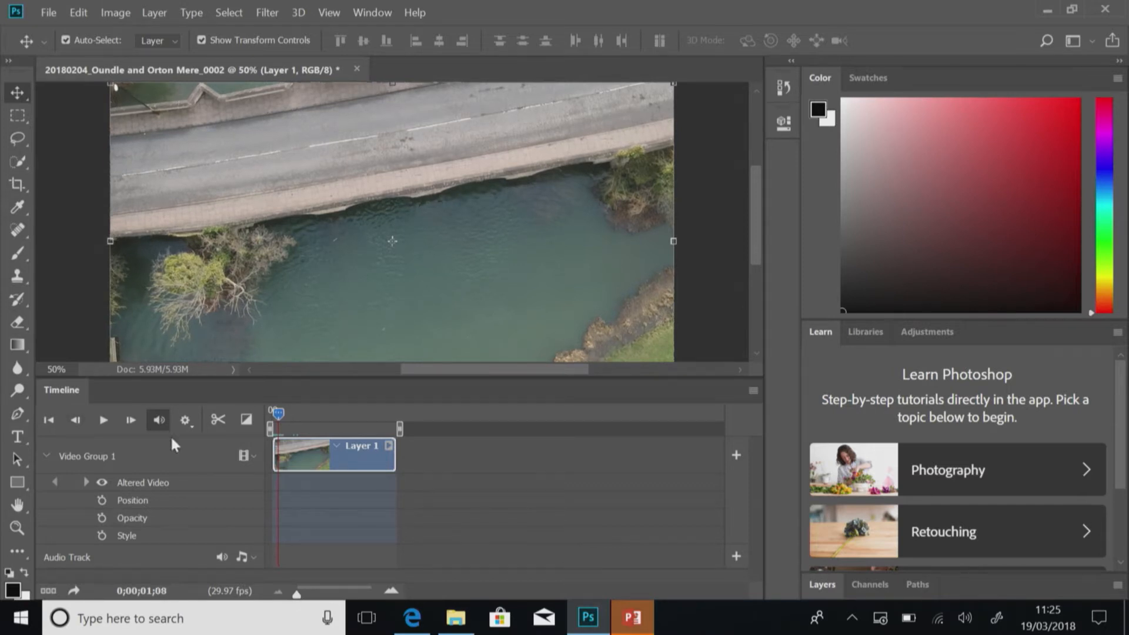
Split the clip at the playhead and delete only the short segment before the cut.
left_click(216, 419)
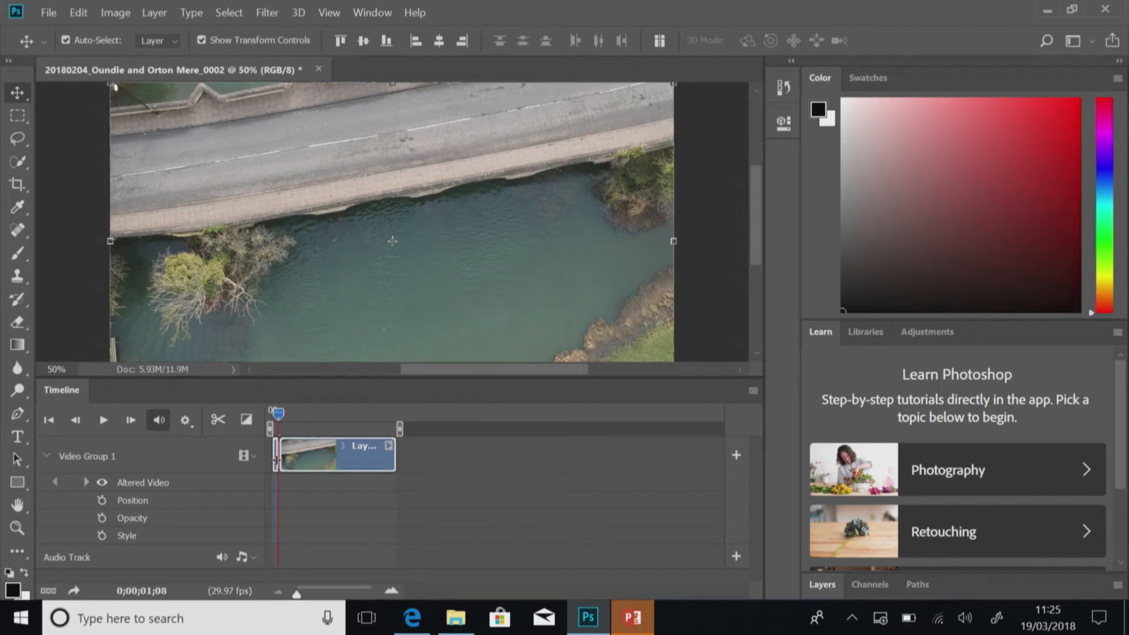
key("Delete")
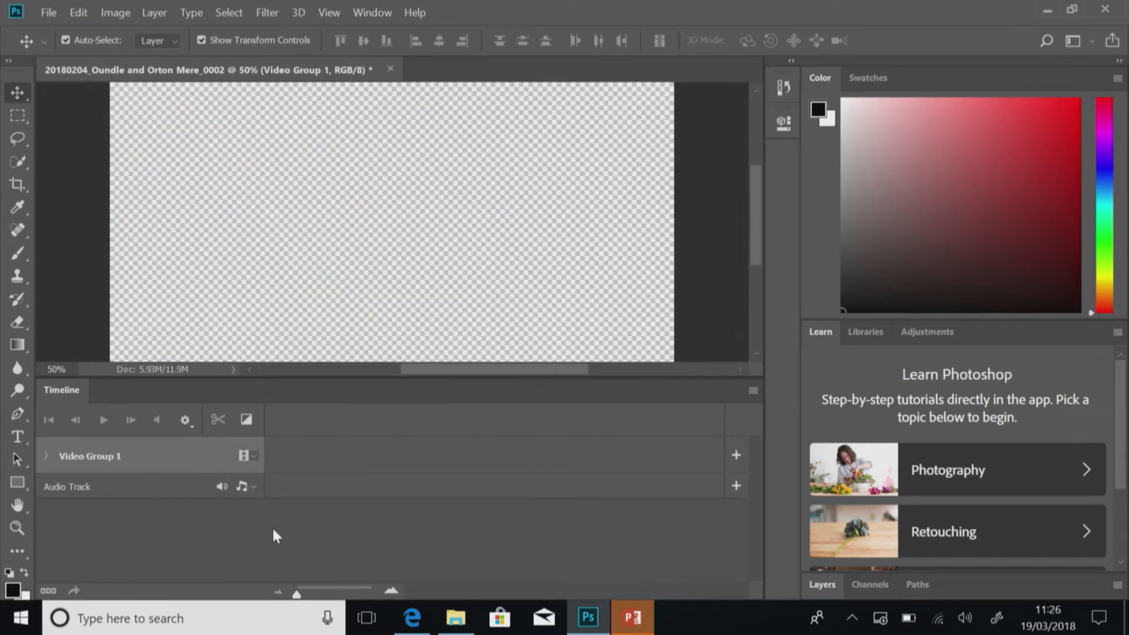
key("ctrl+z")
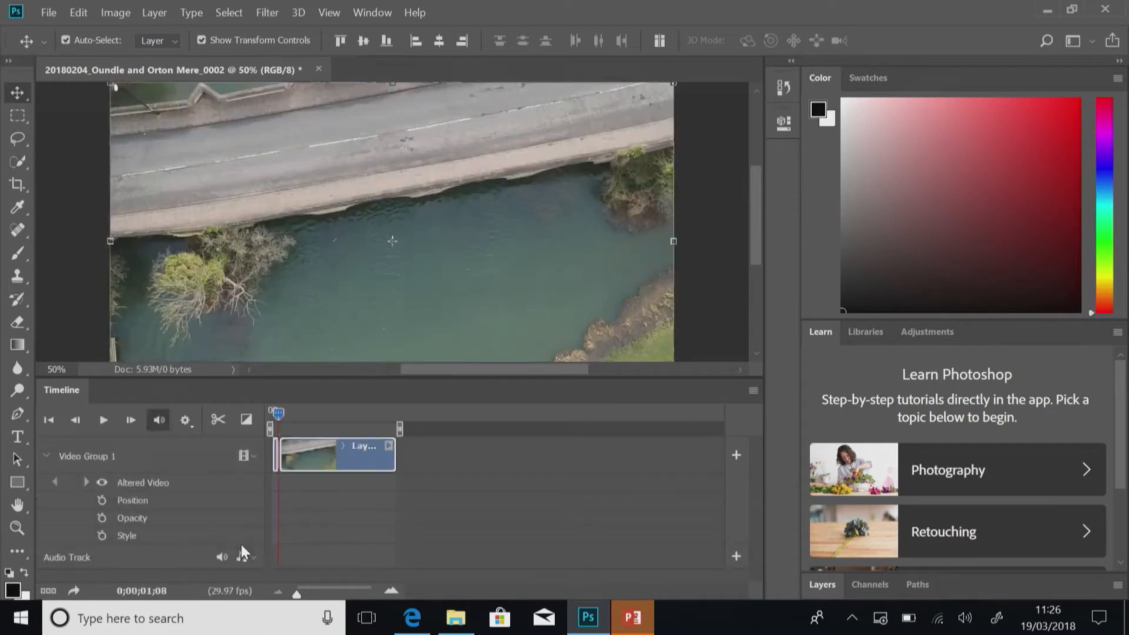
left_click(393, 591)
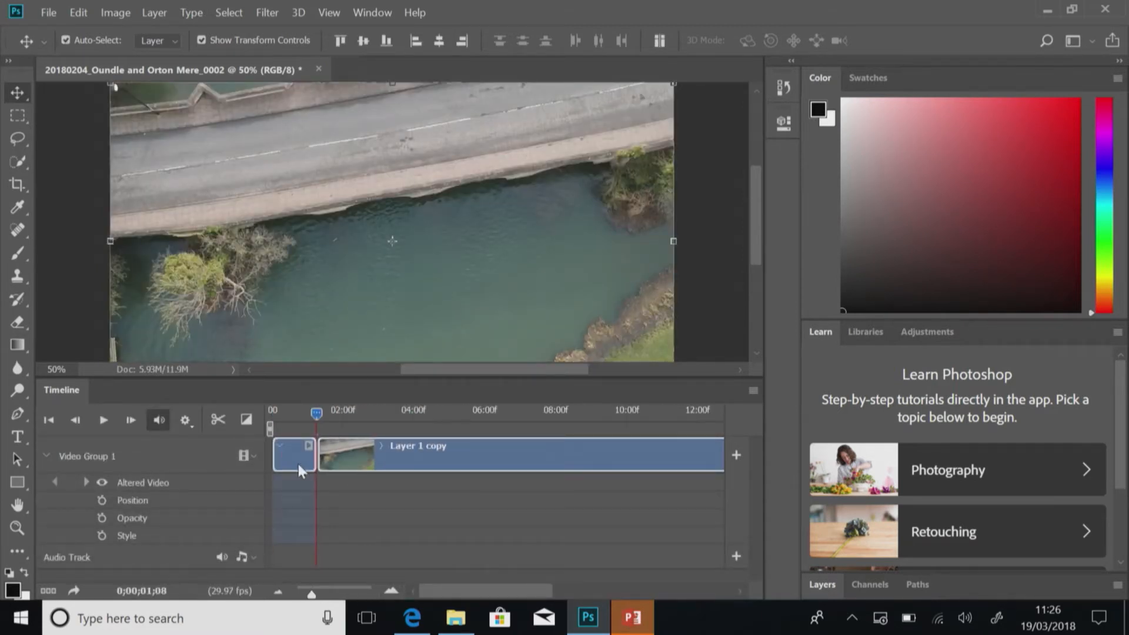
left_click(299, 464)
key("Delete")
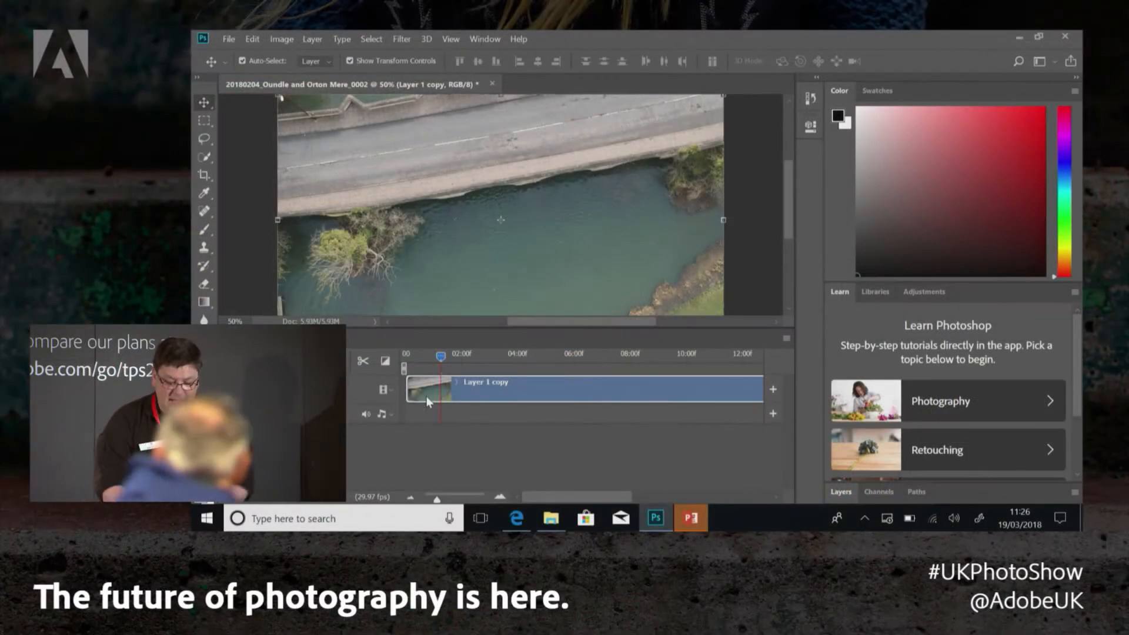
Play the shortened clip from its beginning and reduce the timeline height to show the whole video frame.
left_click_drag(441, 356, 396, 357)
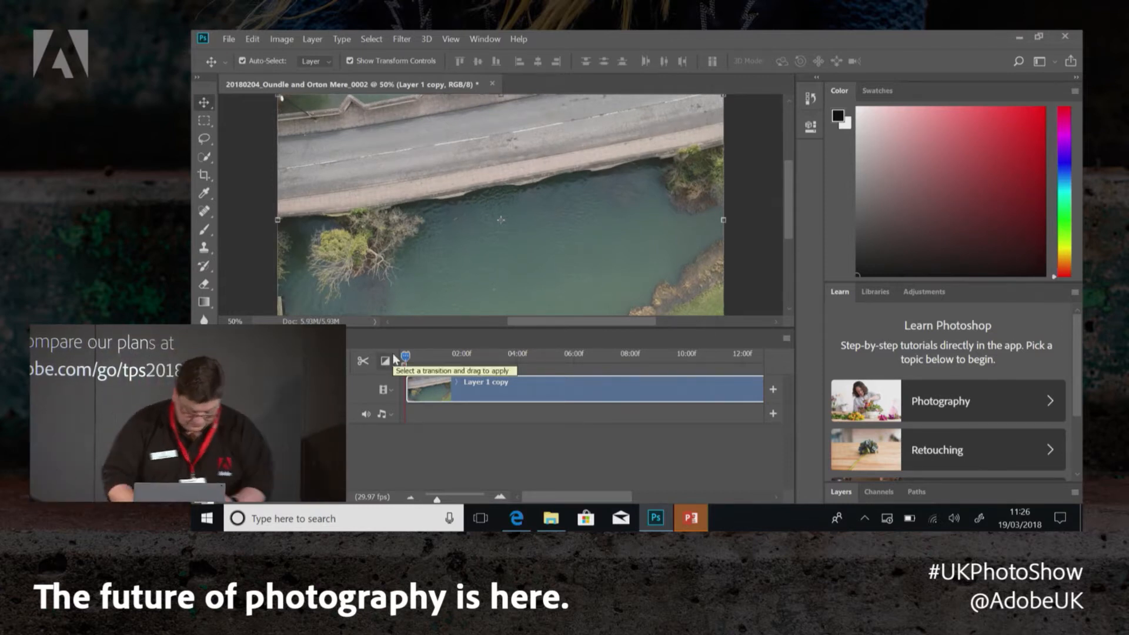
key("space")
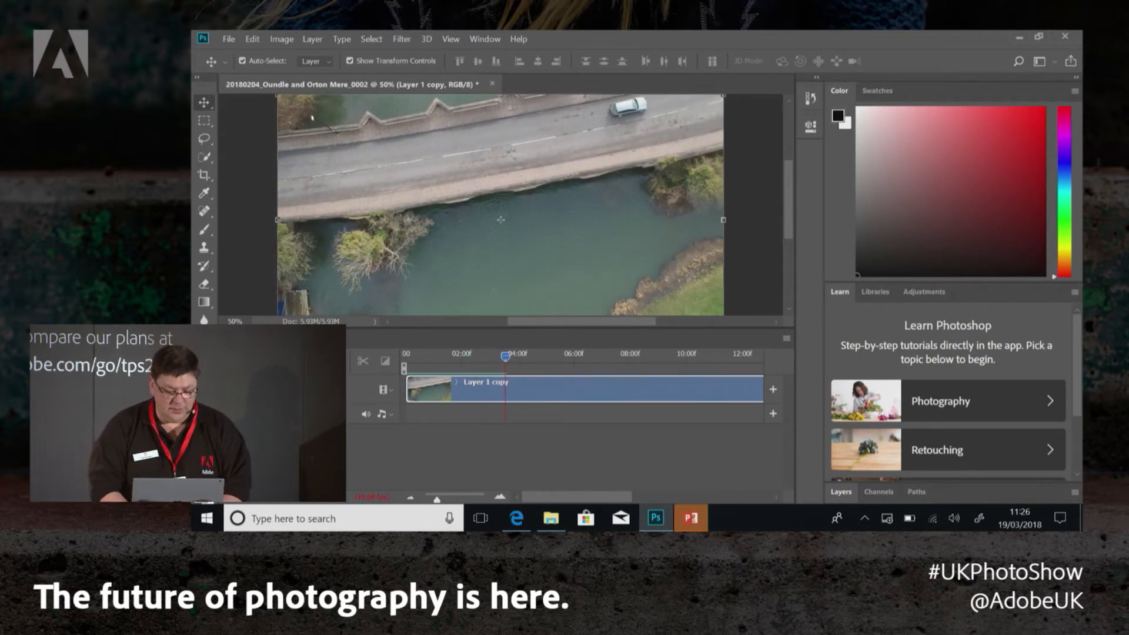
key("space")
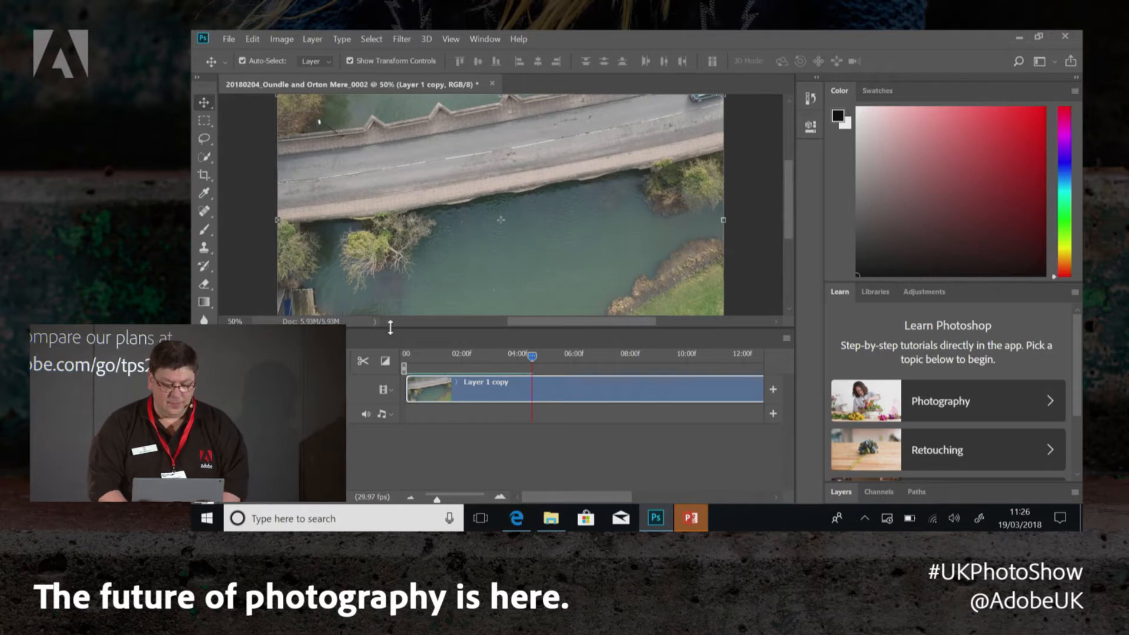
left_click_drag(390, 329, 389, 383)
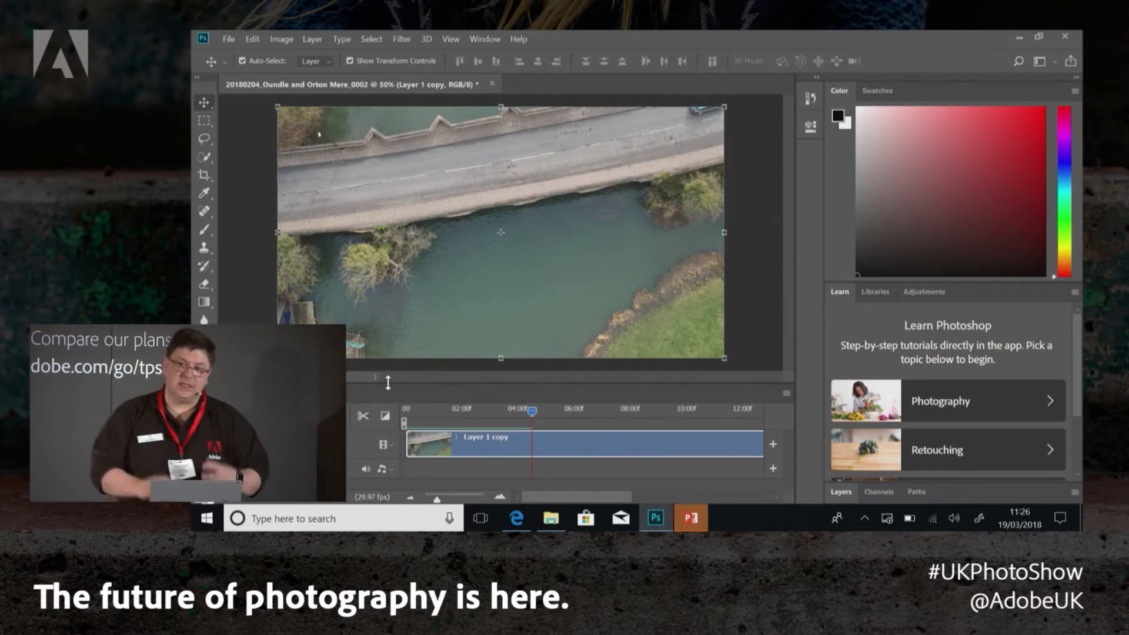
Convert the bridge clip's layer for smart filters and bring its layer list into view.
left_click(454, 41)
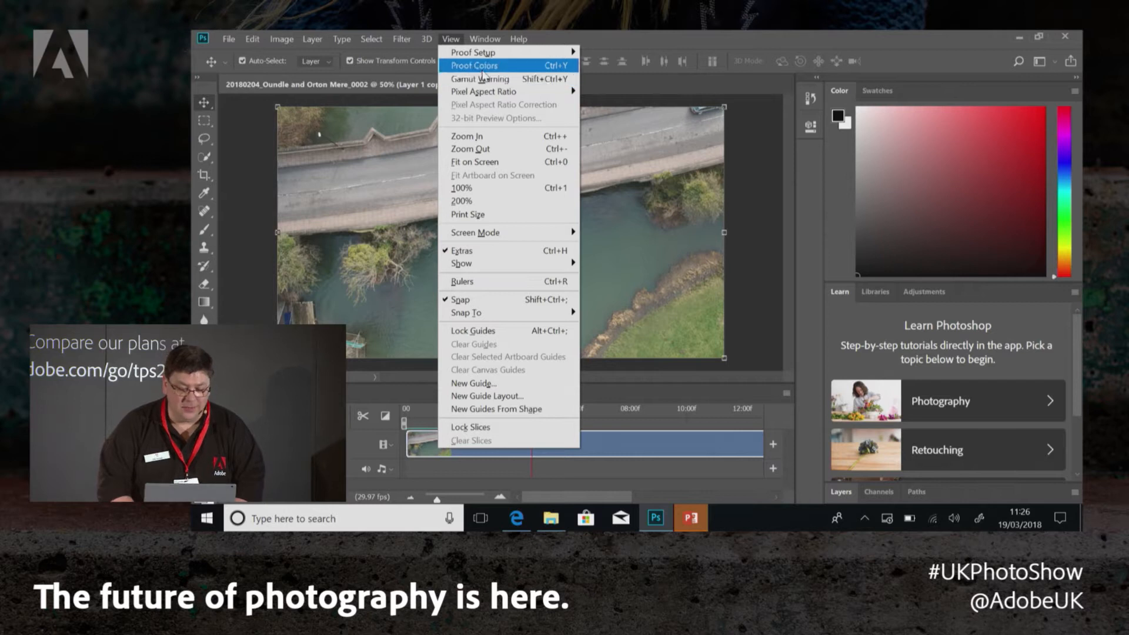
mouse_move(402, 40)
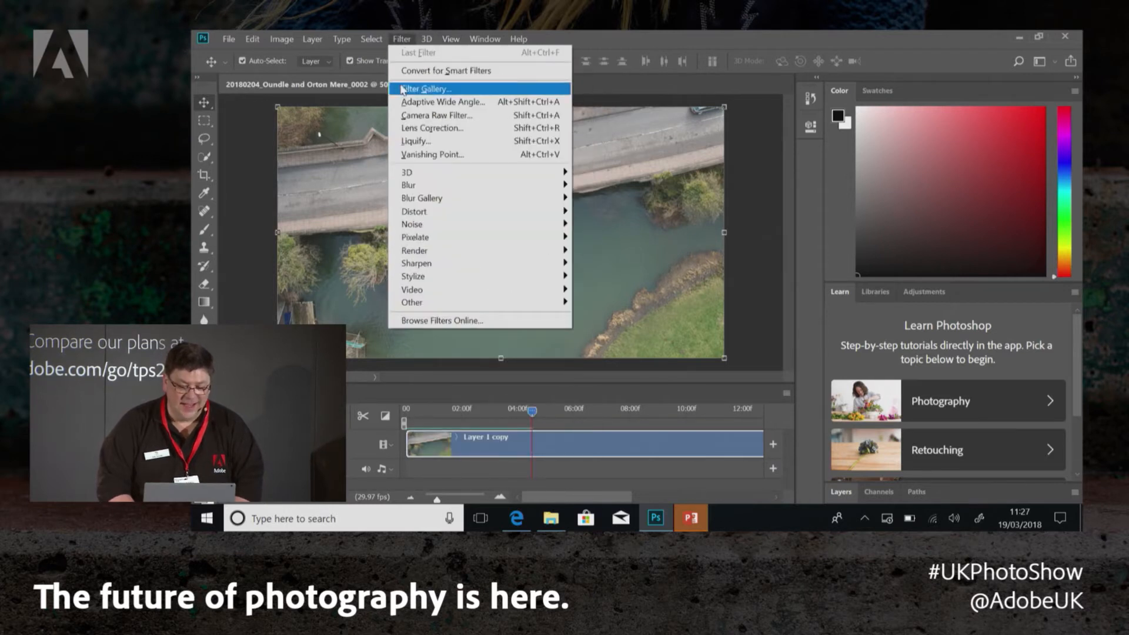
left_click(406, 68)
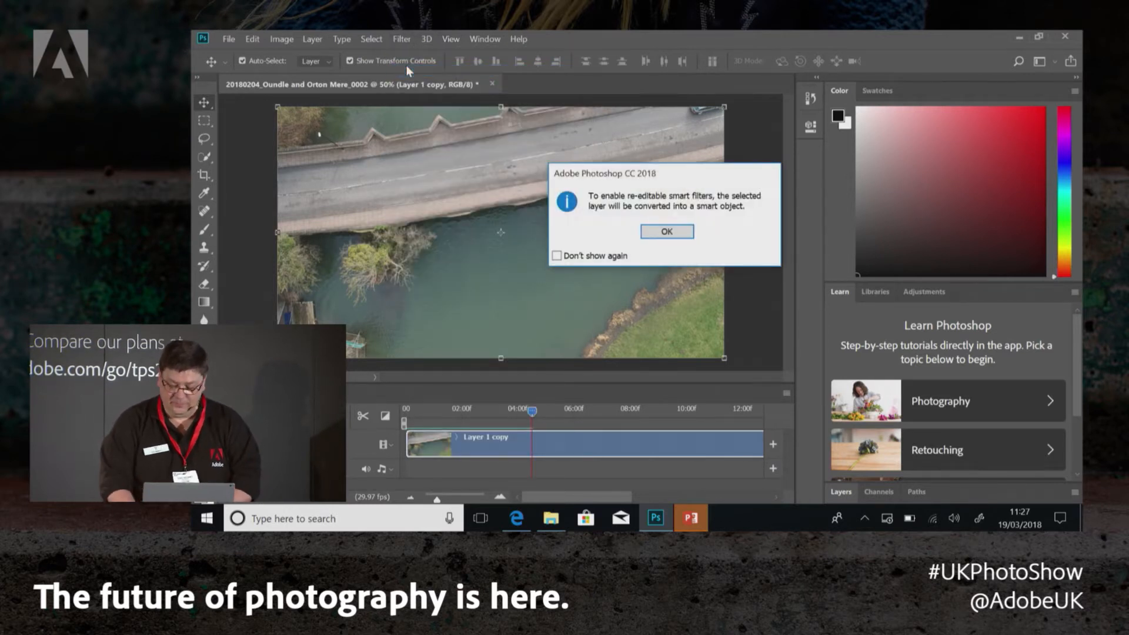
key("Return")
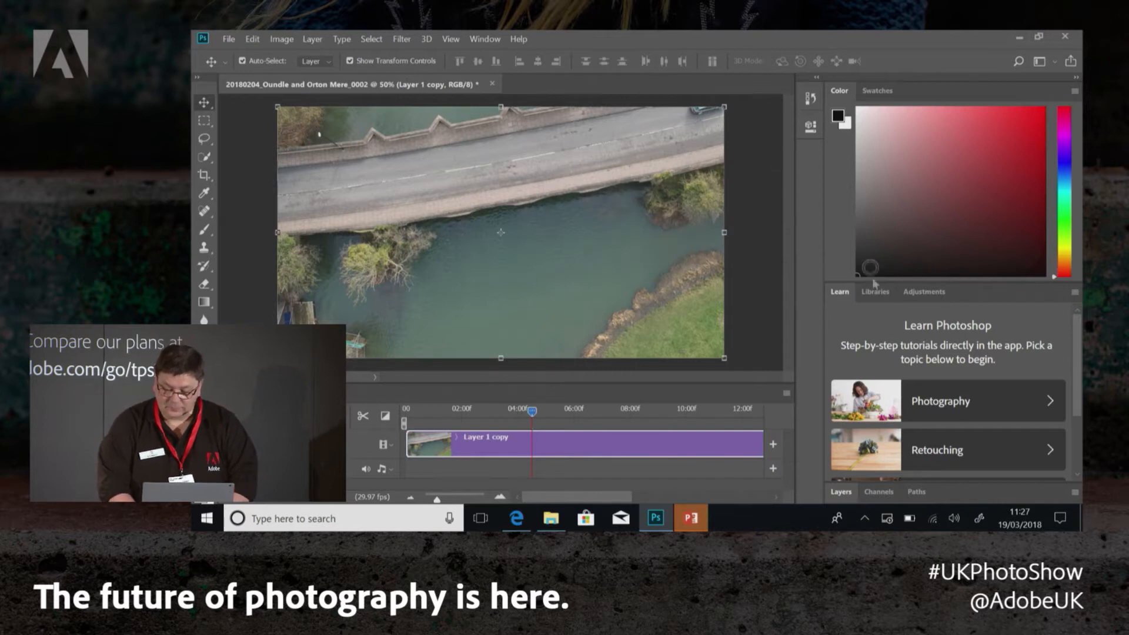
left_click(485, 40)
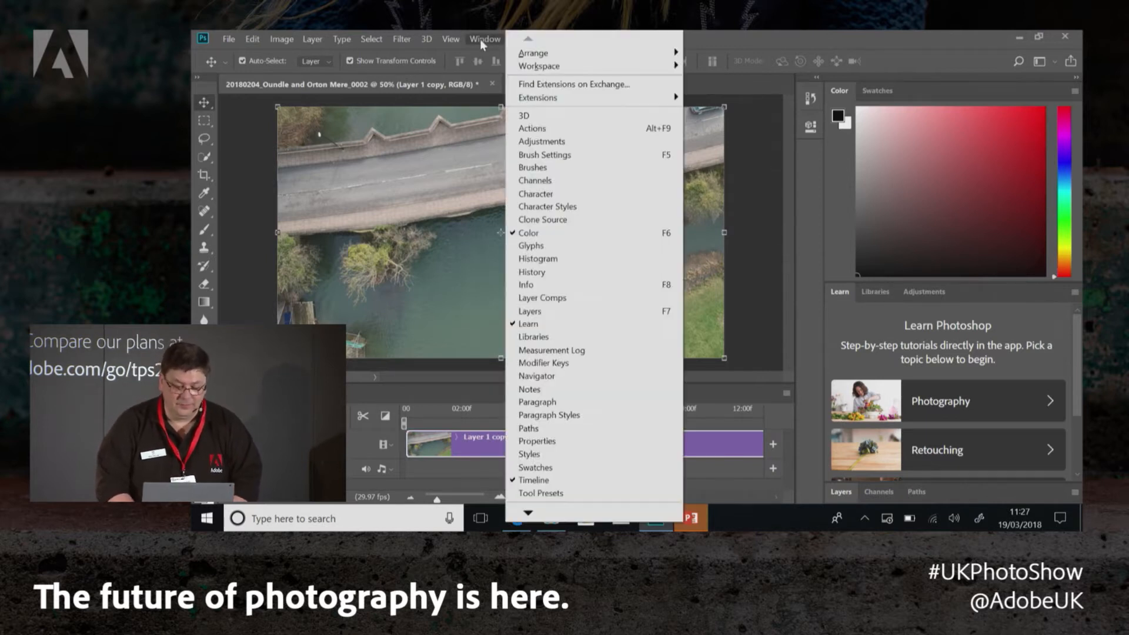
left_click(590, 325)
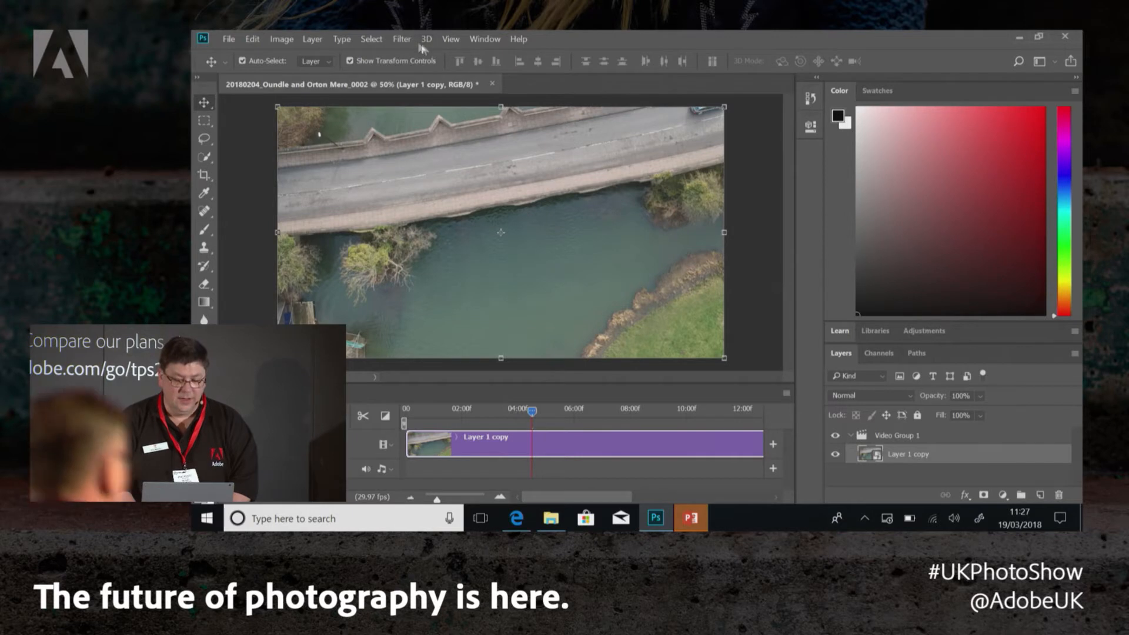
Open the Camera Raw Filter on the clip, enlarge its window and set the Dehaze amount to 15.
left_click(407, 40)
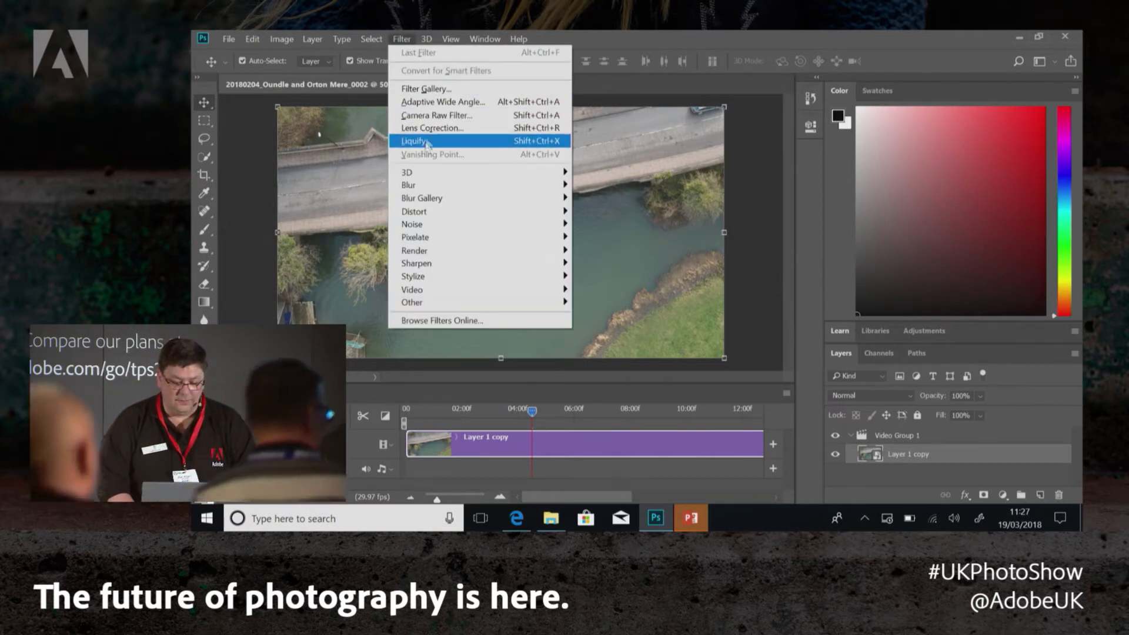
left_click(436, 115)
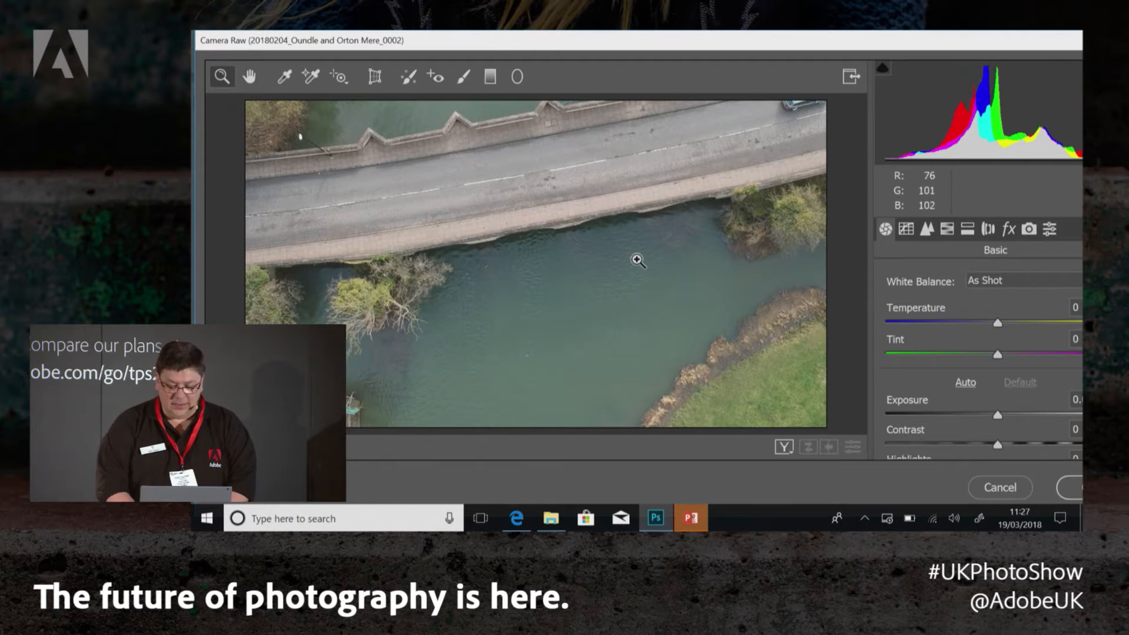
left_click(853, 77)
left_click(998, 210)
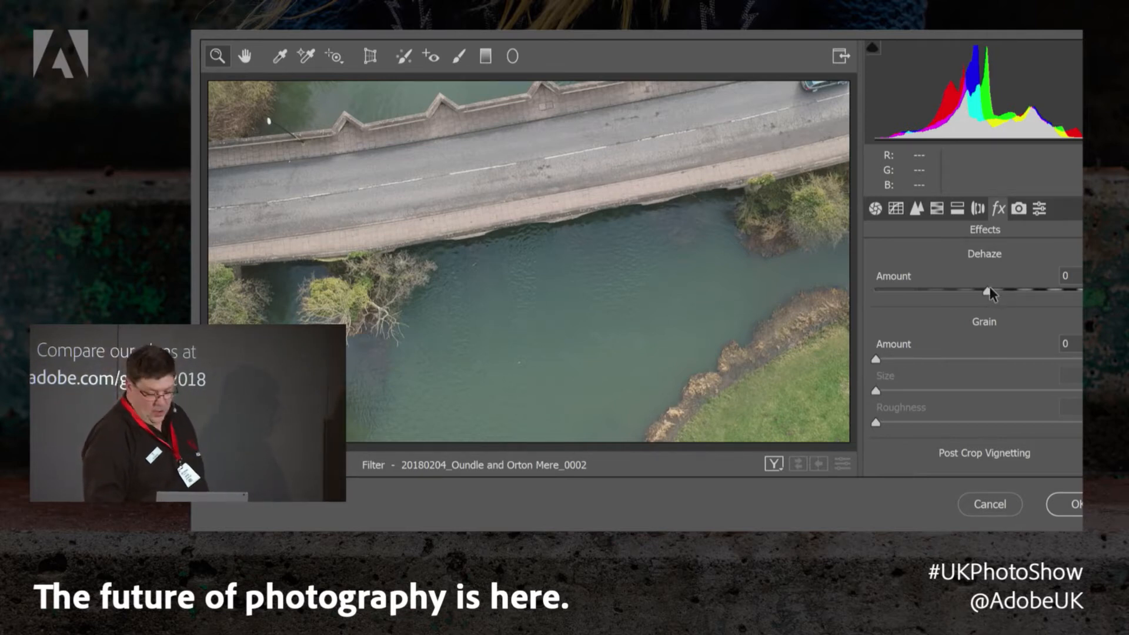
left_click_drag(990, 289, 1027, 291)
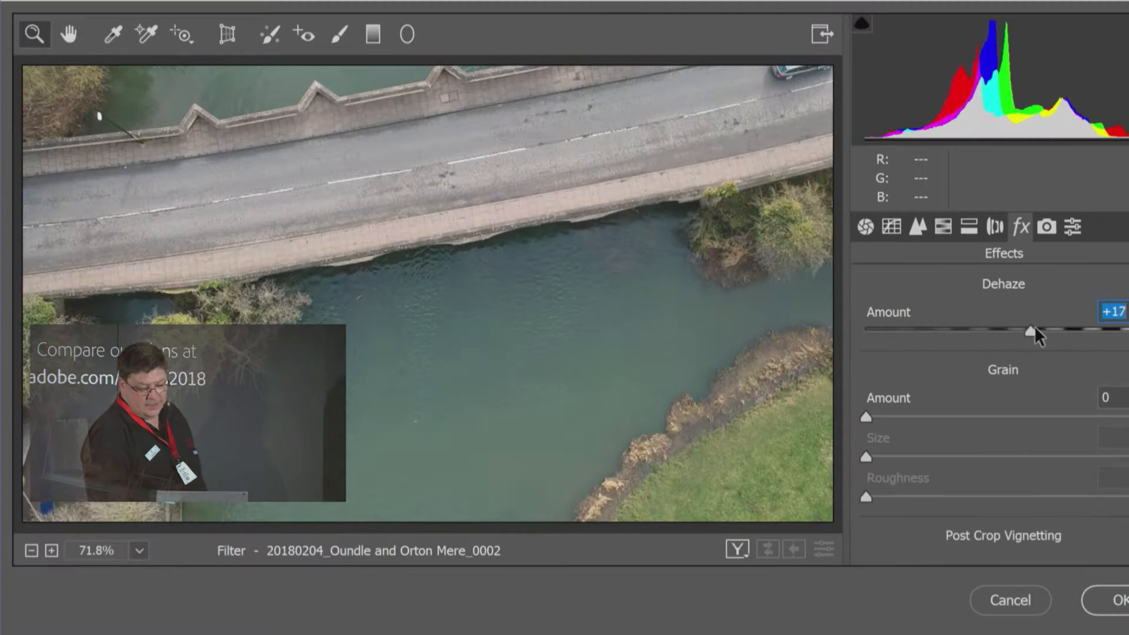
mouse_move(1057, 330)
left_mouse_down()
mouse_move(1127, 335)
mouse_move(952, 329)
mouse_move(1058, 333)
left_mouse_up()
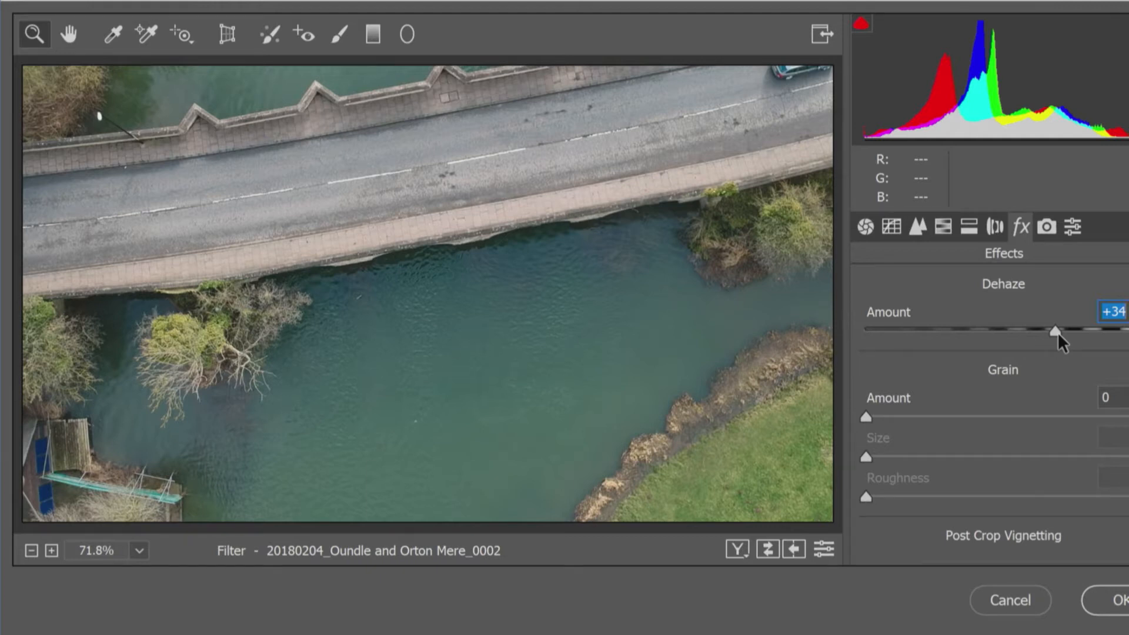
left_click_drag(1054, 333, 1045, 333)
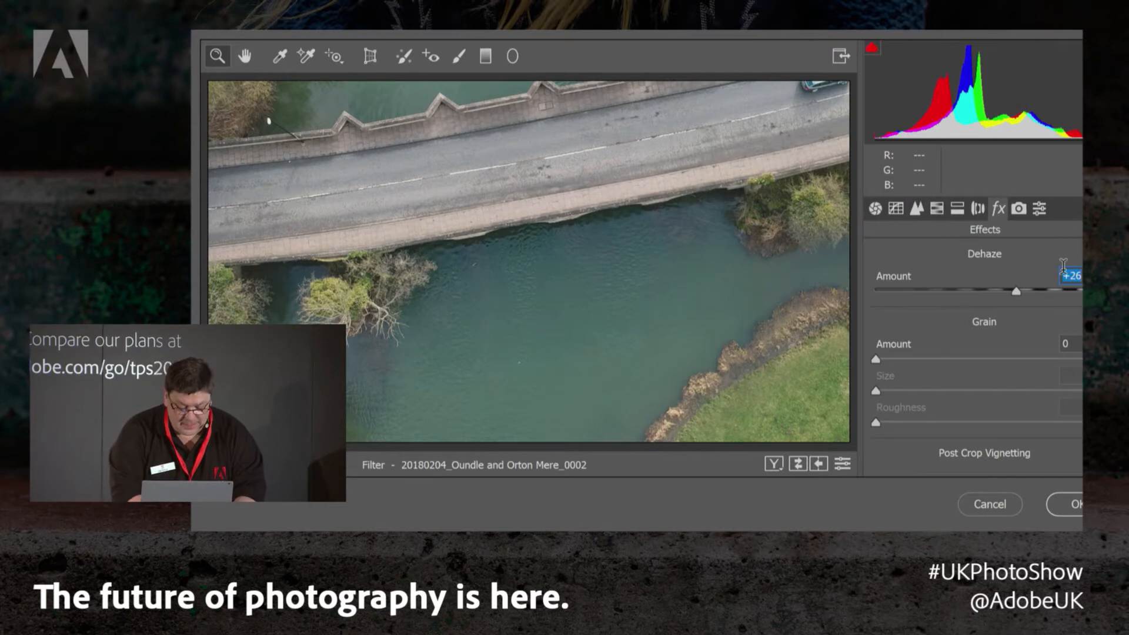
type("15")
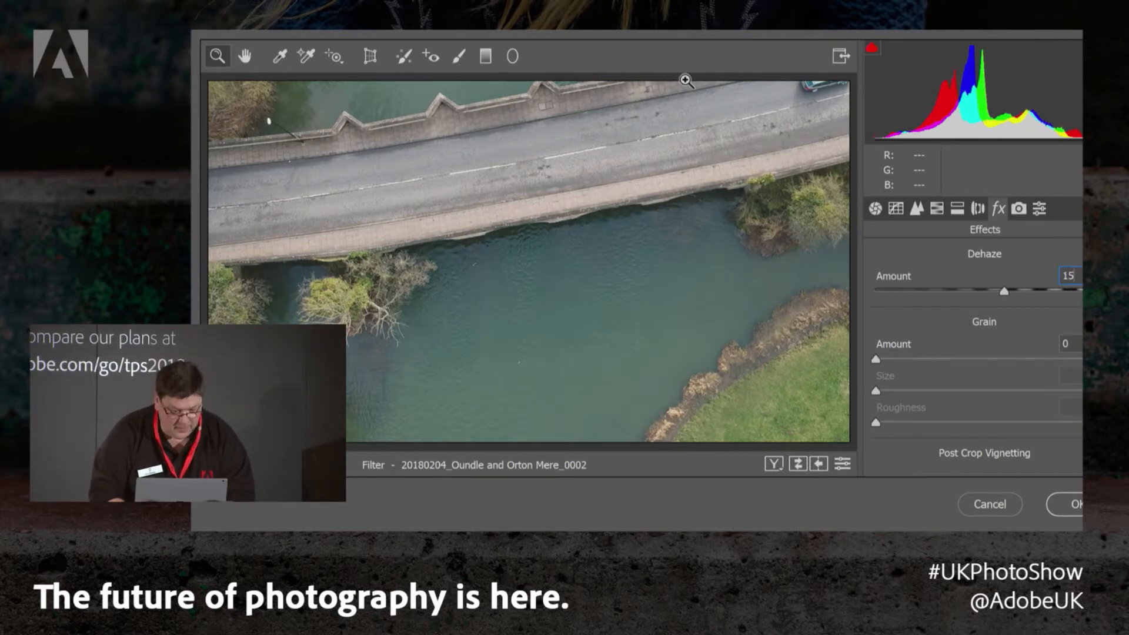
Adjust luminance with the Targeted Adjustment tool on the water and grass: Aquas +67, Yellows -14 and Greens -21.
left_click(340, 61)
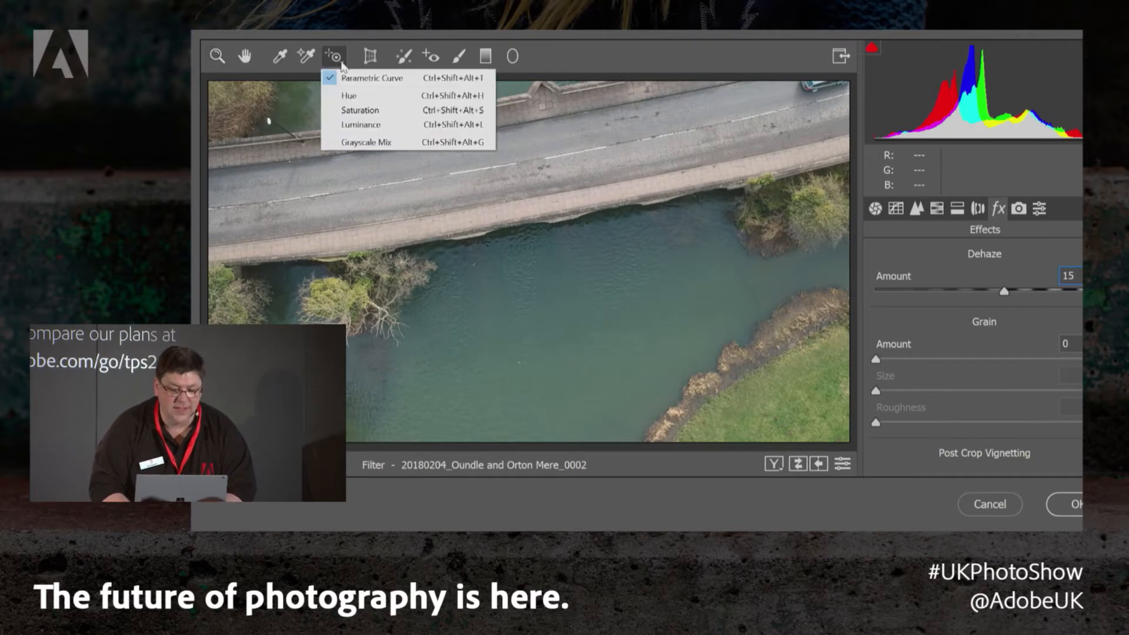
left_click(355, 124)
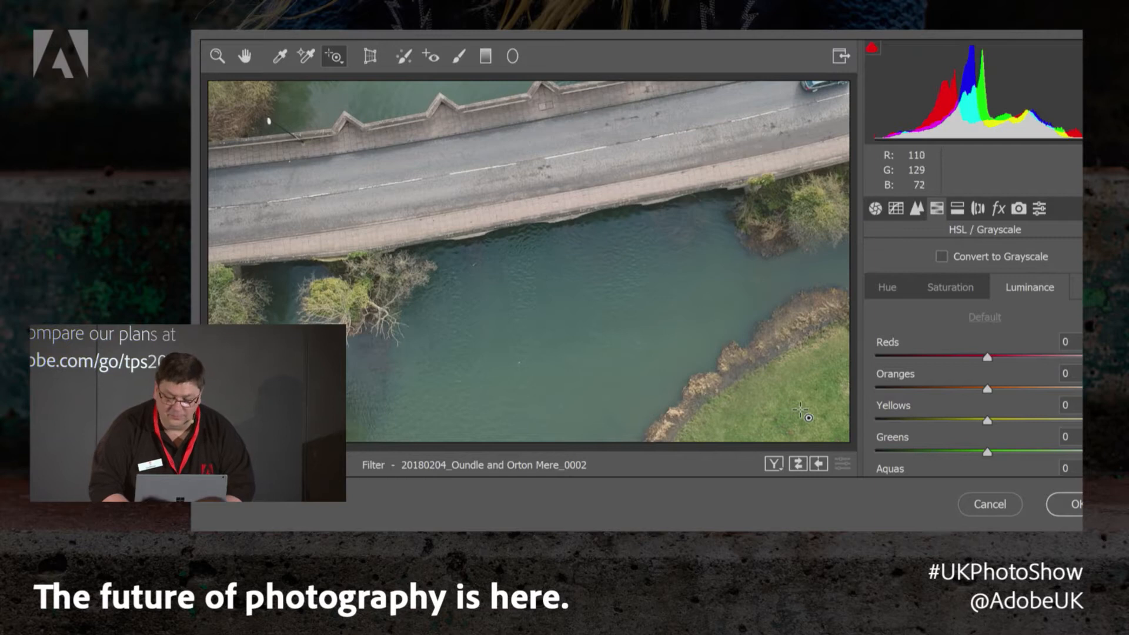
mouse_move(792, 409)
left_mouse_down()
mouse_move(772, 404)
mouse_move(786, 406)
left_mouse_up()
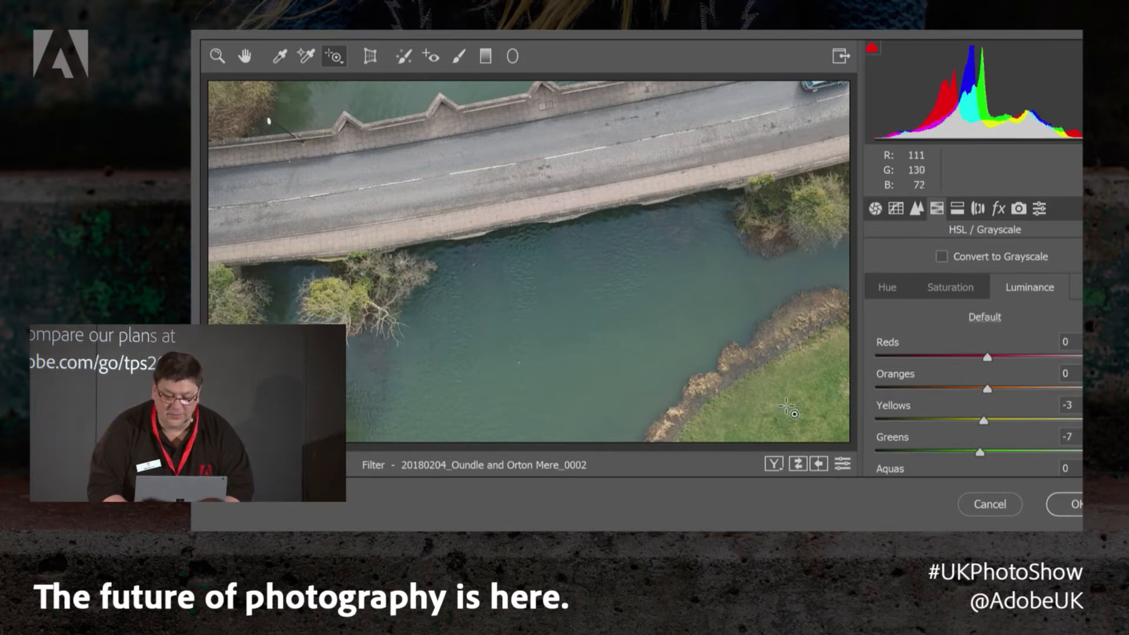
mouse_move(518, 302)
left_mouse_down()
mouse_move(555, 300)
mouse_move(491, 301)
mouse_move(531, 300)
mouse_move(509, 300)
left_mouse_up()
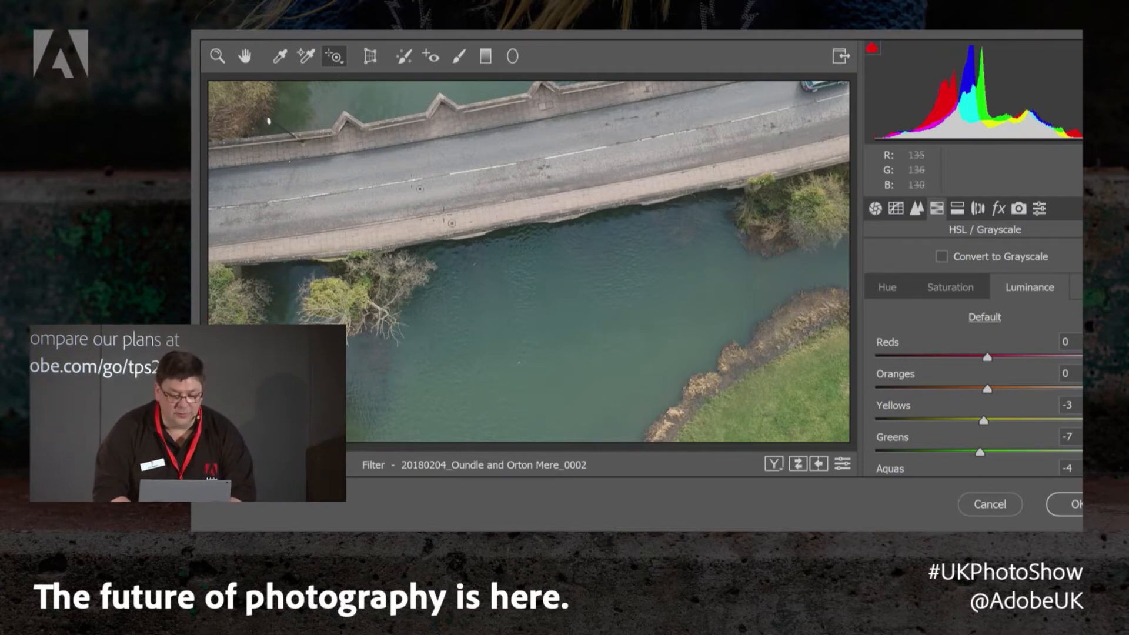
left_click_drag(549, 318, 617, 308)
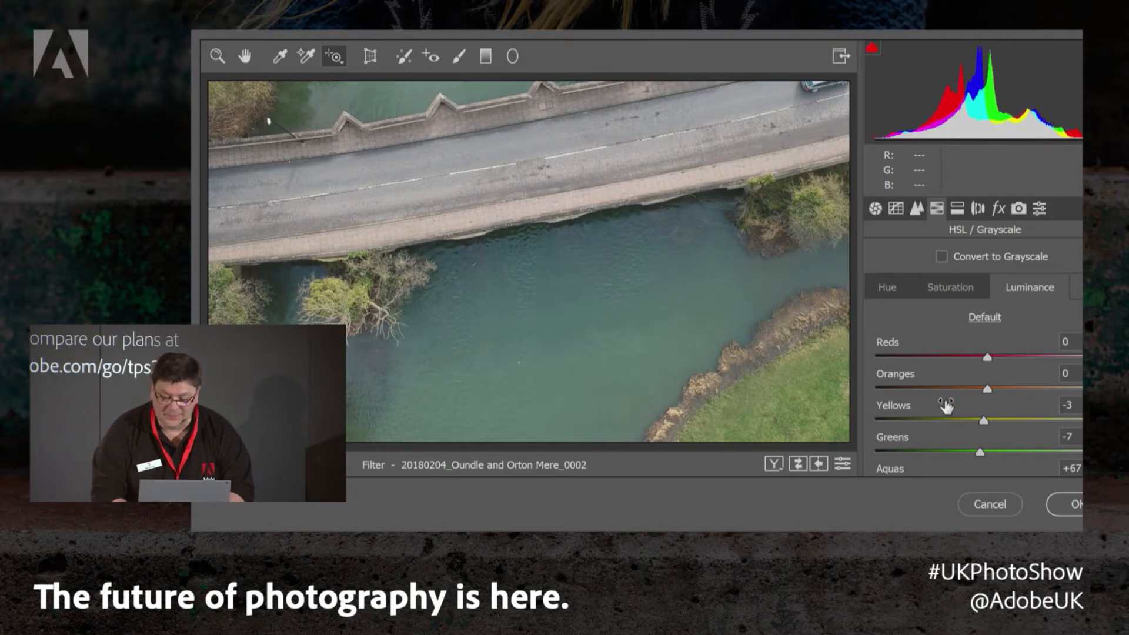
left_click_drag(781, 398, 756, 393)
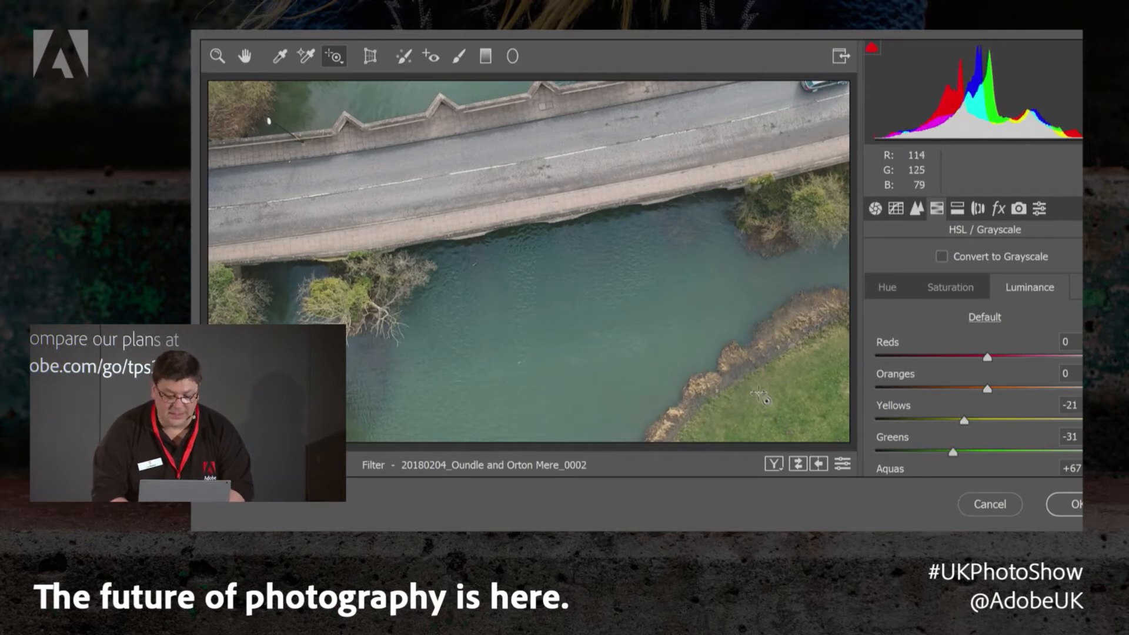
left_click_drag(759, 394, 768, 394)
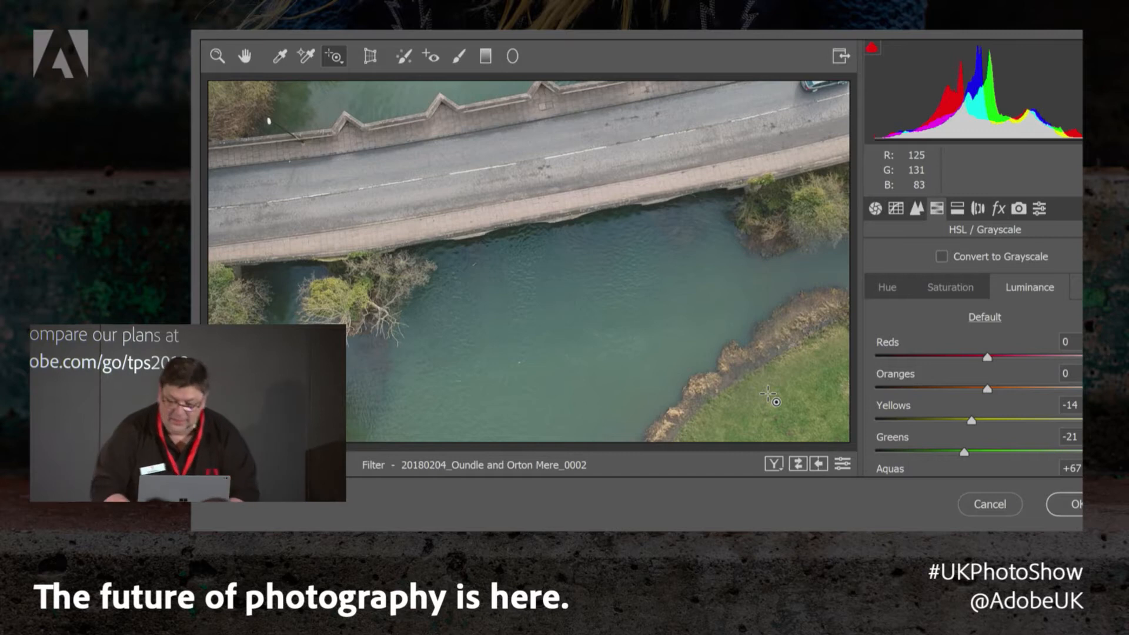
Fit the Camera Raw window on the screen, add a slight dark post-crop vignette and apply the filter.
left_click(1005, 213)
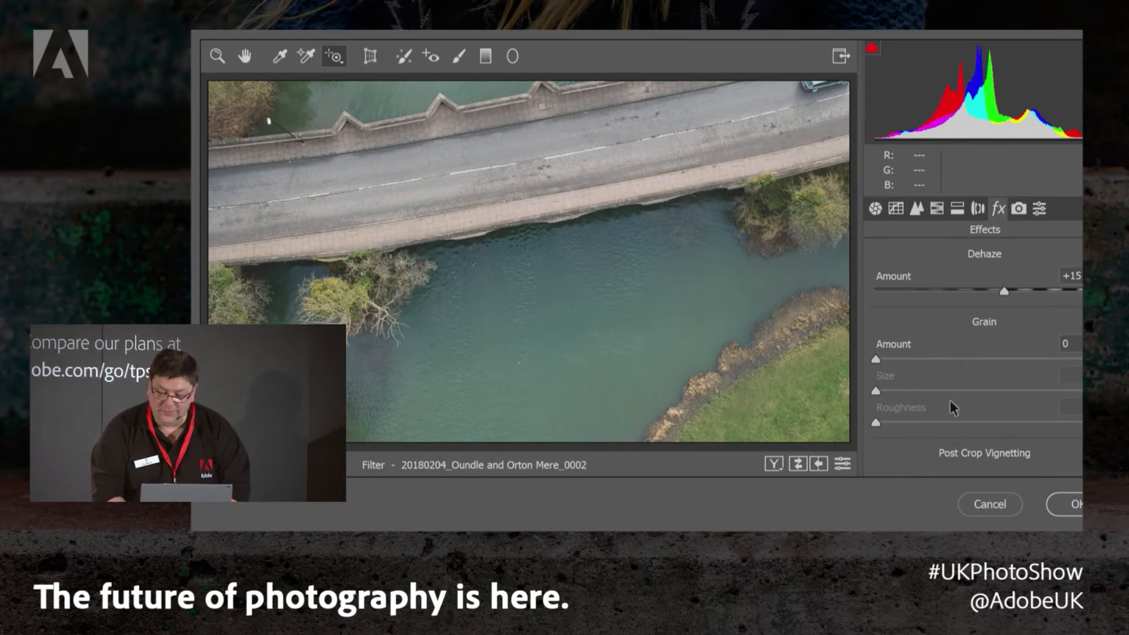
left_click(841, 56)
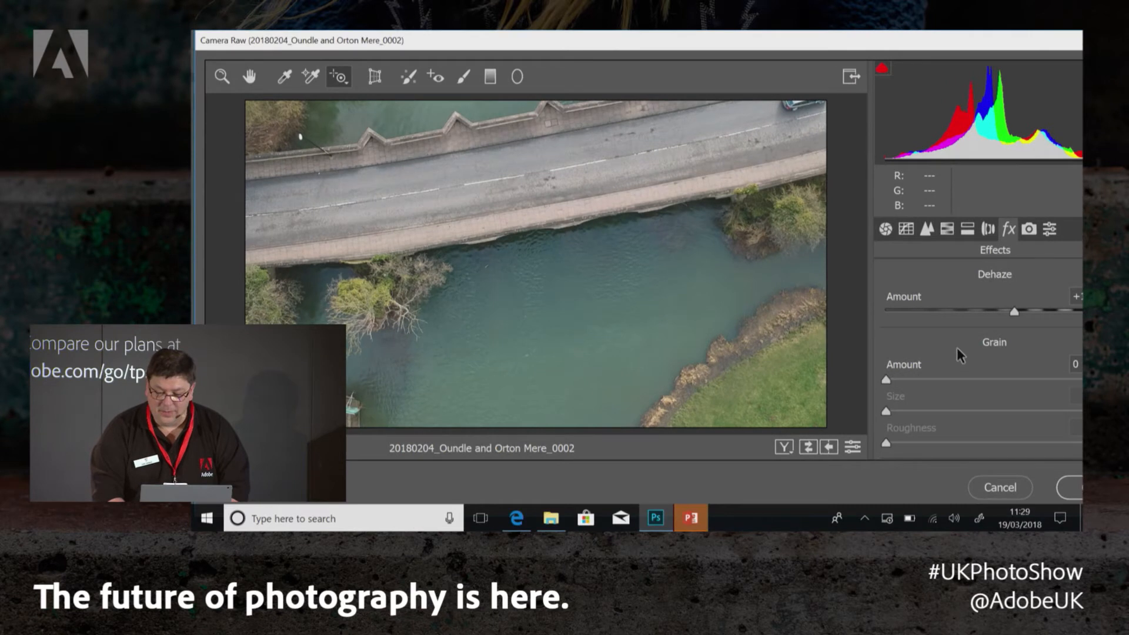
scroll(959, 353, "down", 2)
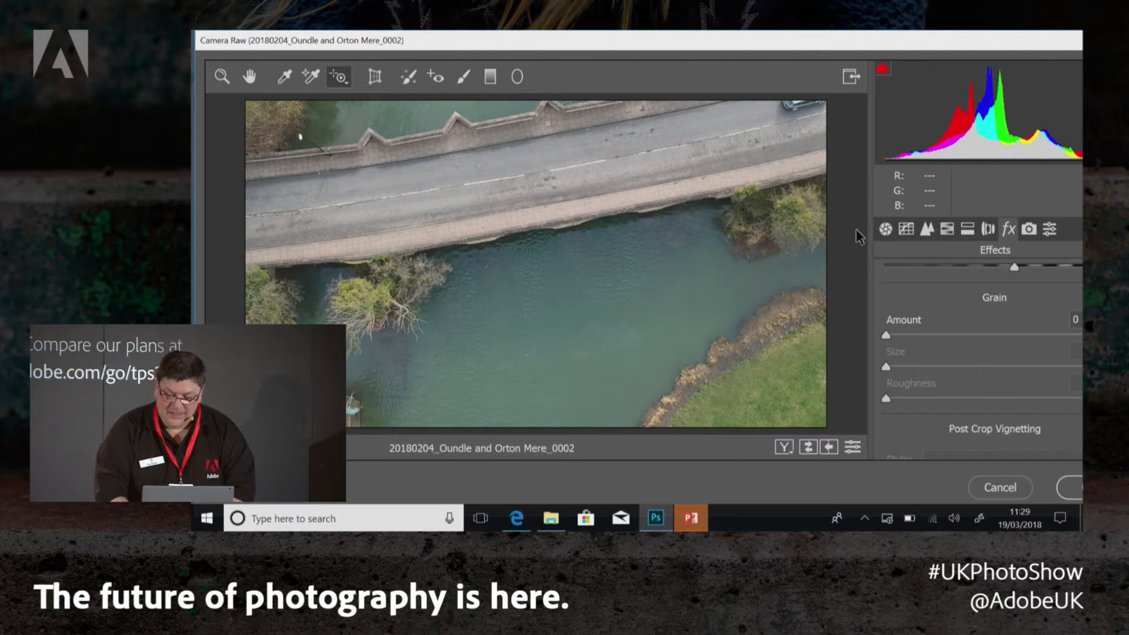
left_click(849, 77)
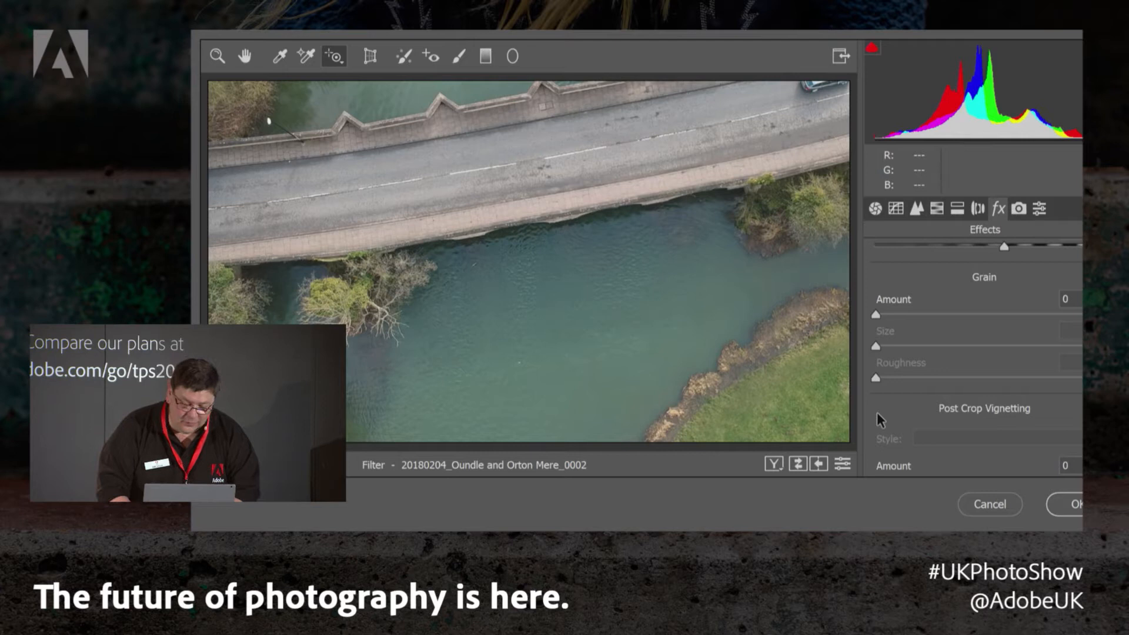
key("f")
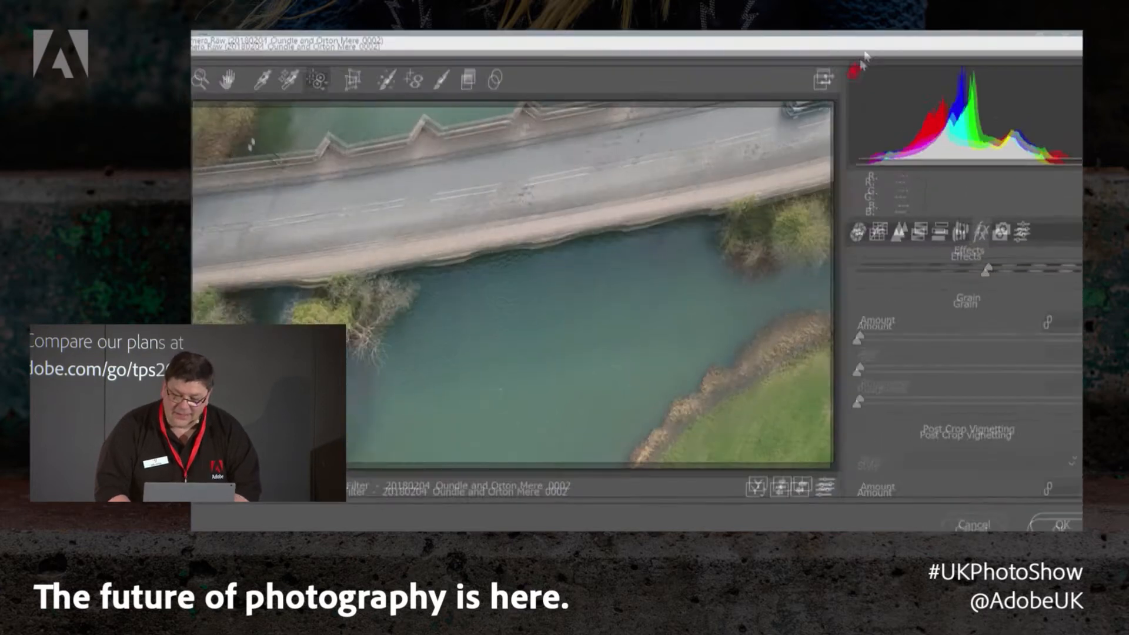
left_click_drag(997, 355, 999, 443)
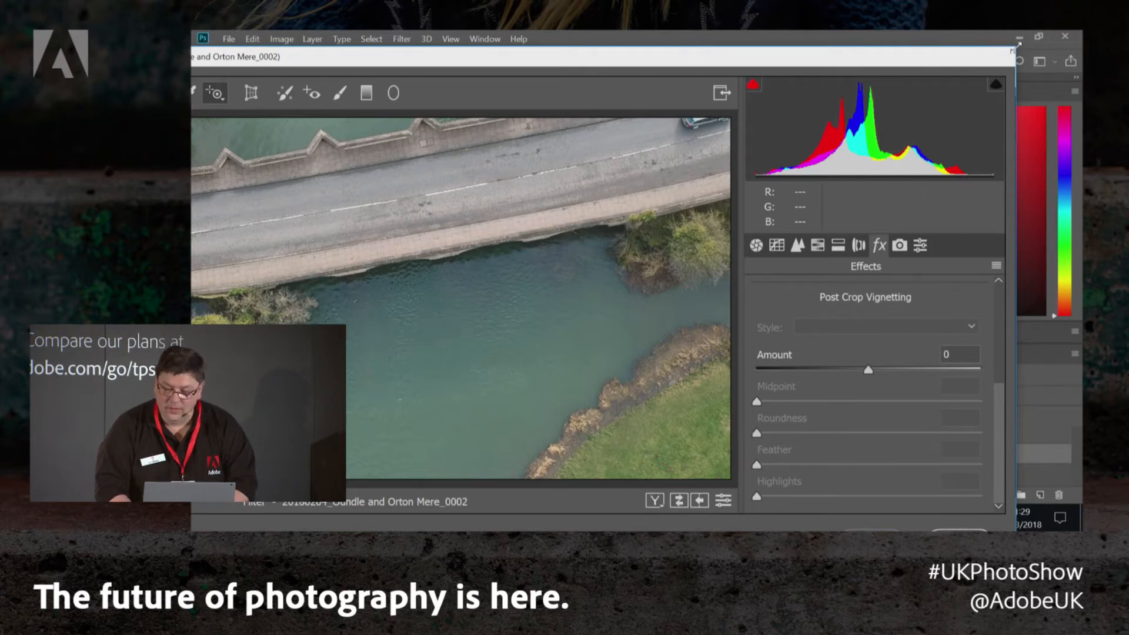
left_click_drag(1017, 44, 832, 151)
left_click_drag(676, 111, 706, 61)
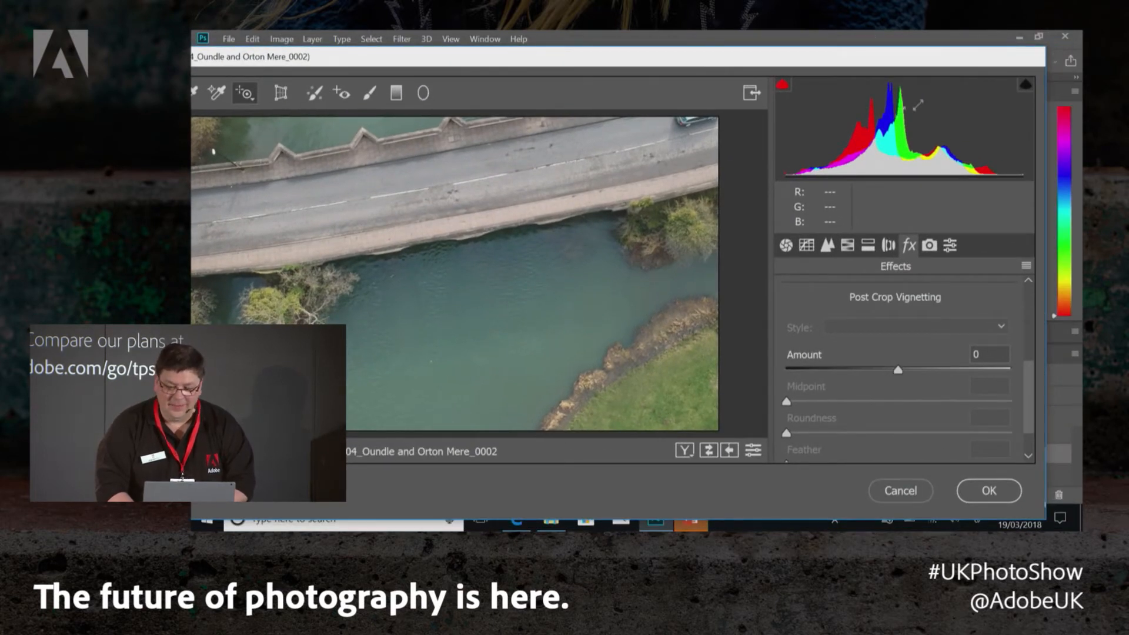
left_click_drag(714, 65, 722, 56)
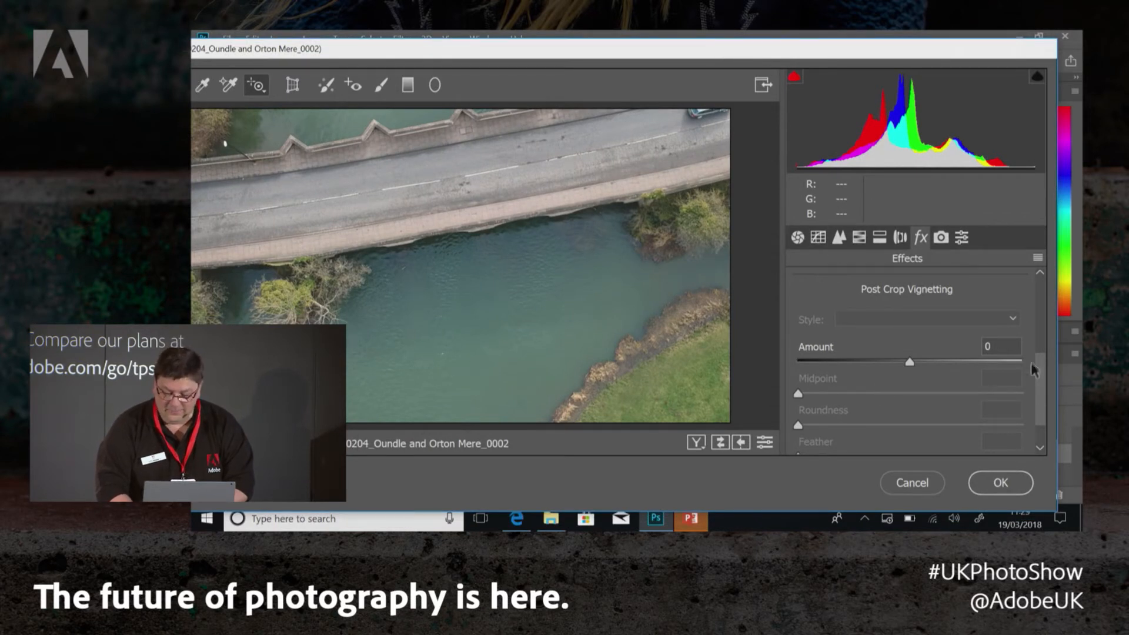
left_click(884, 360)
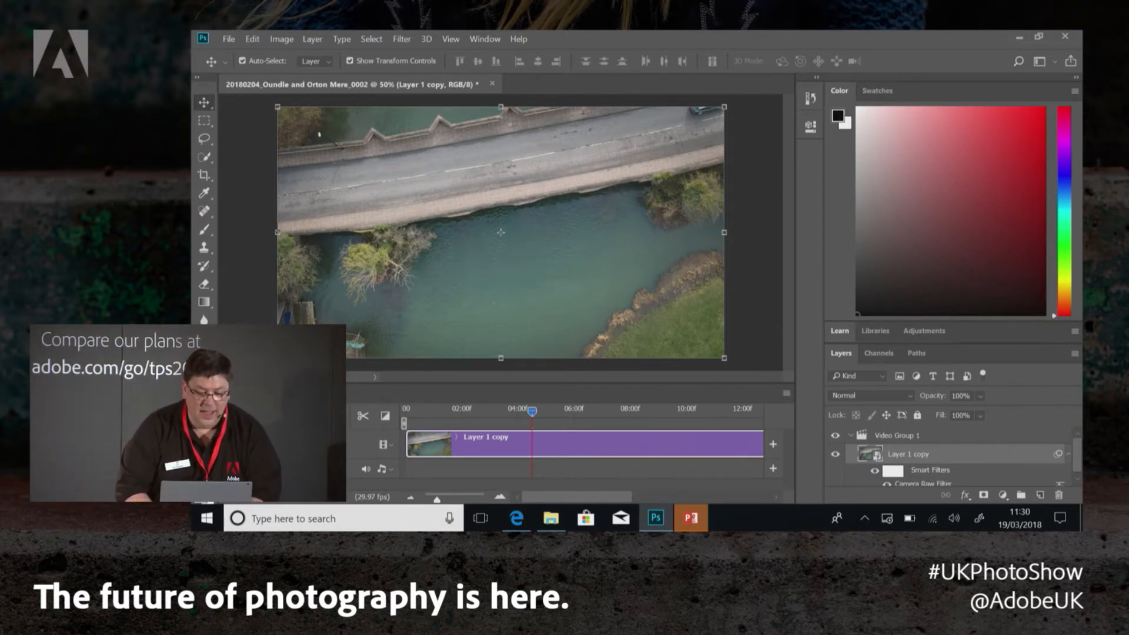
Play a short stretch of the filtered clip and hide its Camera Raw smart filter to compare with the original.
key("space")
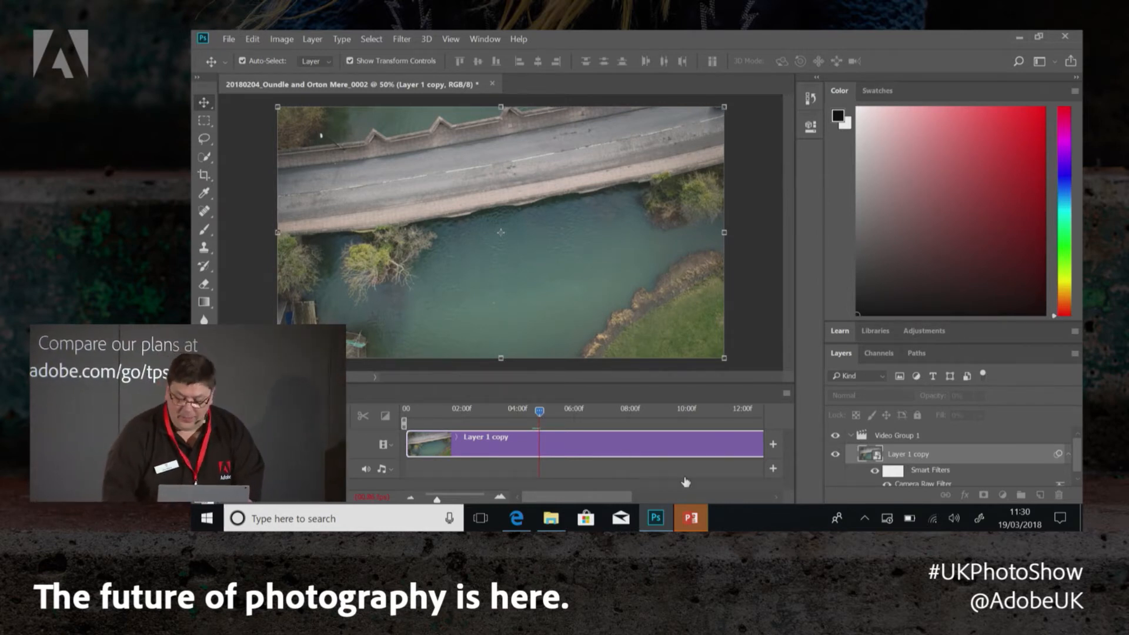
key("space")
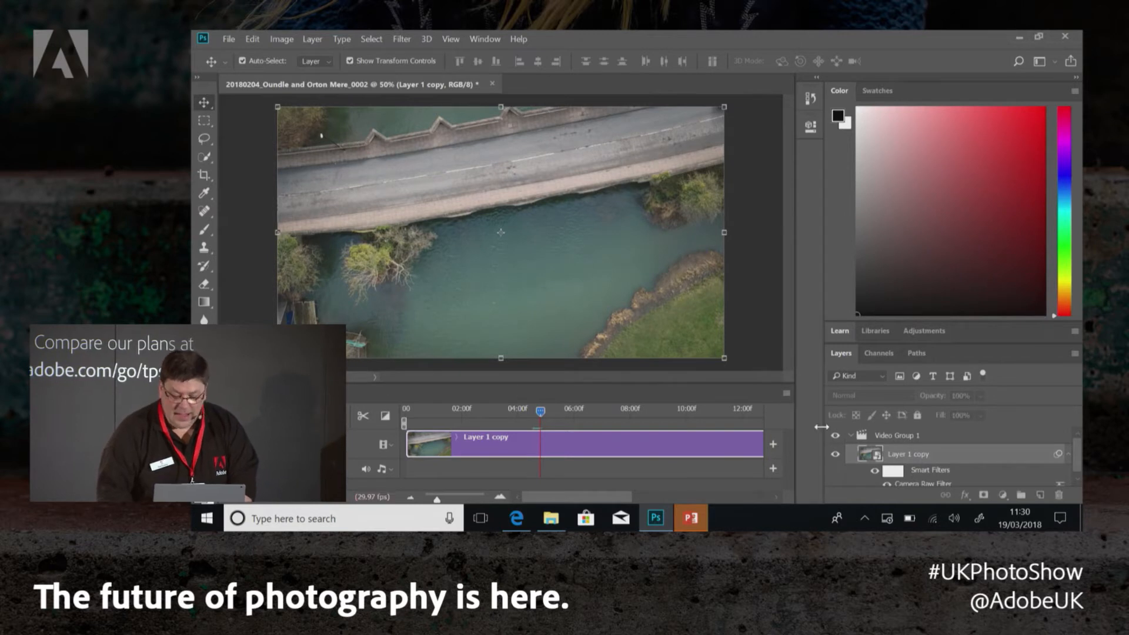
scroll(878, 480, "down", 1)
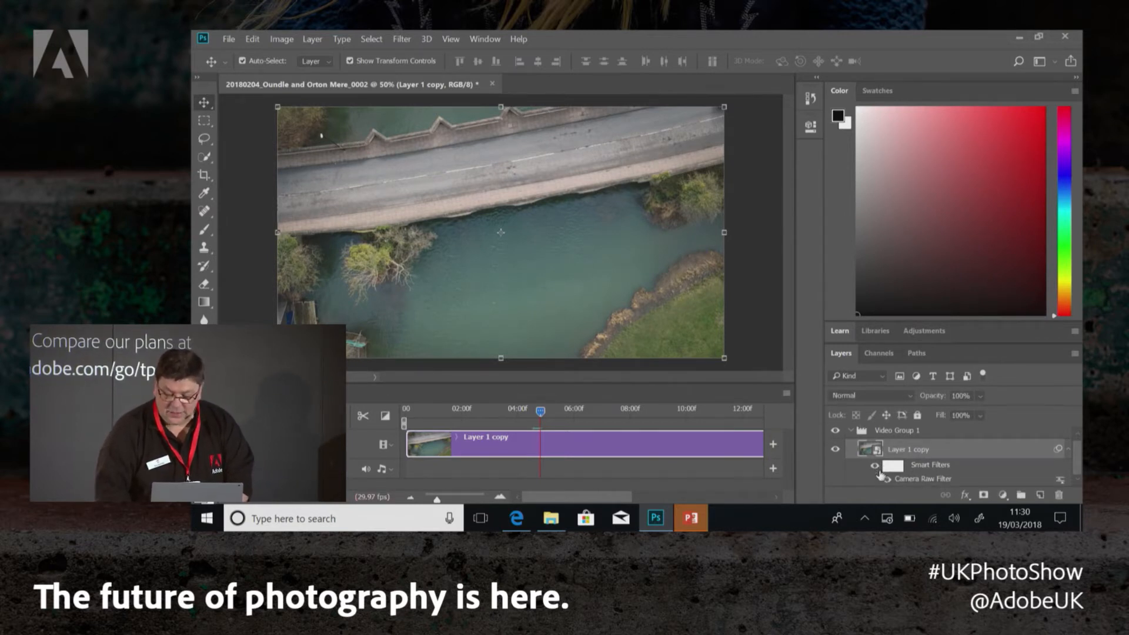
left_click(886, 480)
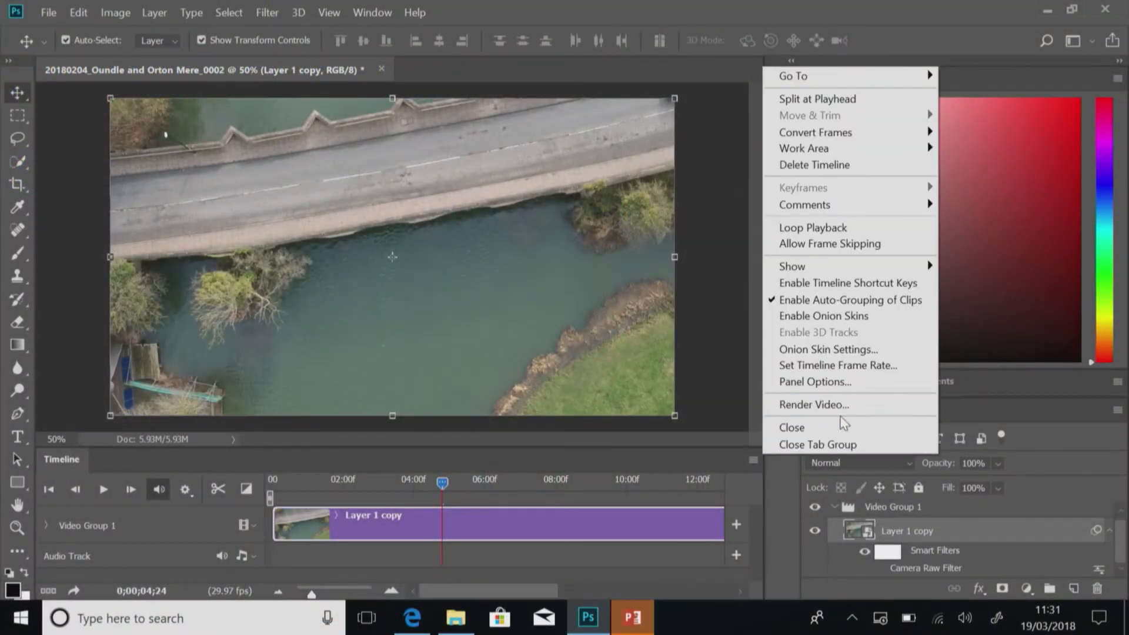
Examine the Render Video export settings for the clip and leave them without rendering.
left_click(870, 407)
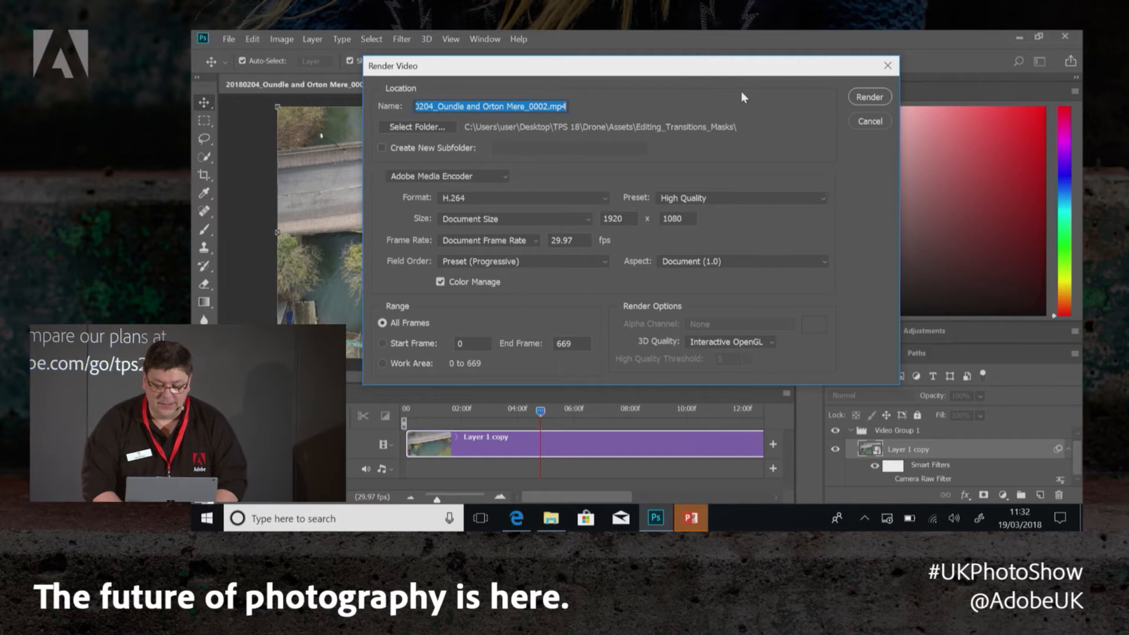
left_click(862, 124)
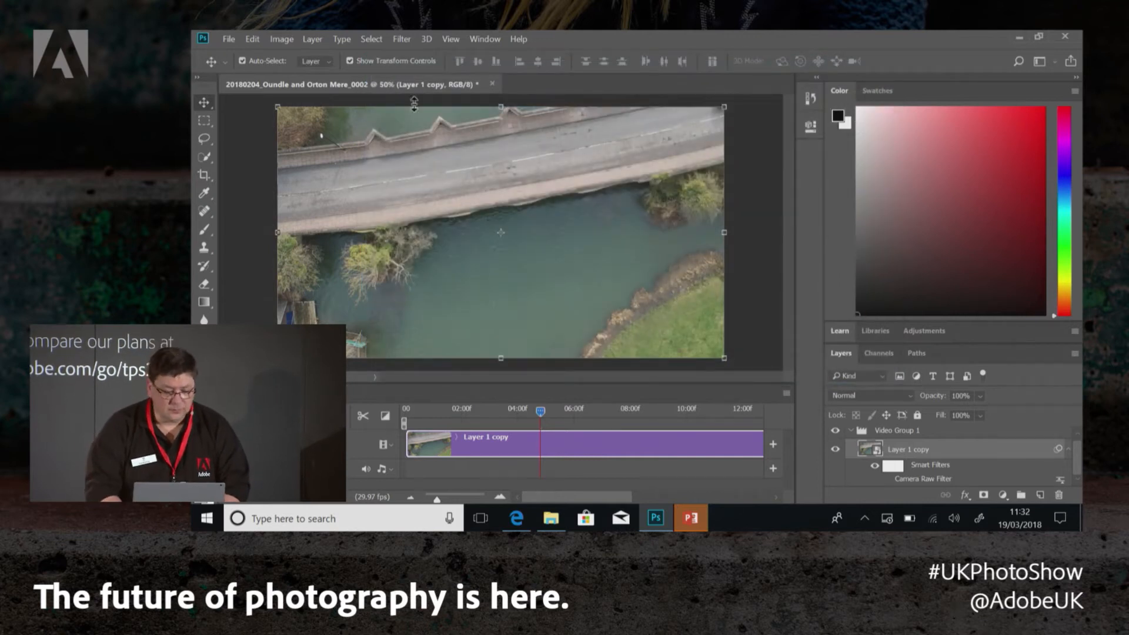
Close the graded drone clip without saving and open Bridge Plus ACR.mp4 from the Editing_Transitions_Masks folder.
left_click(493, 84)
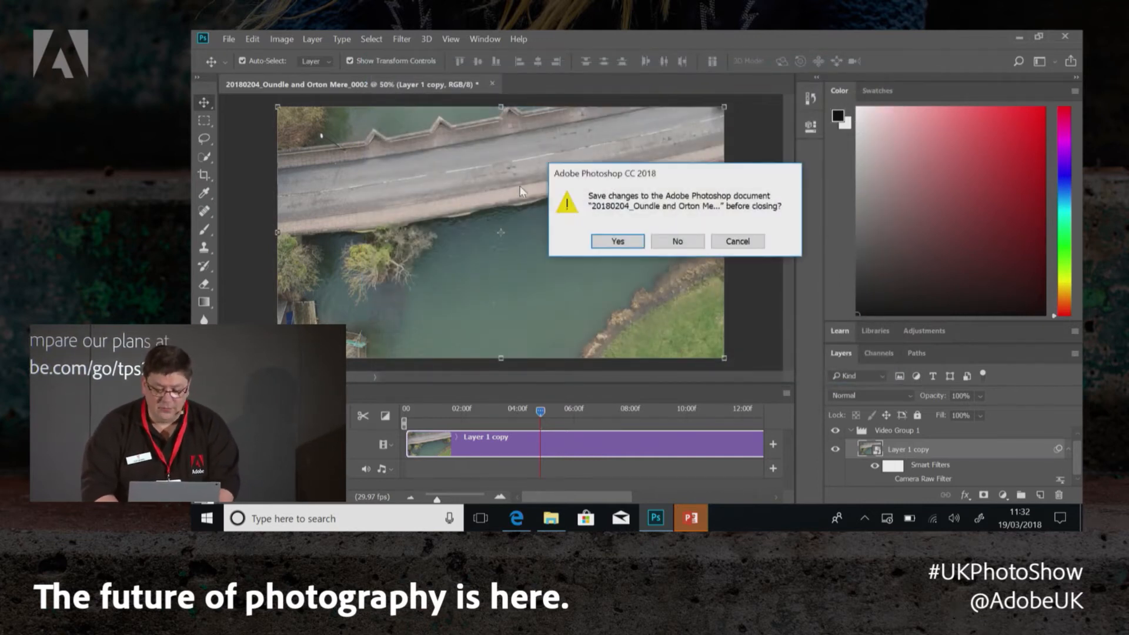
left_click(669, 246)
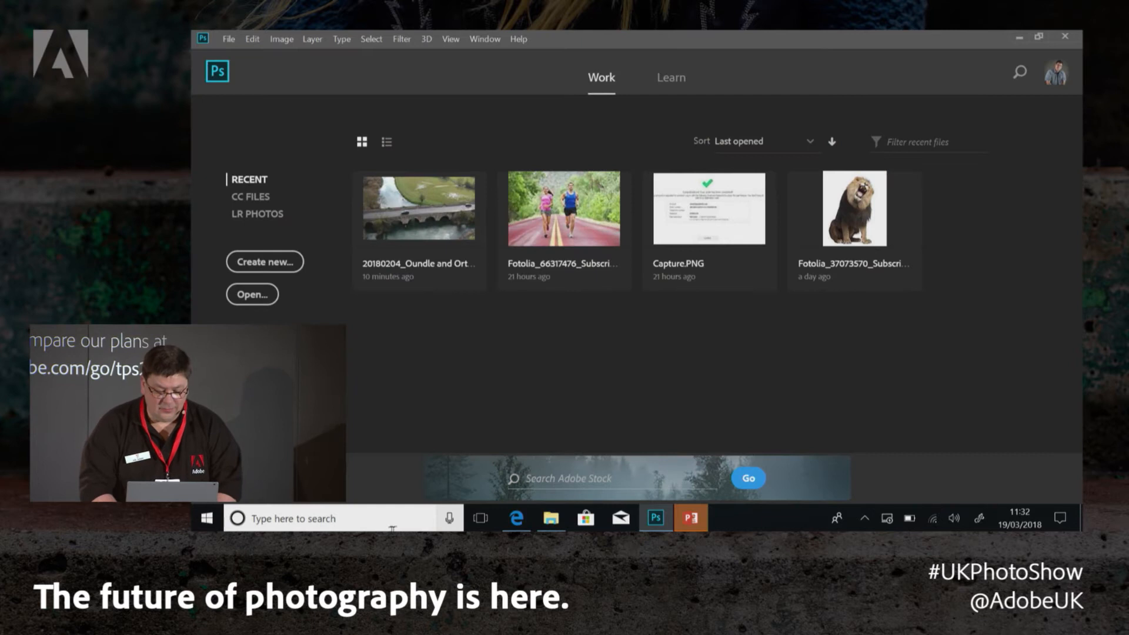
left_click(552, 523)
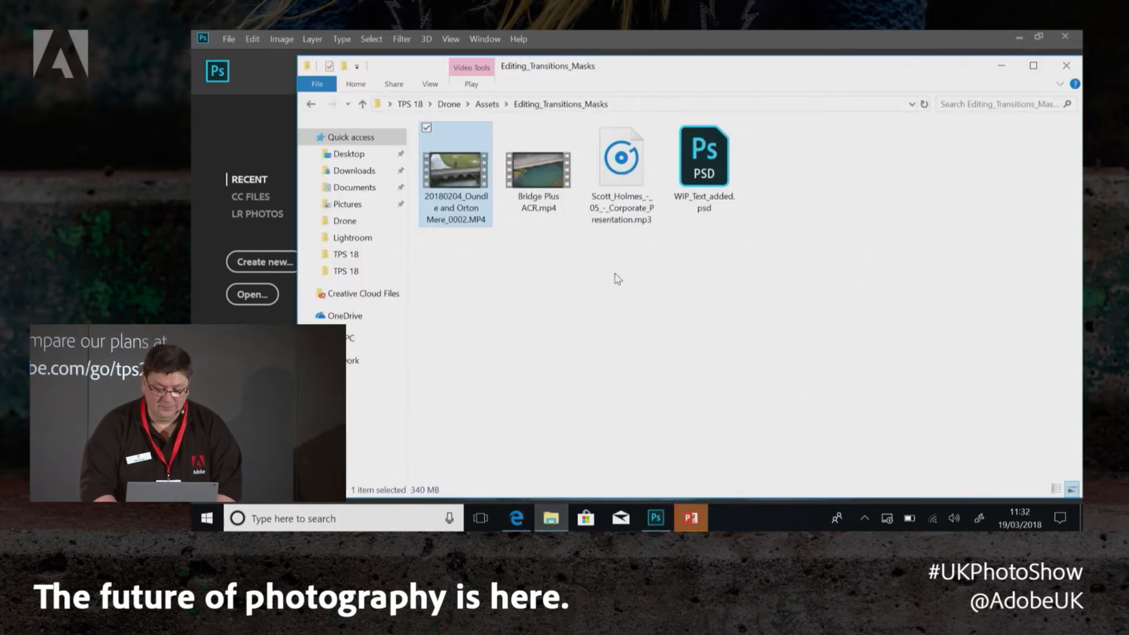
left_click(544, 174)
left_click_drag(544, 175, 250, 300)
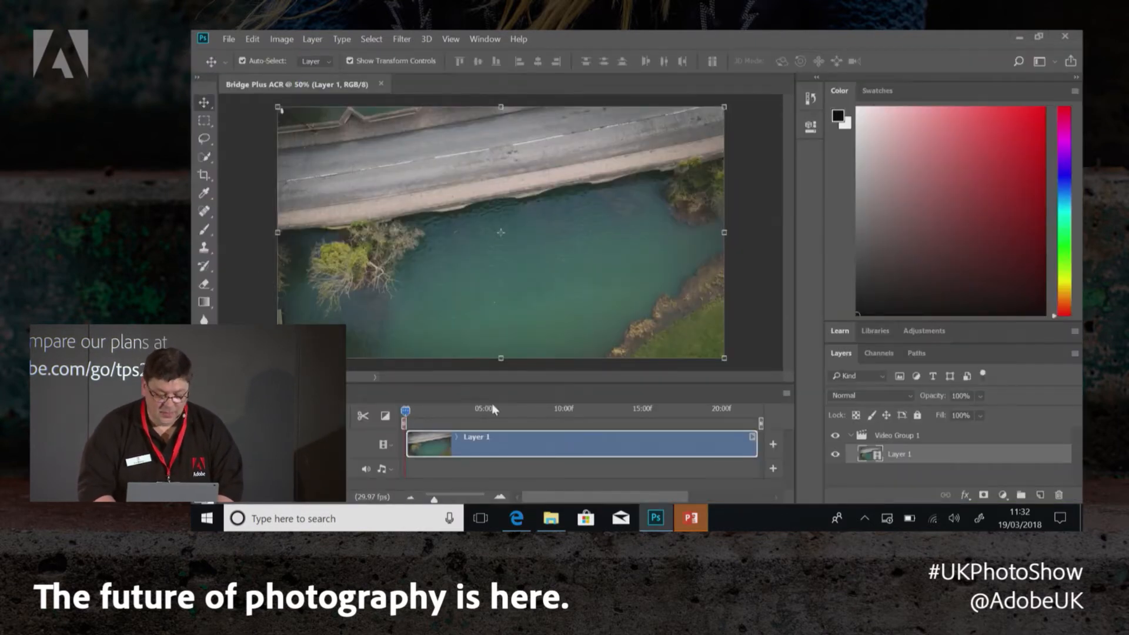
Scrub through the pre-graded bridge clip, return to its start and close it without saving.
mouse_move(410, 414)
left_mouse_down()
mouse_move(476, 411)
mouse_move(413, 417)
left_mouse_up()
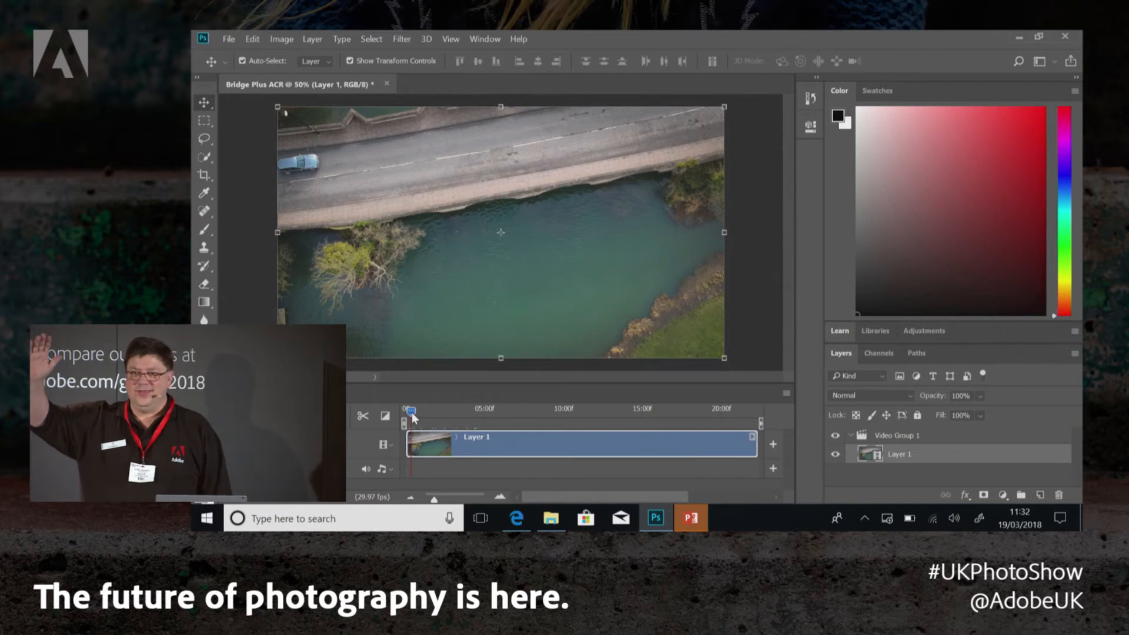
left_click_drag(412, 413, 687, 410)
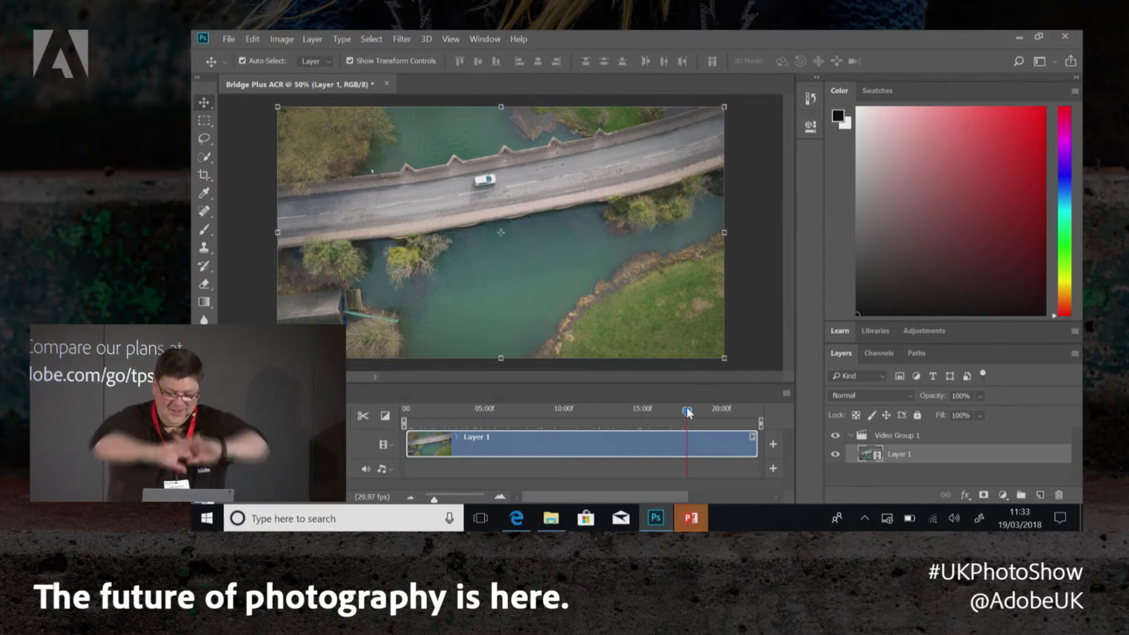
left_click_drag(423, 412, 404, 412)
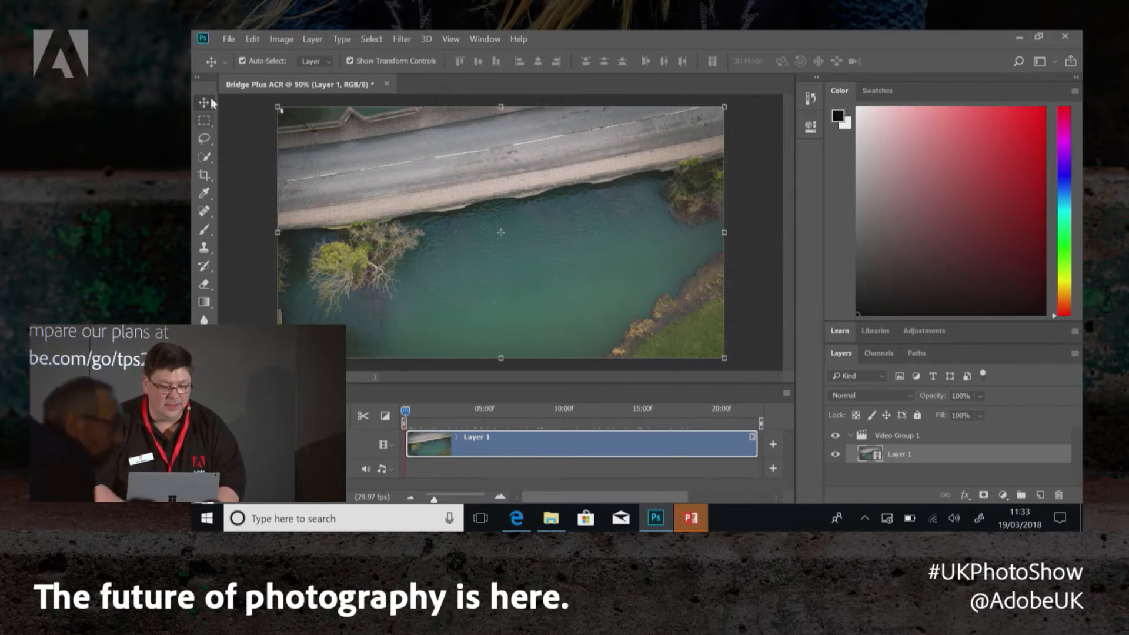
left_click(387, 84)
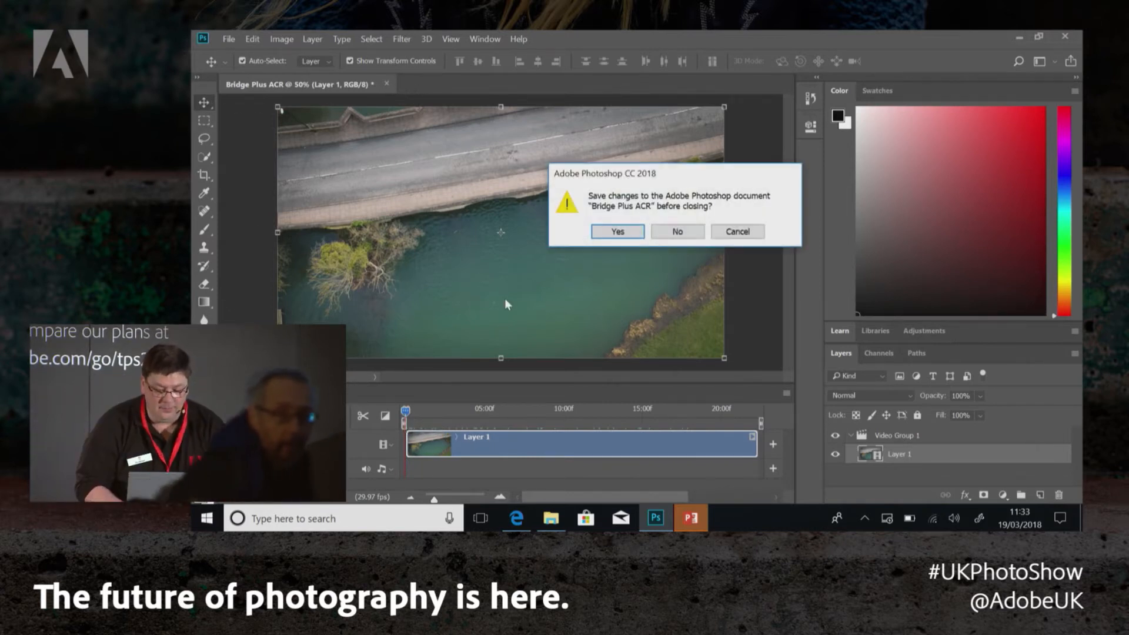
left_click(681, 232)
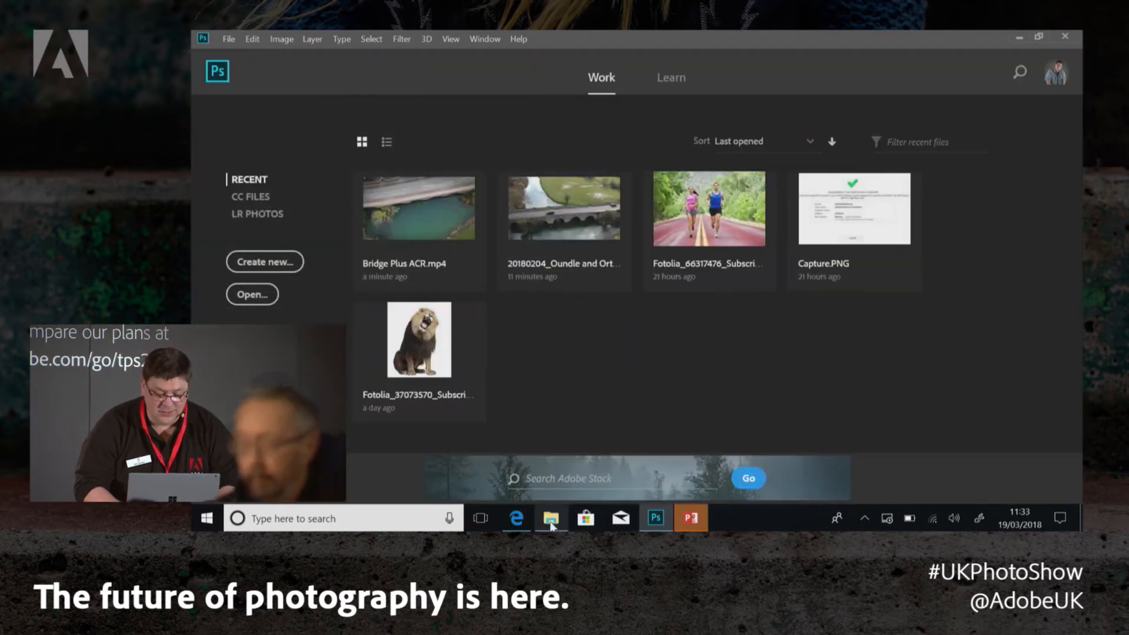
Open WIP_Text_added.psd from the assets folder, dismiss the missing-font dialogs without resolving and close the document.
key("alt+Tab")
double_click(705, 162)
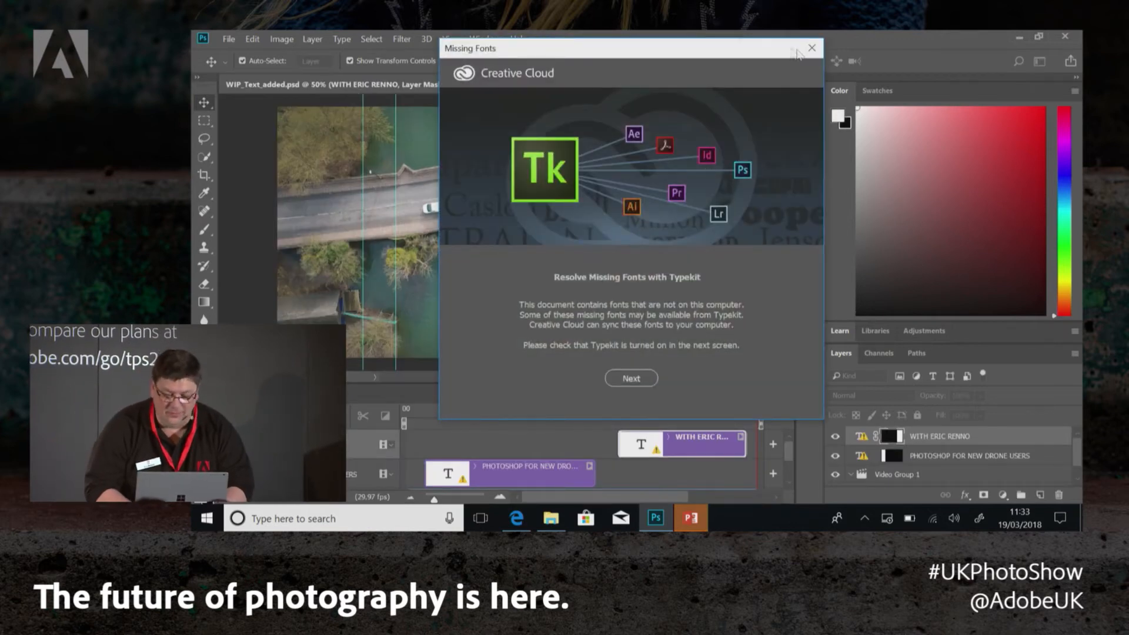
left_click(812, 48)
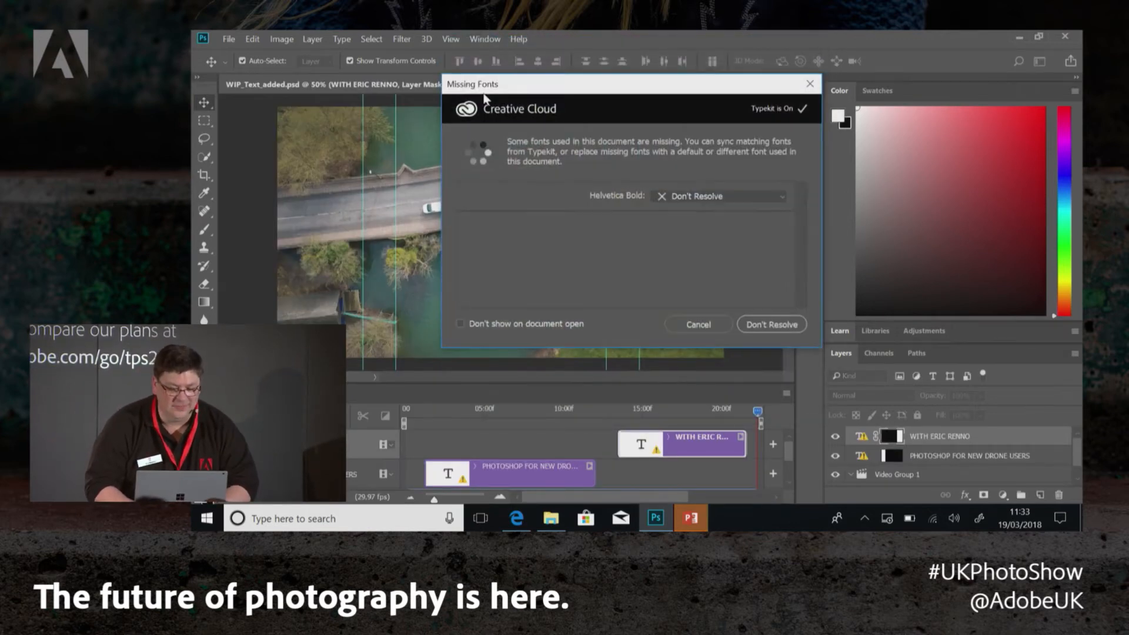
left_click(810, 83)
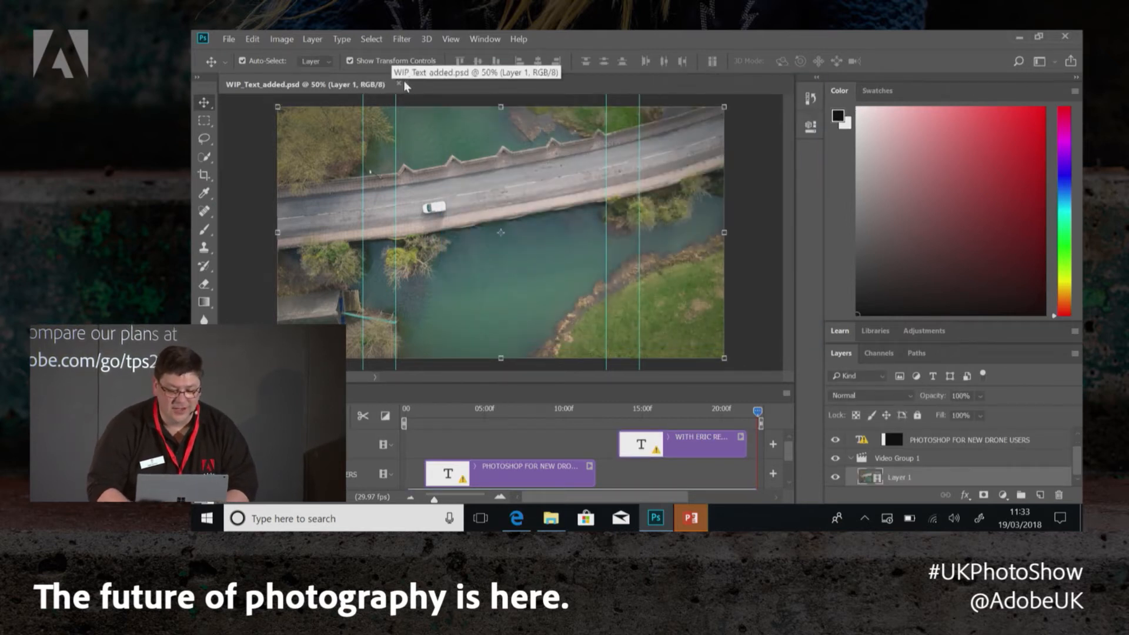
left_click(398, 84)
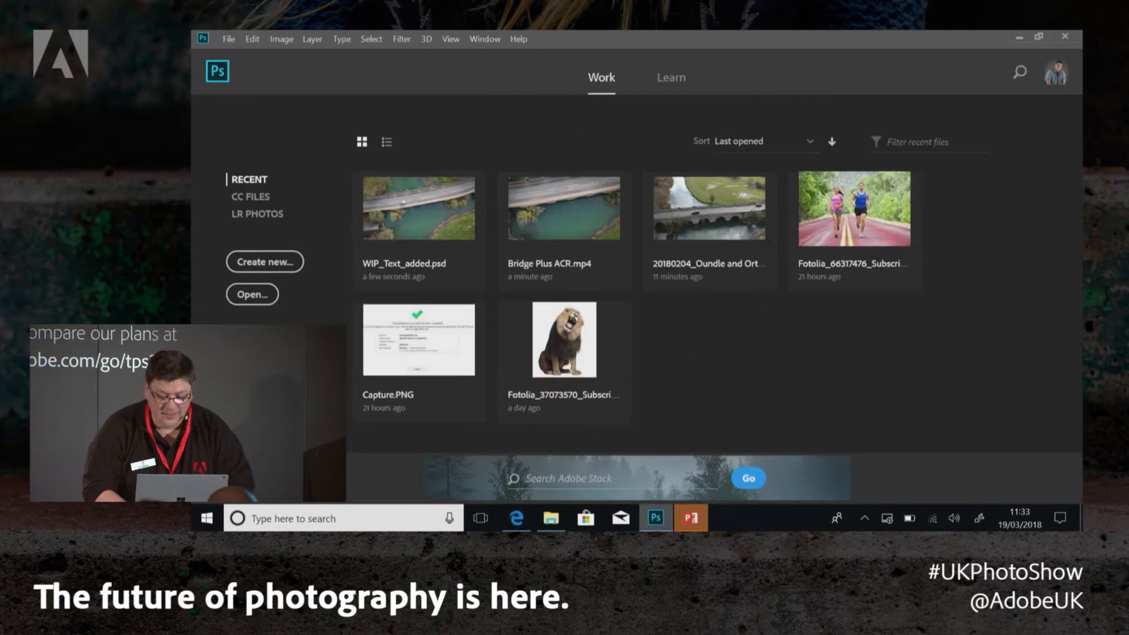
Reopen Bridge Plus ACR.mp4 from the assets folder in Photoshop.
left_click(552, 518)
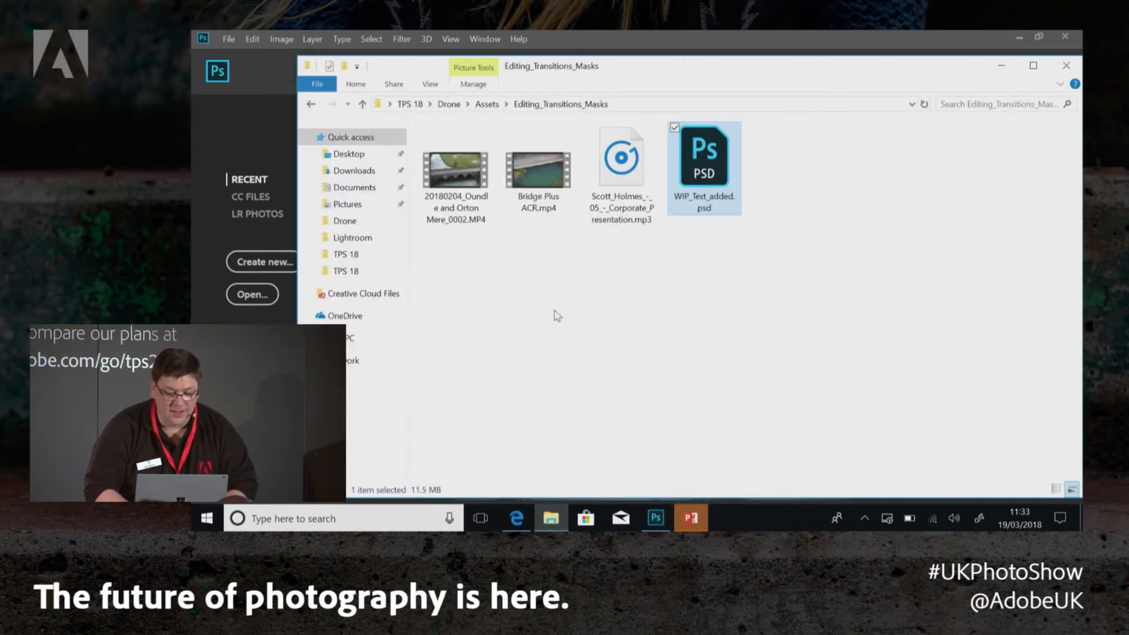
left_click(538, 171)
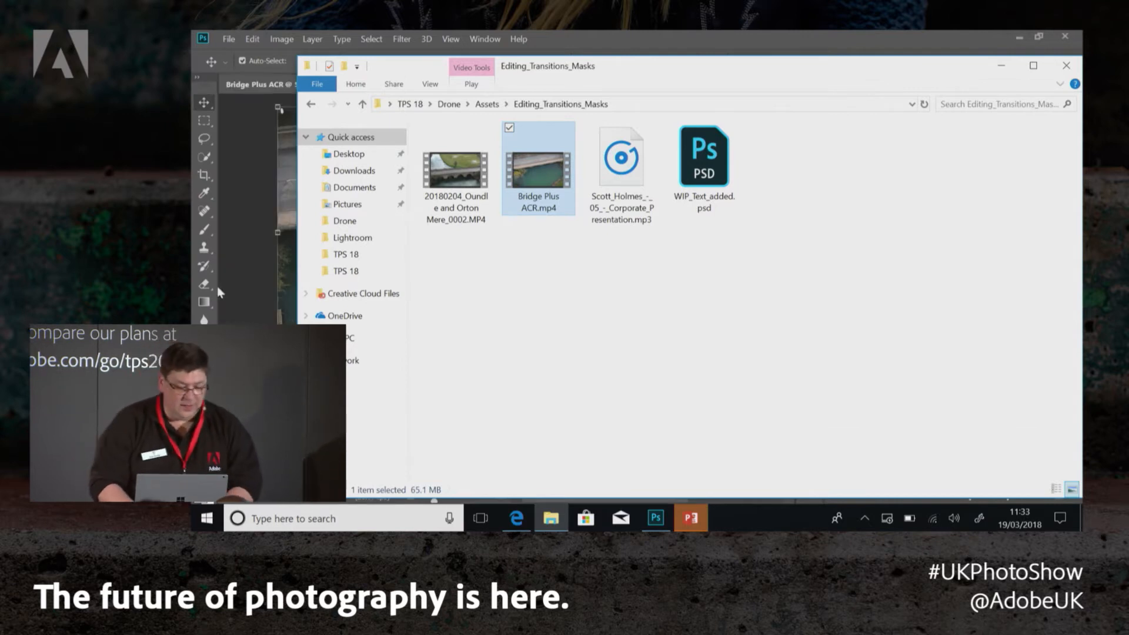
left_click(242, 316)
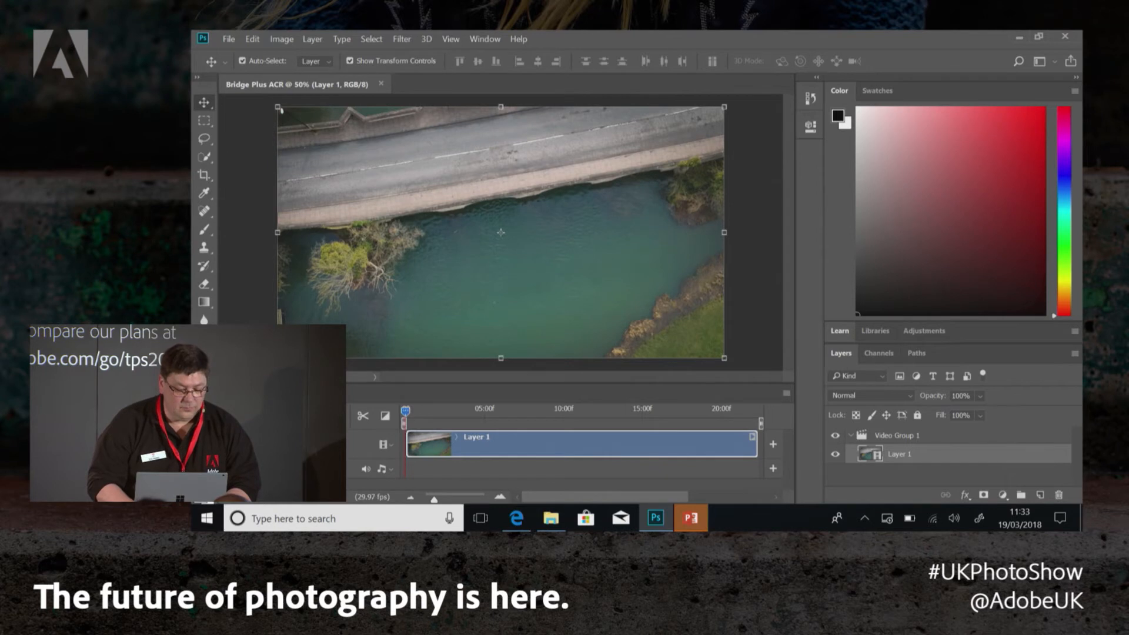
Add a two-line point text title in the upper part of the frame reading "PHOTOSHOP FOR NEW DRONE USERD".
key("t")
left_click(374, 201)
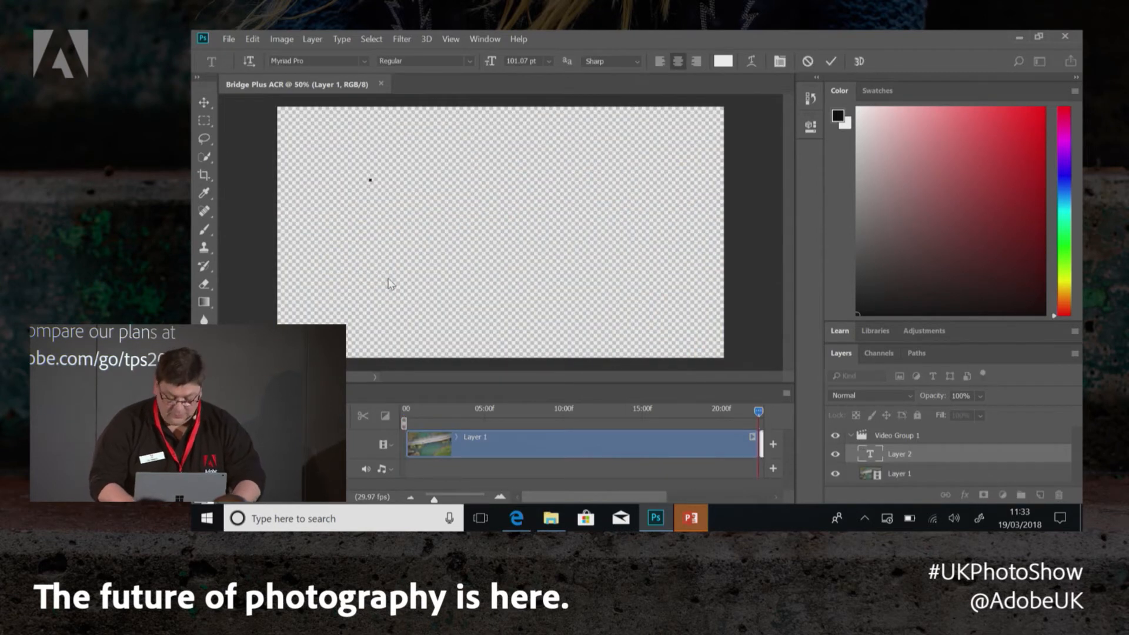
type("PHOTOSHOP FOR NEW")
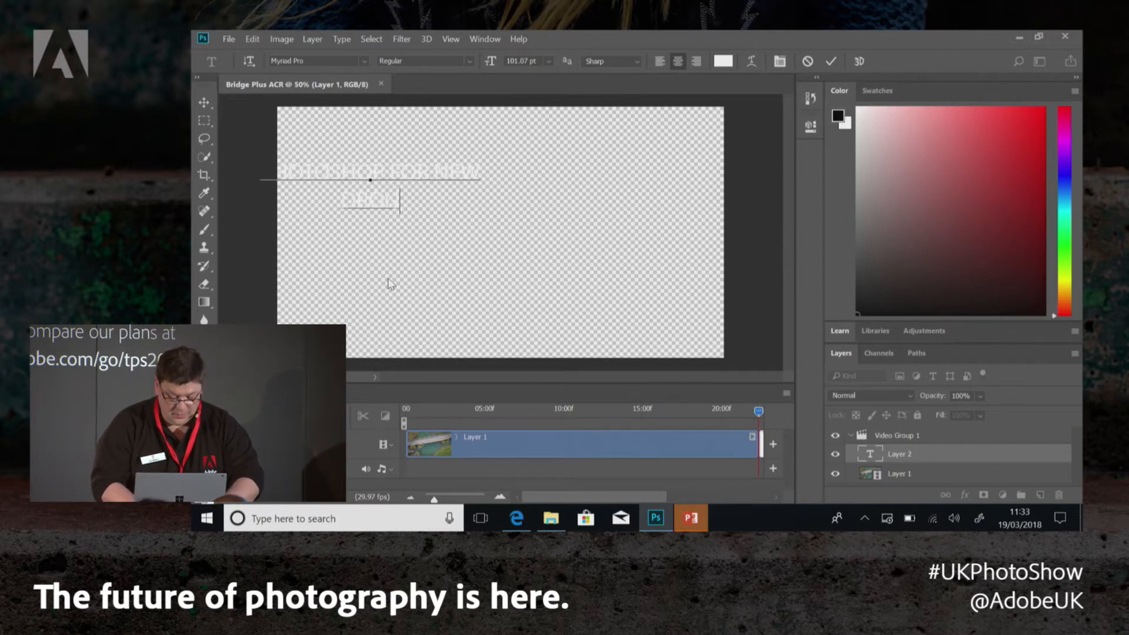
type("DRONE USERS")
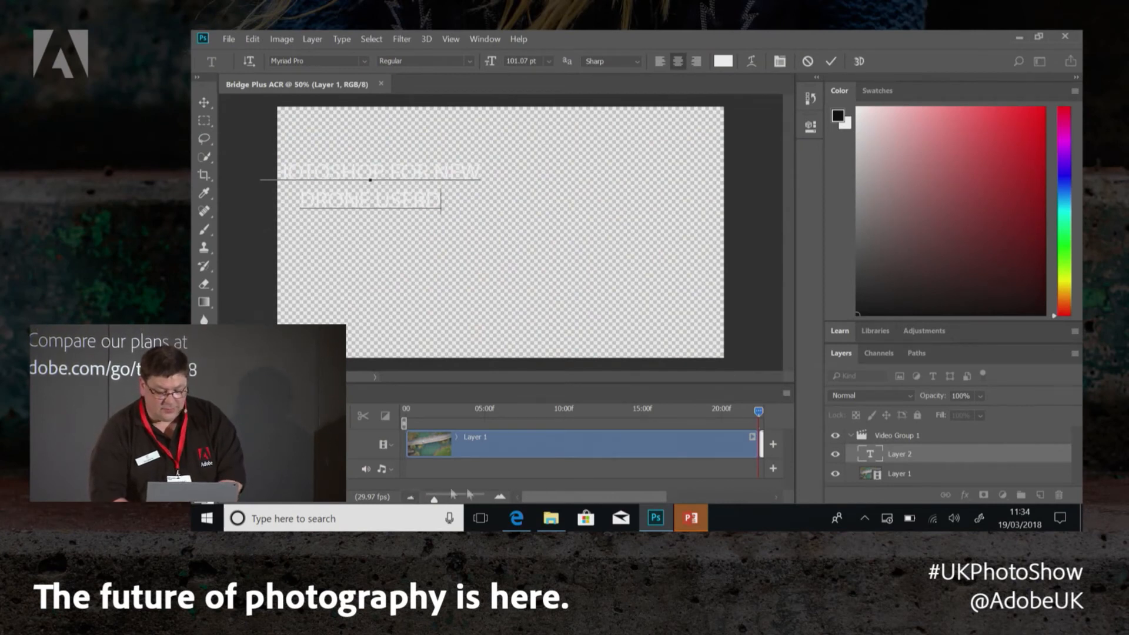
Move the title layer above Video Group 1, slide its clip back over the end of the footage and place the playhead at 0;00;19;24.
left_click(499, 499)
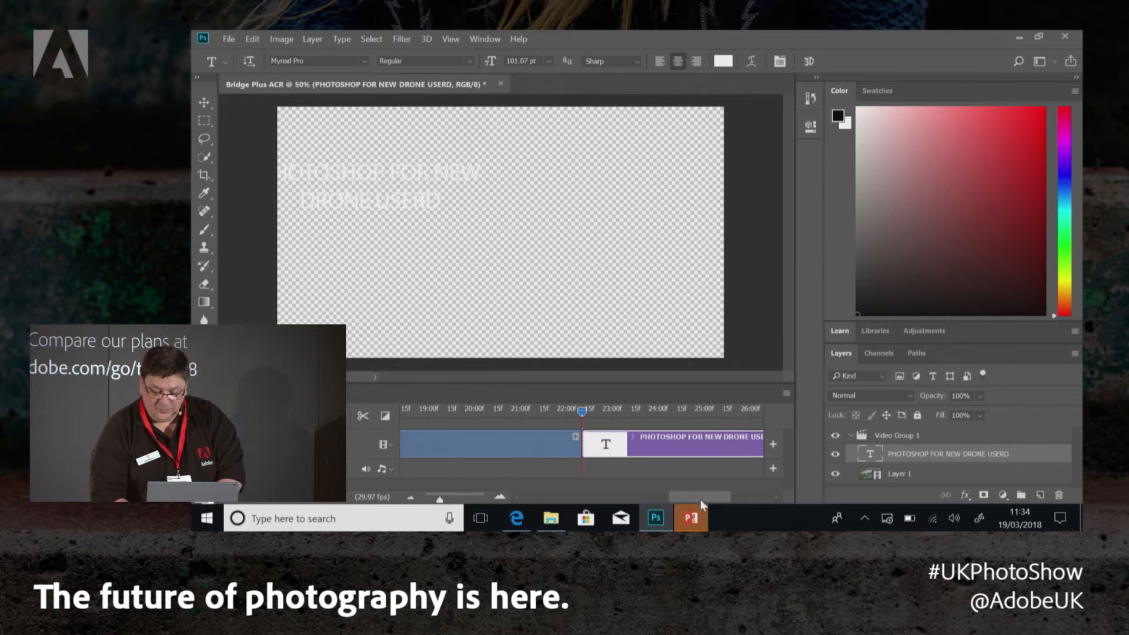
left_click_drag(874, 458, 878, 433)
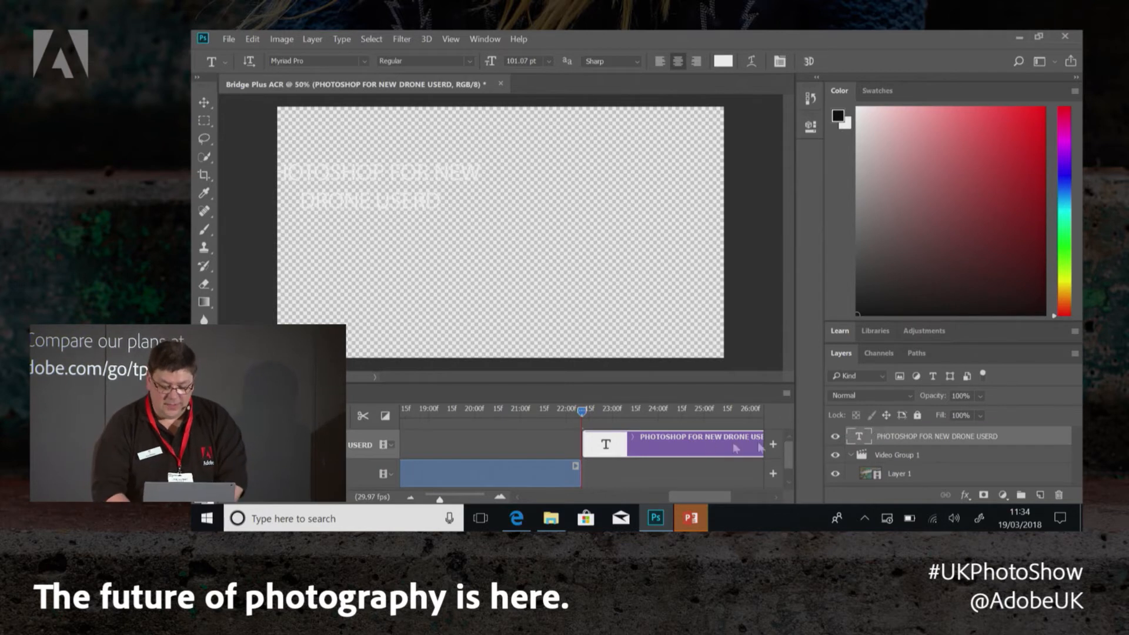
left_click_drag(712, 447, 475, 454)
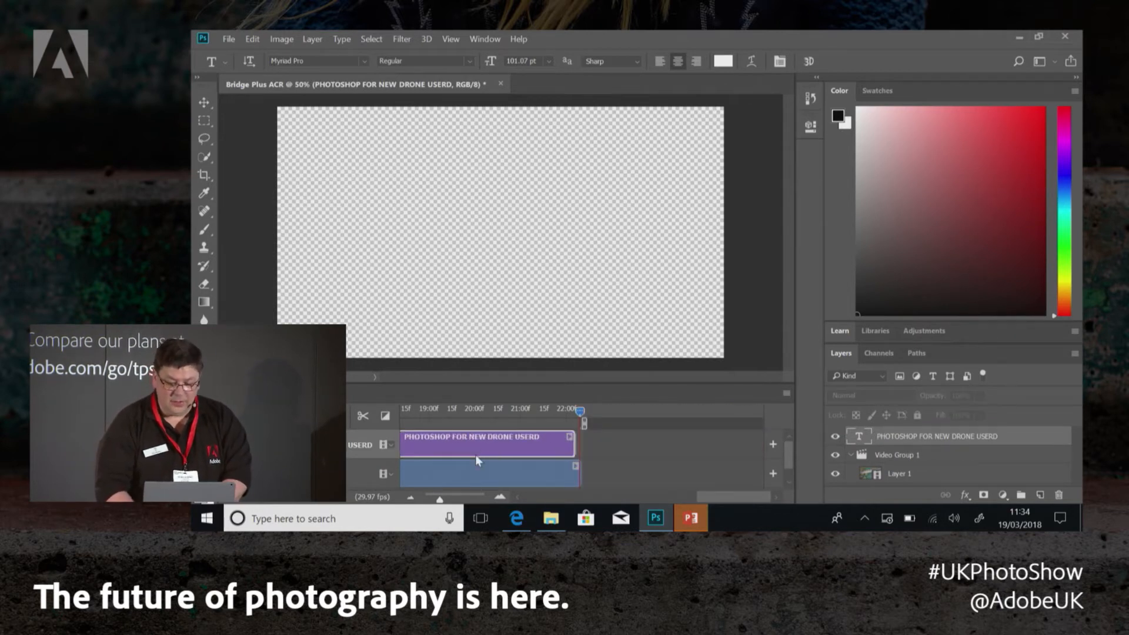
left_click(466, 411)
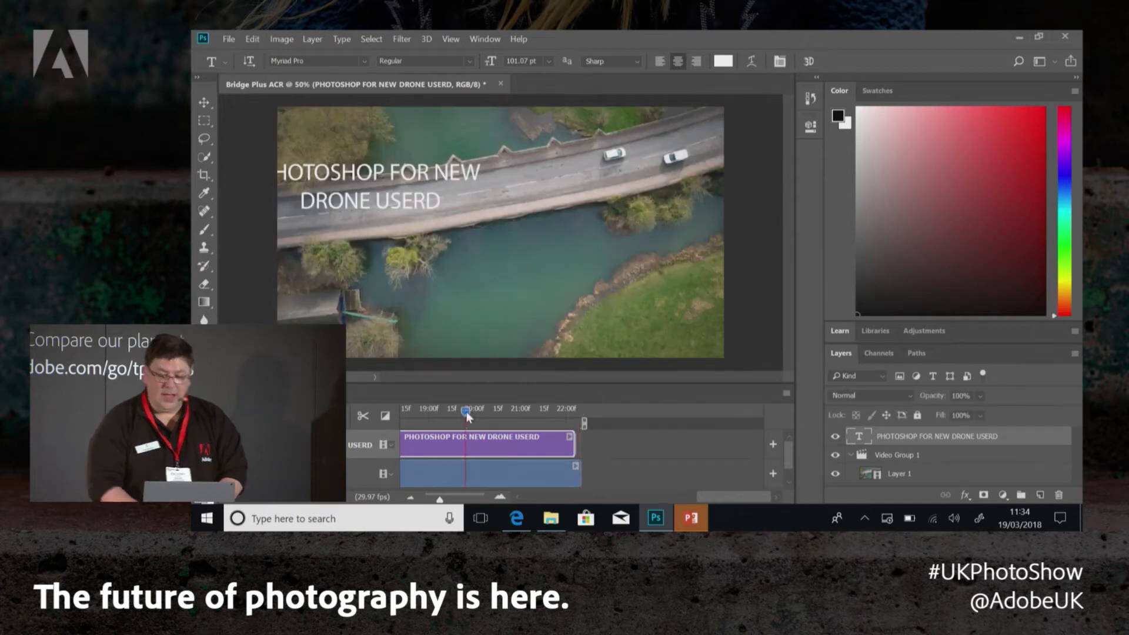
mouse_move(466, 411)
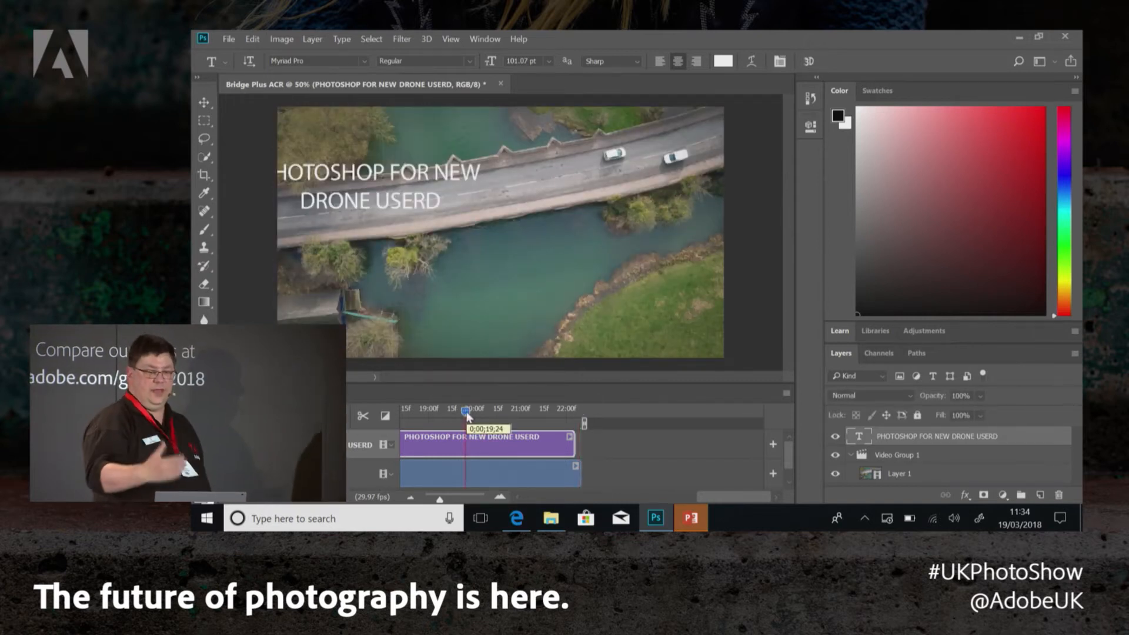
Move the title to the upper middle of the frame and center it horizontally on the canvas.
left_click(204, 104)
key("ctrl+t")
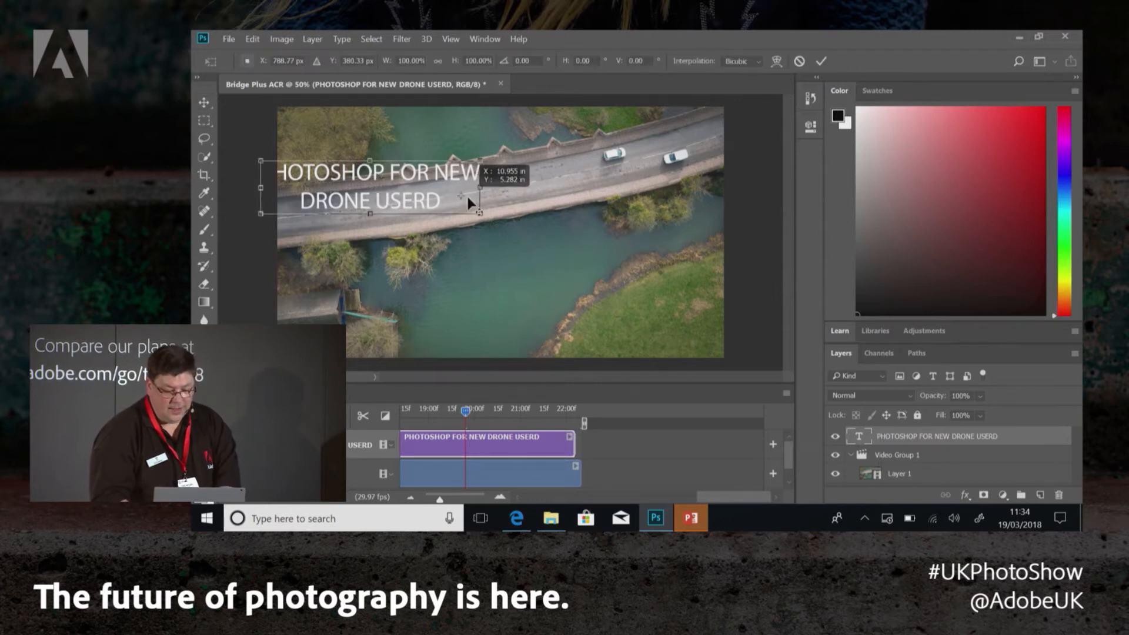
left_click_drag(400, 196, 523, 188)
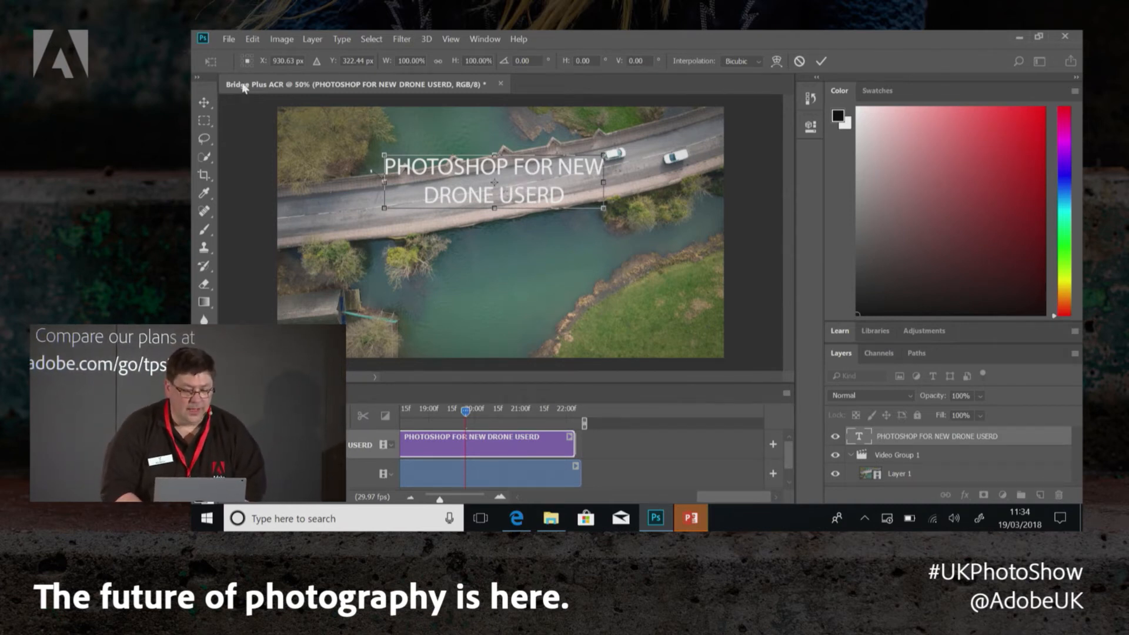
left_click(822, 60)
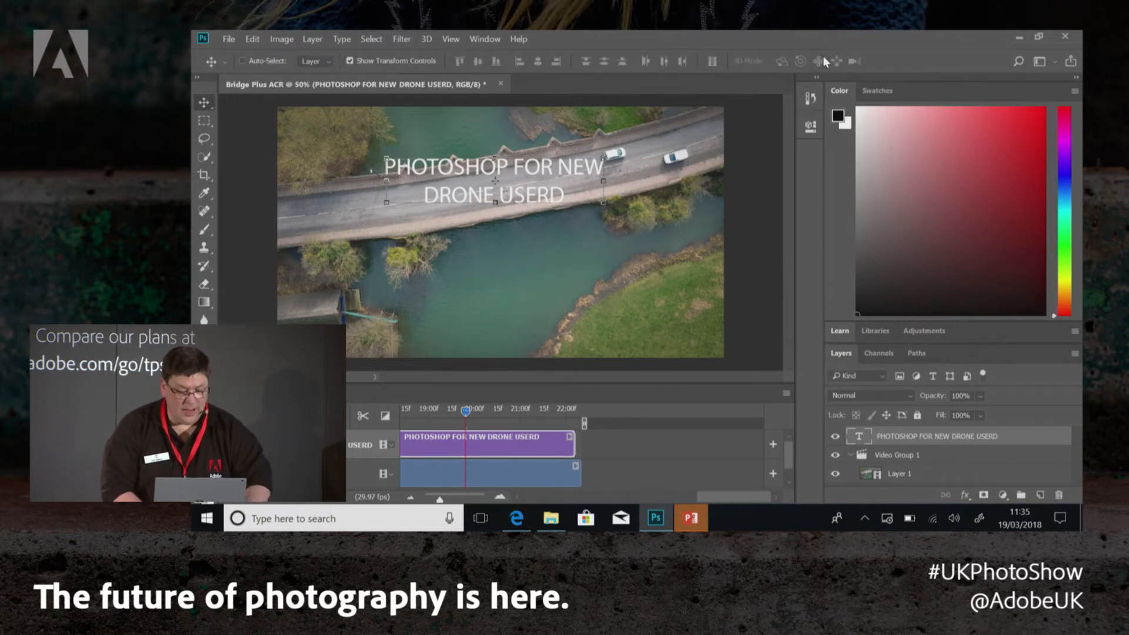
key("ctrl+a")
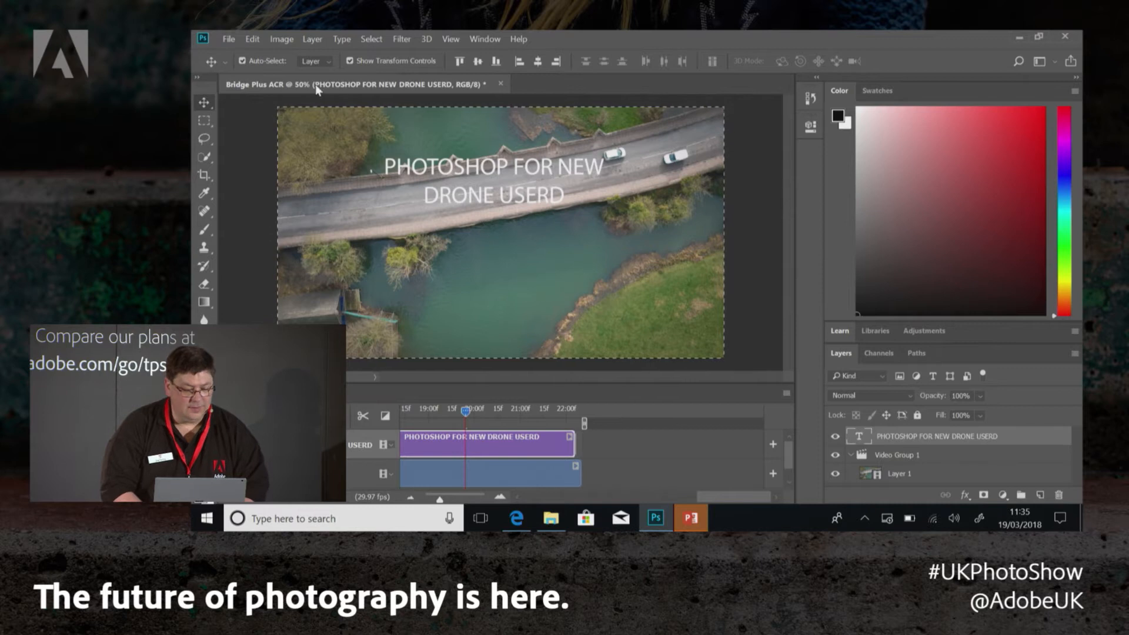
left_click(538, 61)
key("ctrl+d")
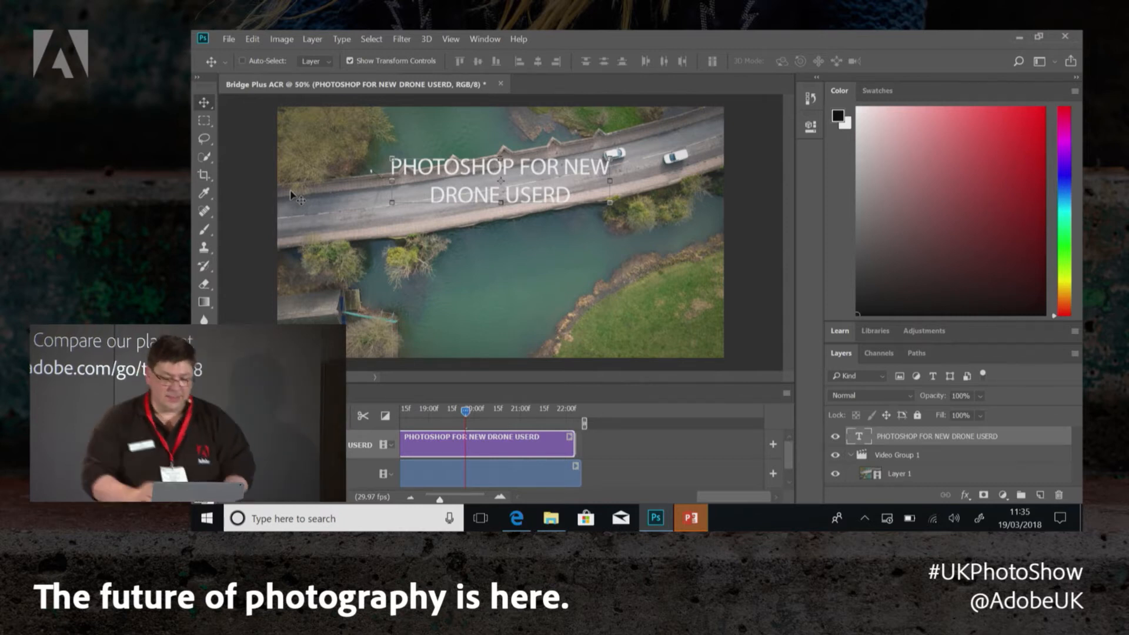
Show the rulers and place two vertical guides, at the left and right edges of the title text.
key("ctrl+r")
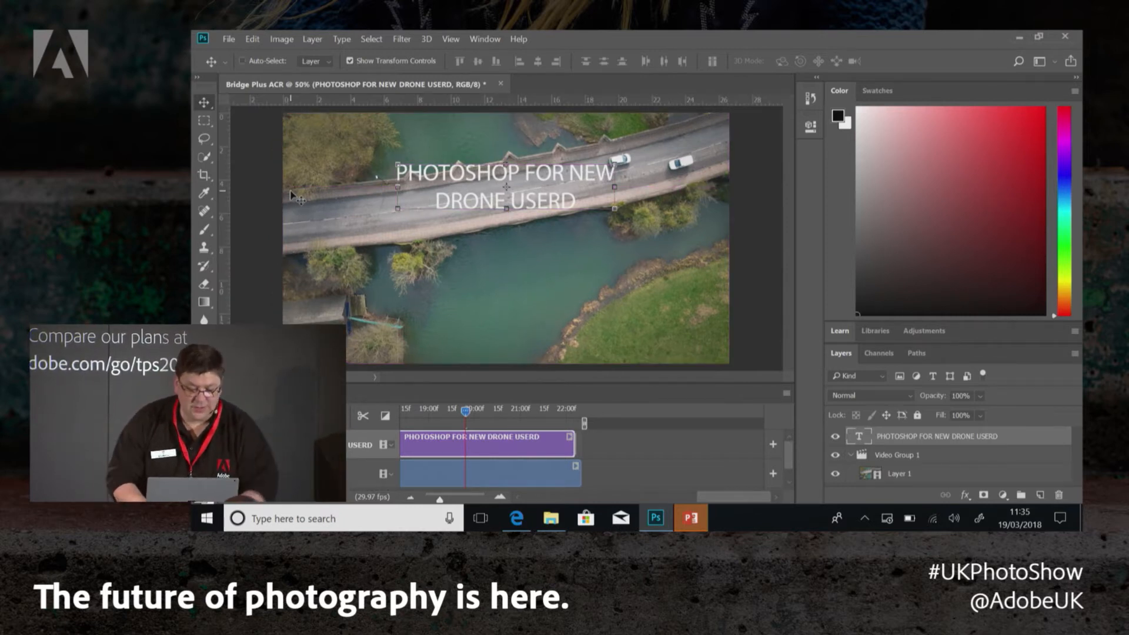
left_click_drag(222, 194, 400, 214)
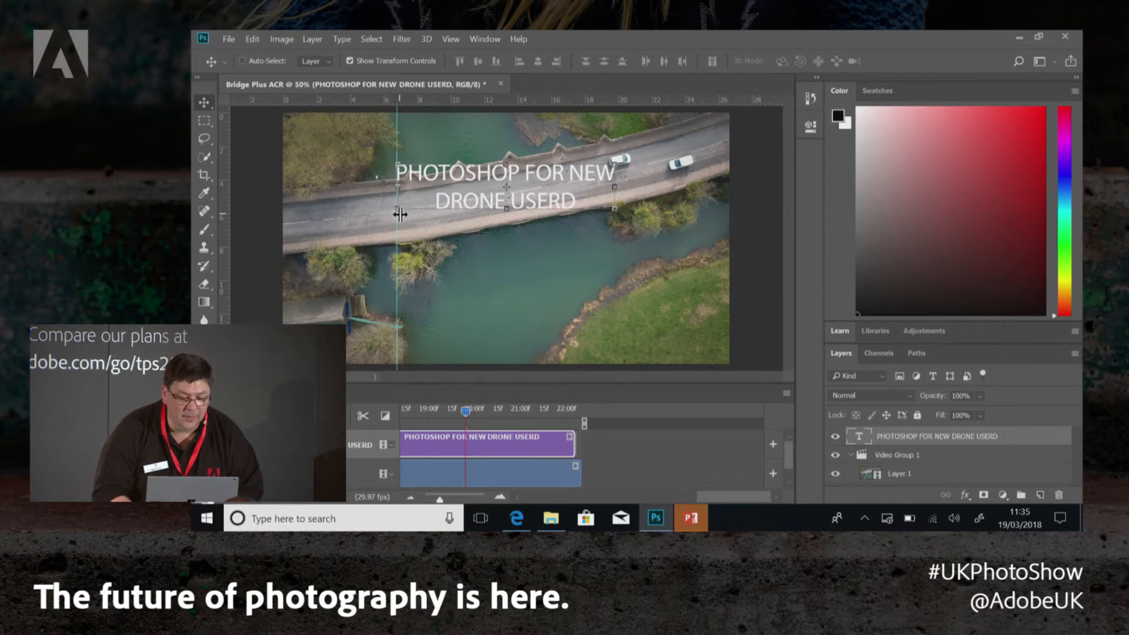
left_click_drag(222, 202, 614, 202)
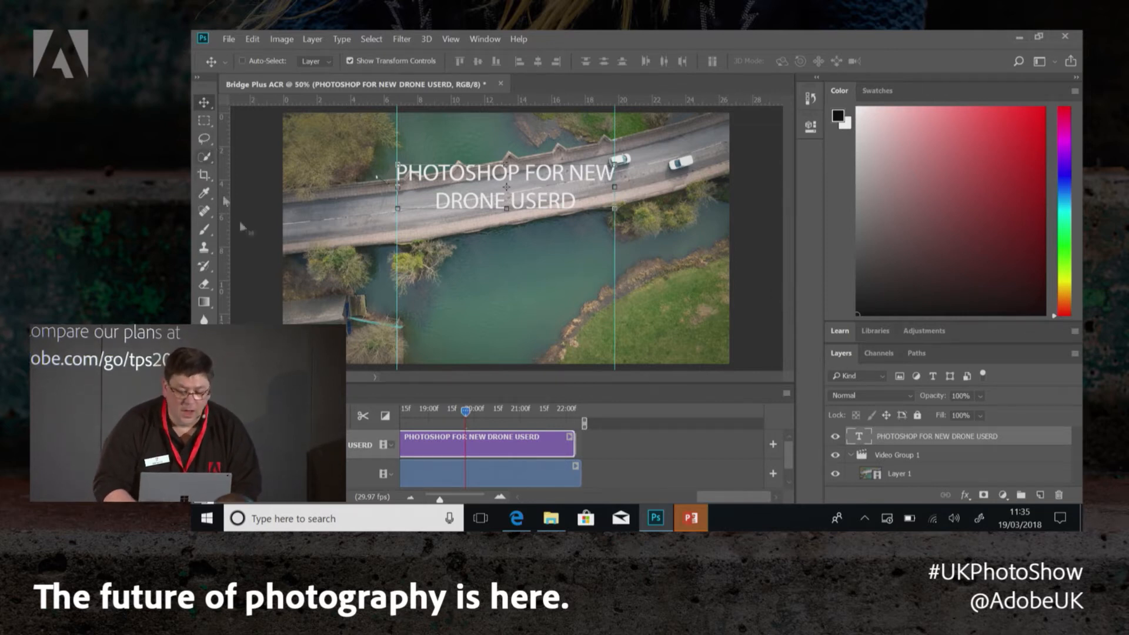
Extend the title clip back to the start of the timeline so it spans the whole bridge footage.
left_click(987, 456)
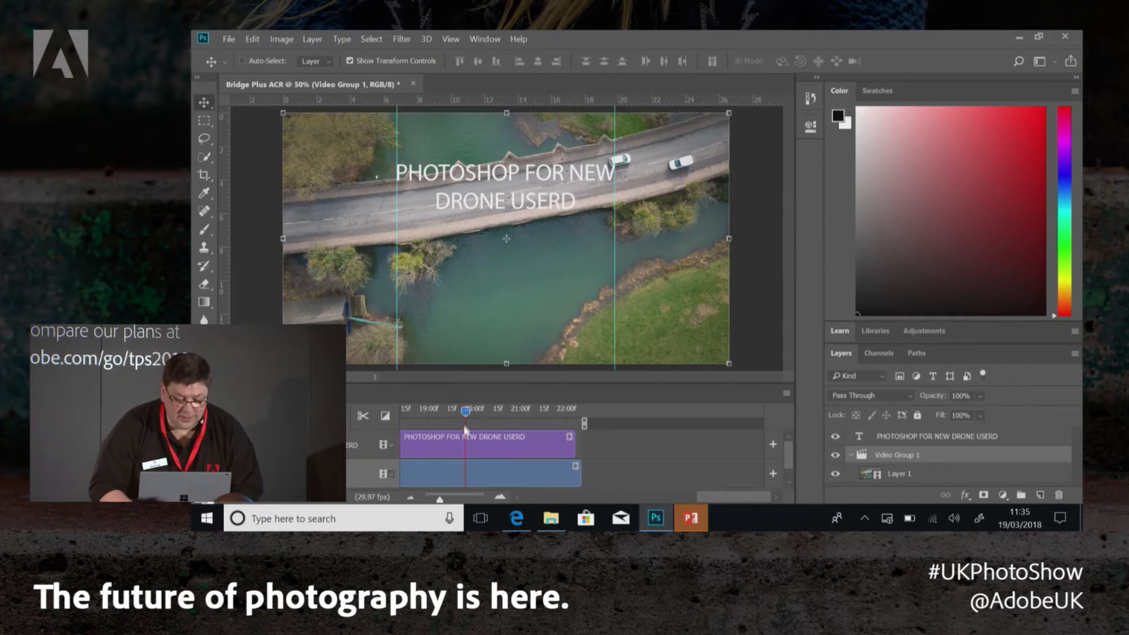
left_click_drag(464, 410, 381, 411)
left_click_drag(495, 445, 394, 444)
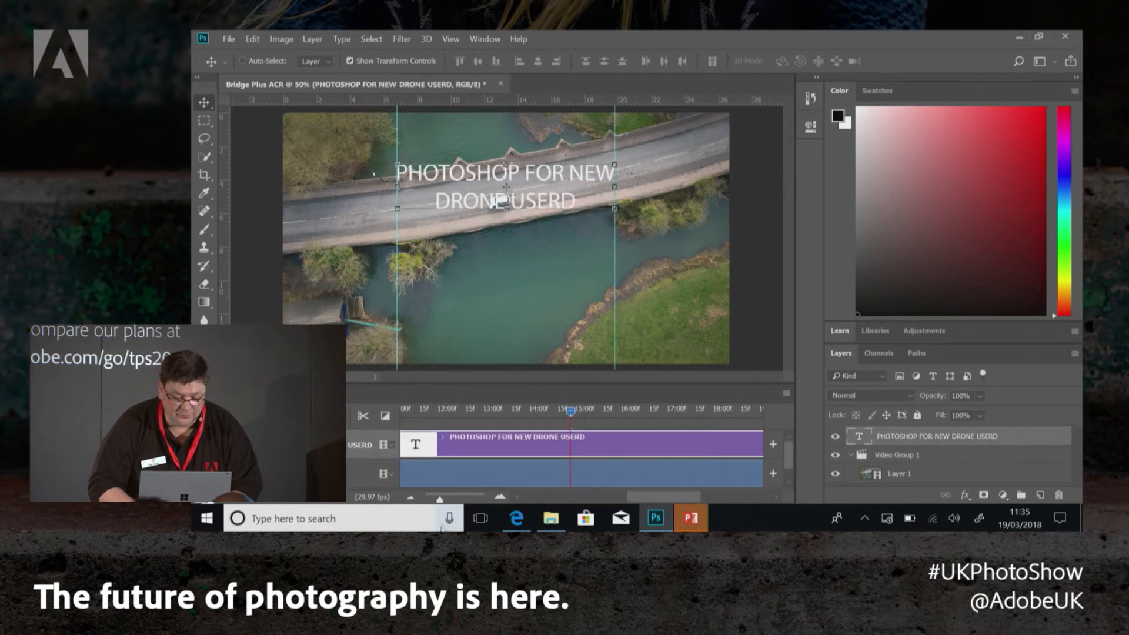
left_click(500, 499)
left_click(410, 498)
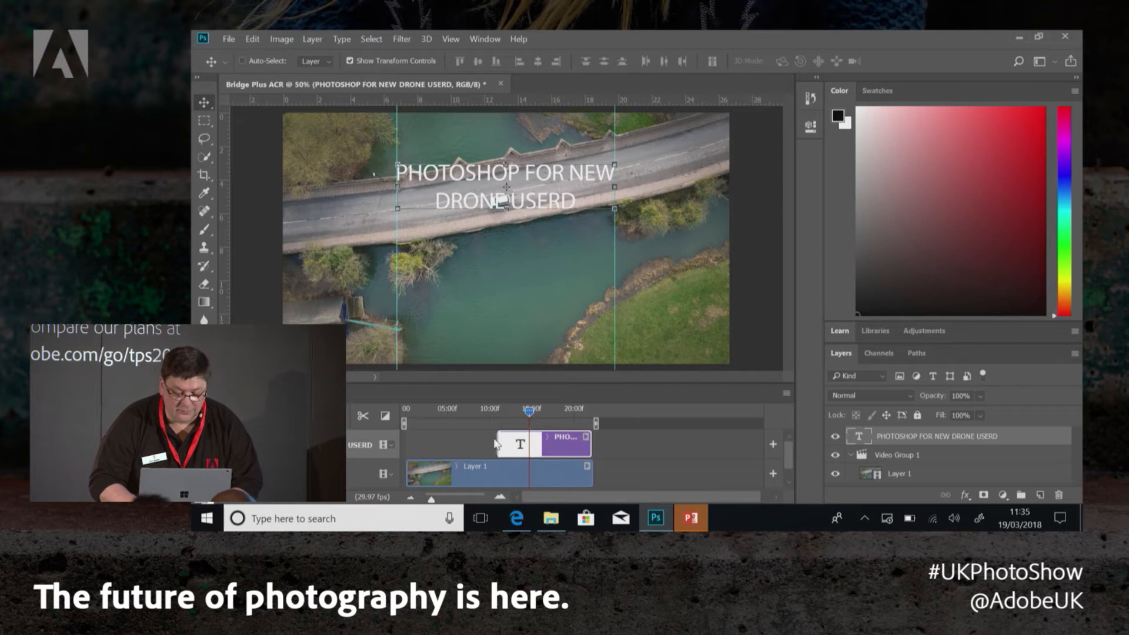
left_click_drag(498, 444, 396, 436)
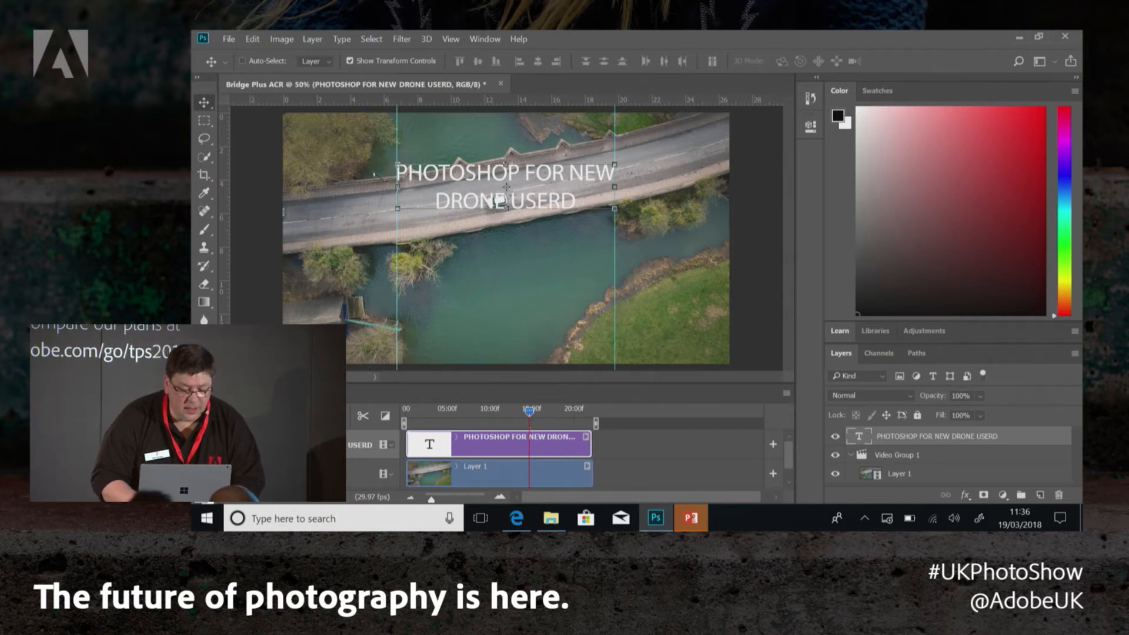
key("space")
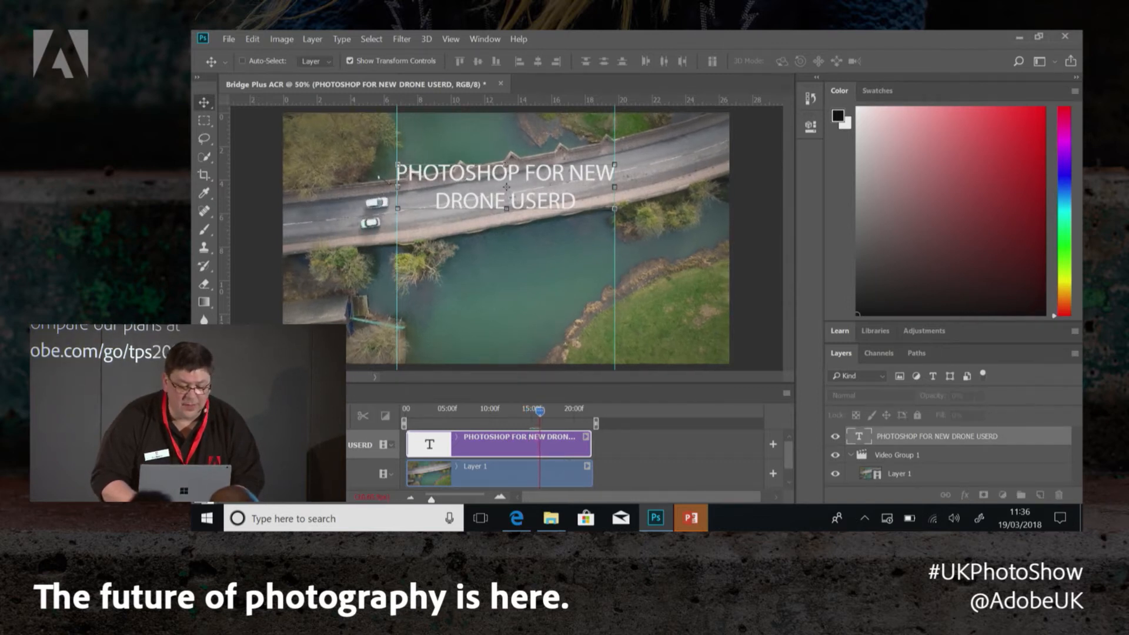
key("space")
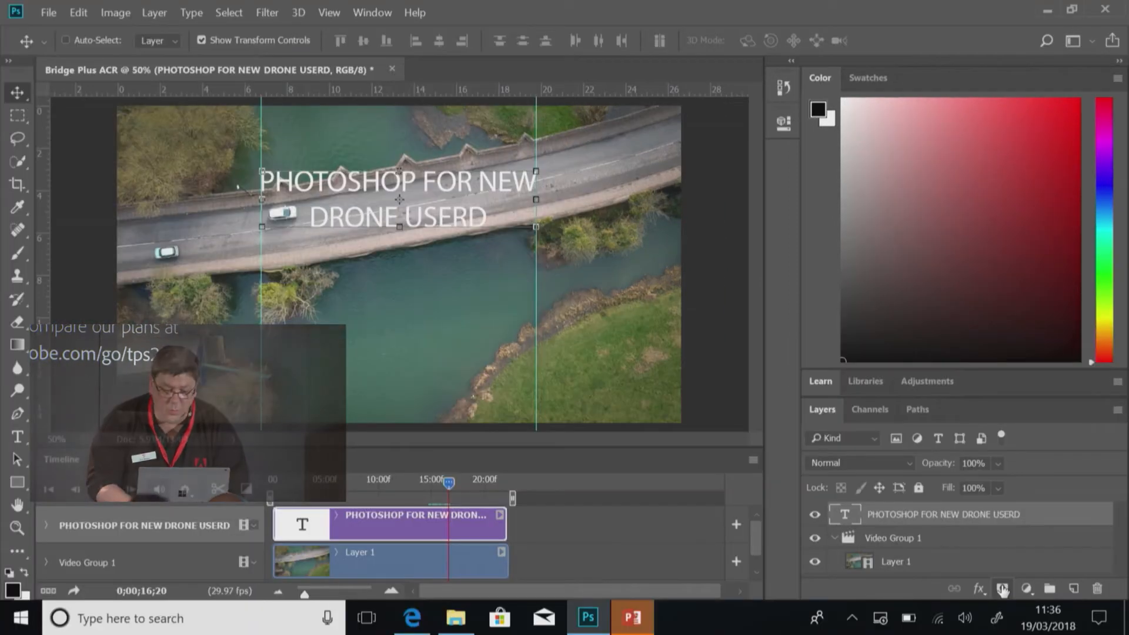
Add a layer mask to the title layer and invert it to black so the text is hidden.
left_click(984, 496)
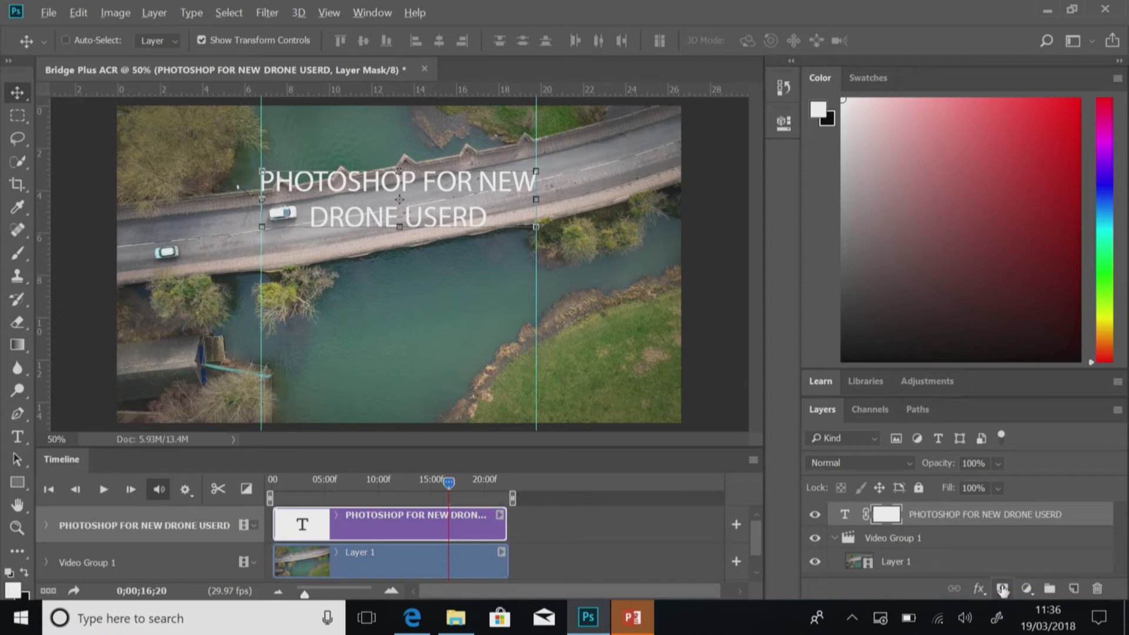
key("ctrl+i")
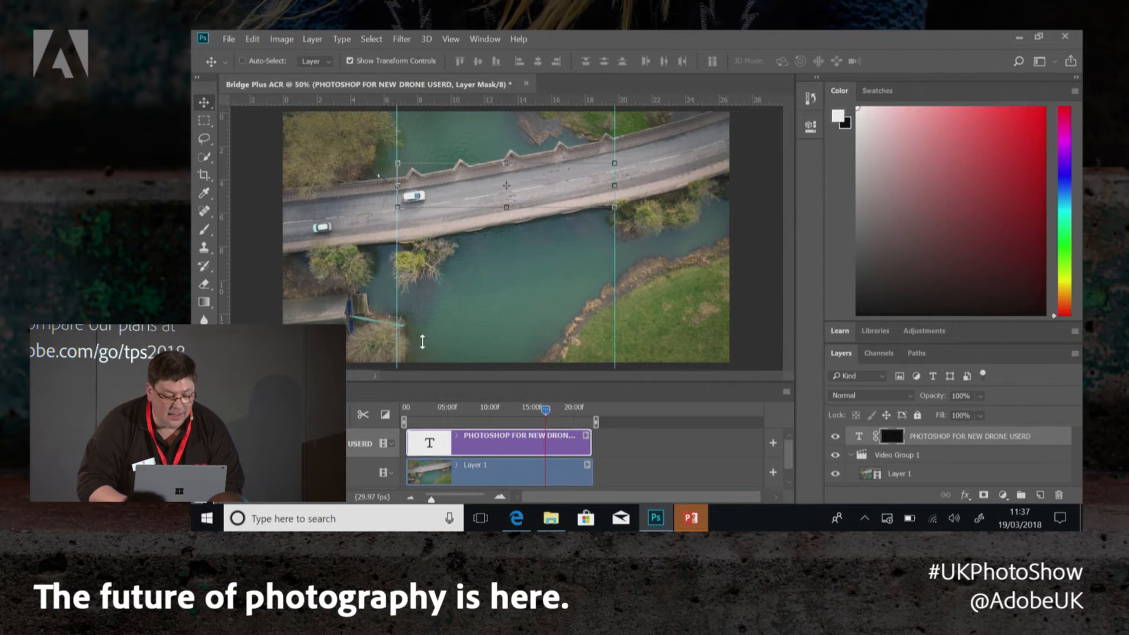
Expand the title's keyframe properties in an enlarged timeline, and unlink its mask and shift it sideways so its left edge meets the left guide.
left_click_drag(406, 380, 407, 339)
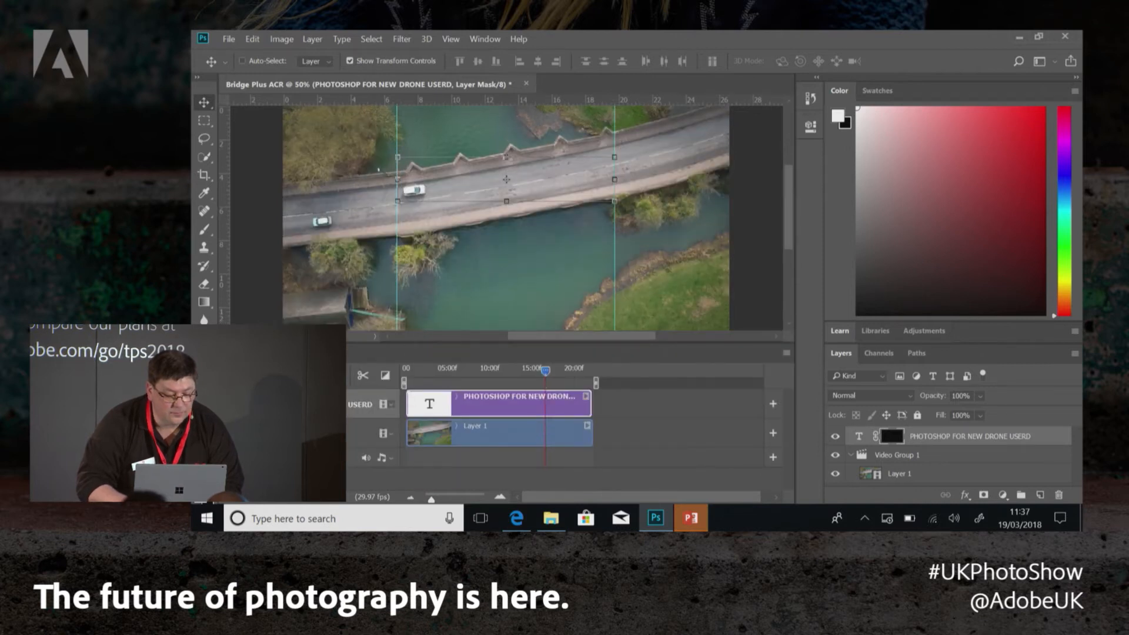
left_click(227, 405)
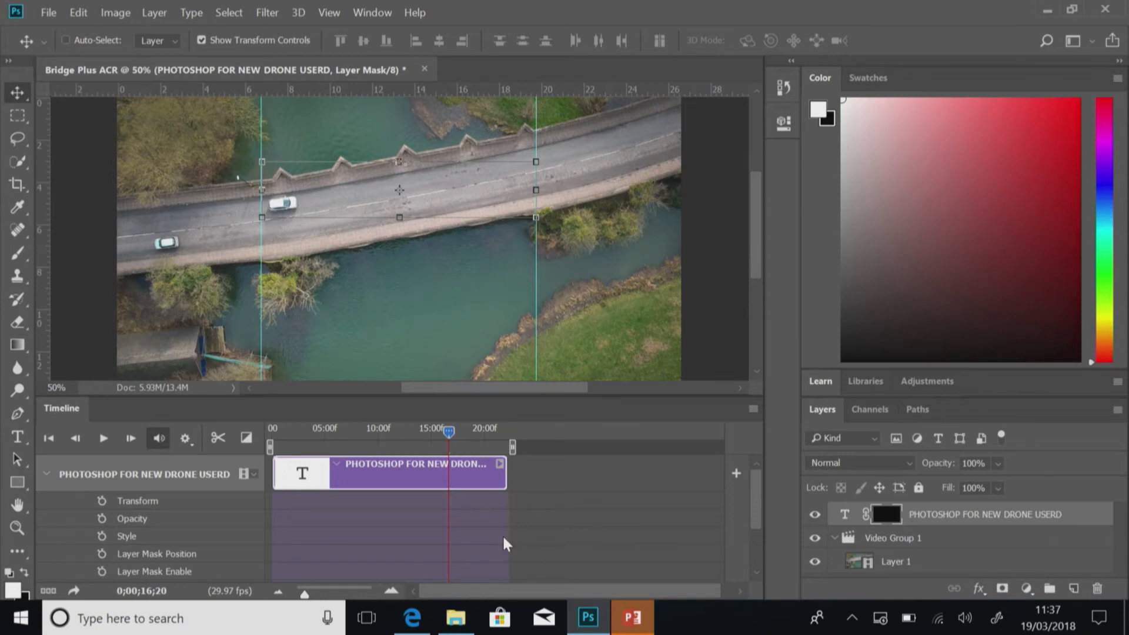
left_click(866, 516)
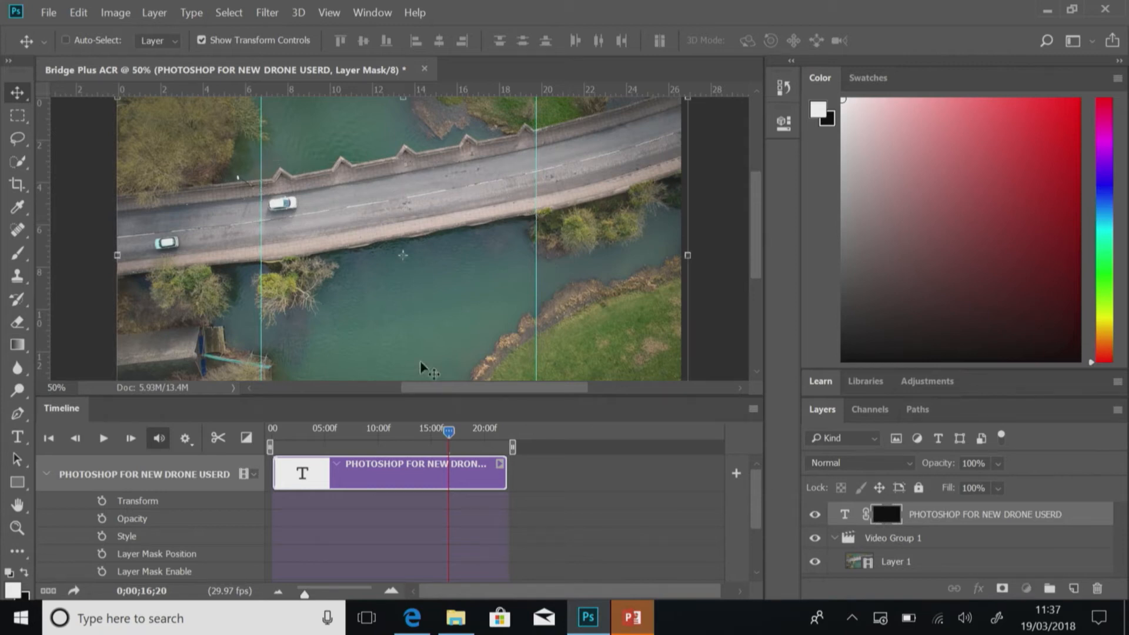
left_click_drag(194, 335, 337, 299)
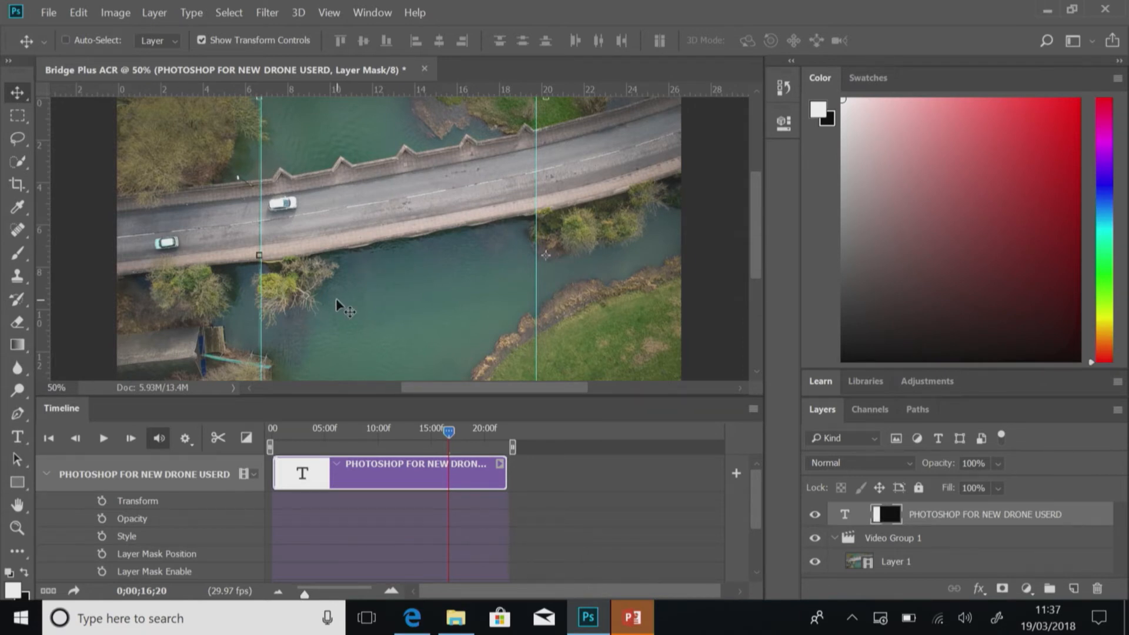
Restart the title's Layer Mask Position animation so its first keyframe is at 0;00;01;14 instead of 0;00;16;20.
left_click(101, 553)
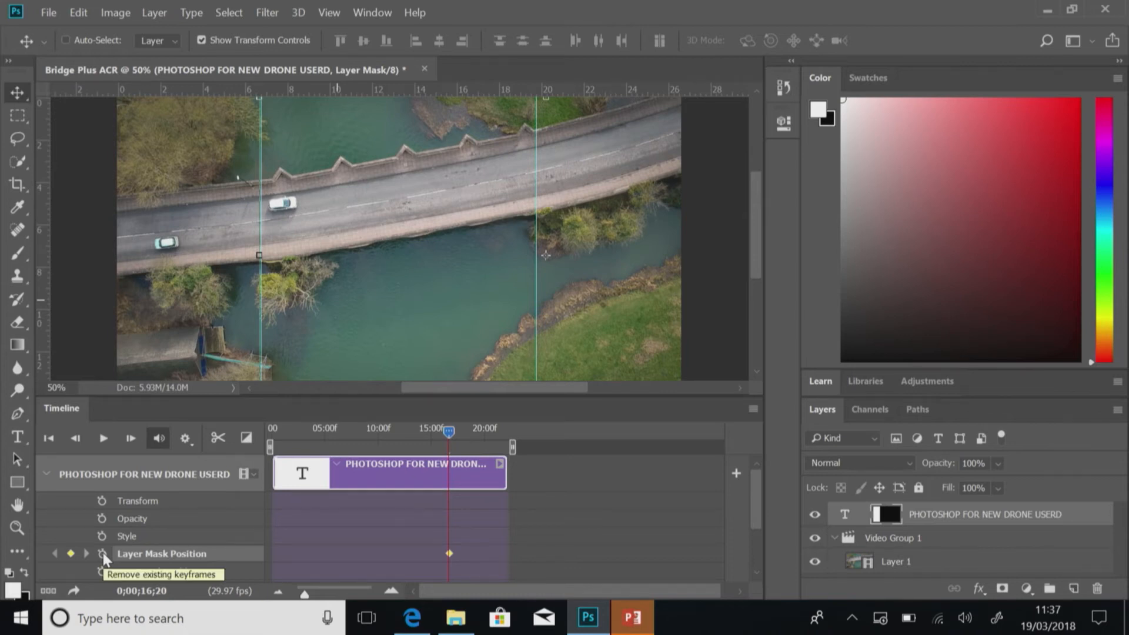
left_click_drag(450, 432, 285, 418)
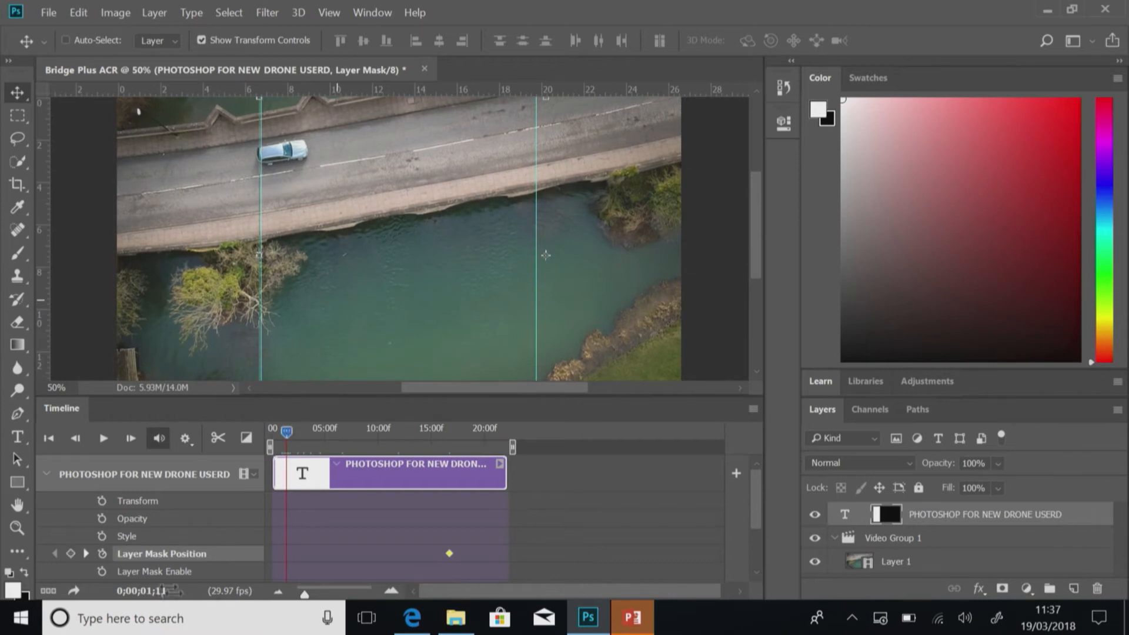
left_click(104, 552)
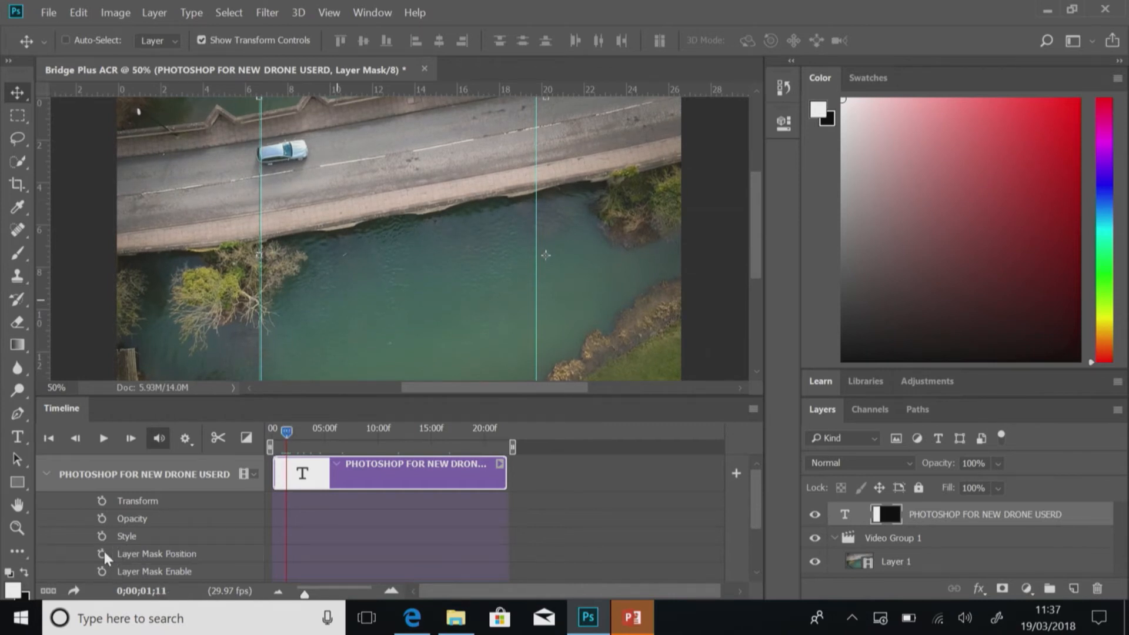
left_click(132, 440)
left_click(132, 440)
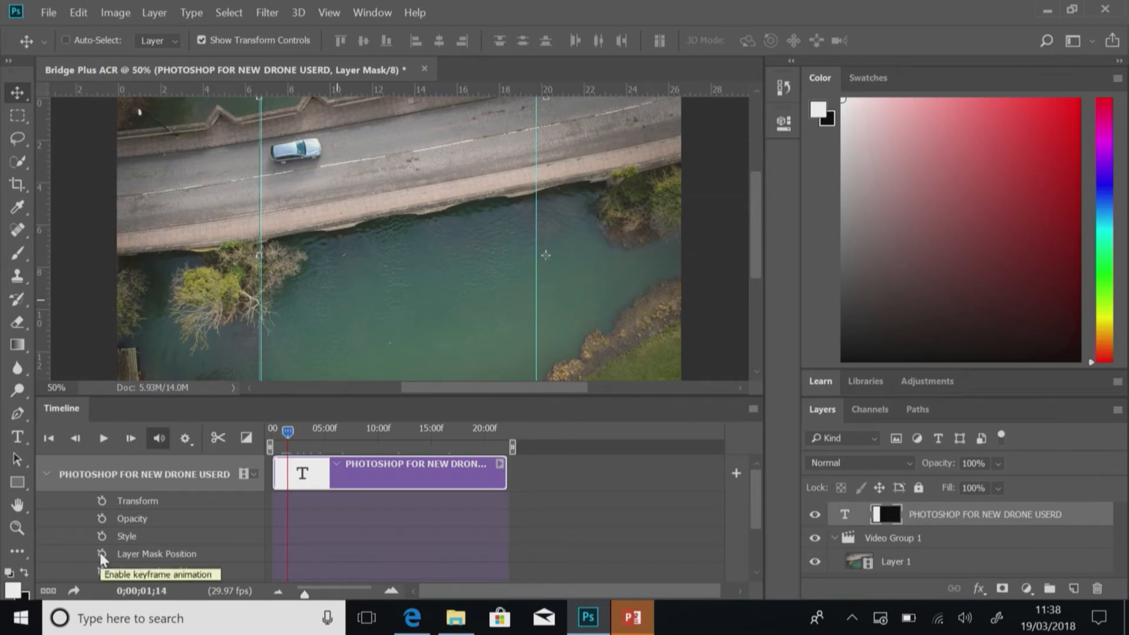
left_click(101, 554)
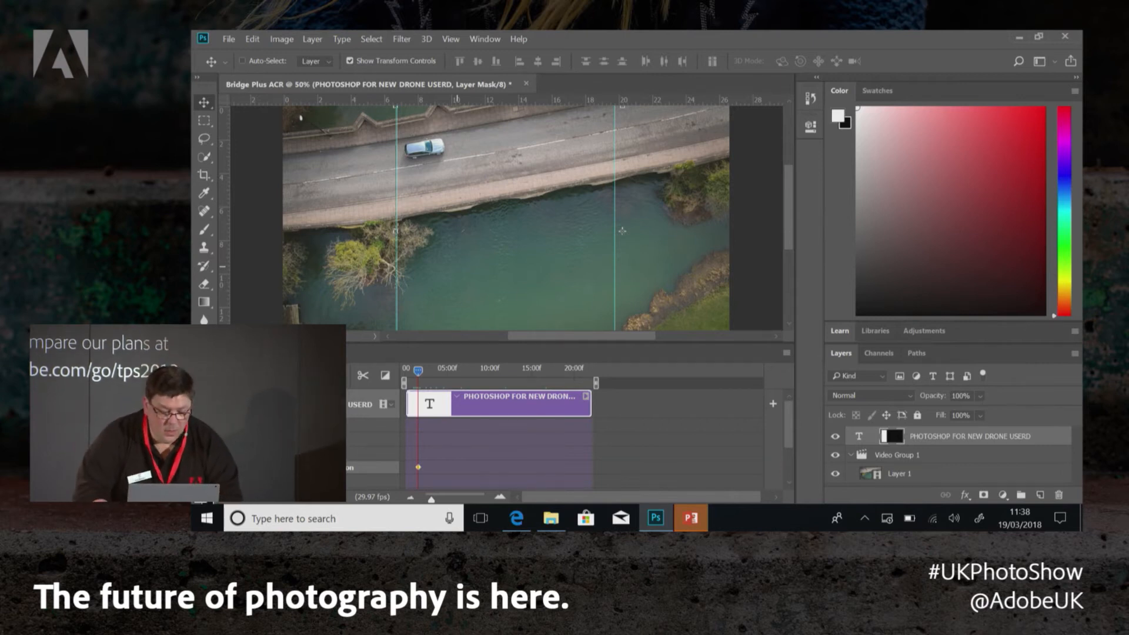
At 0;00;03;18, move the title's mask over to the right guide so the whole text is revealed.
left_click(438, 372)
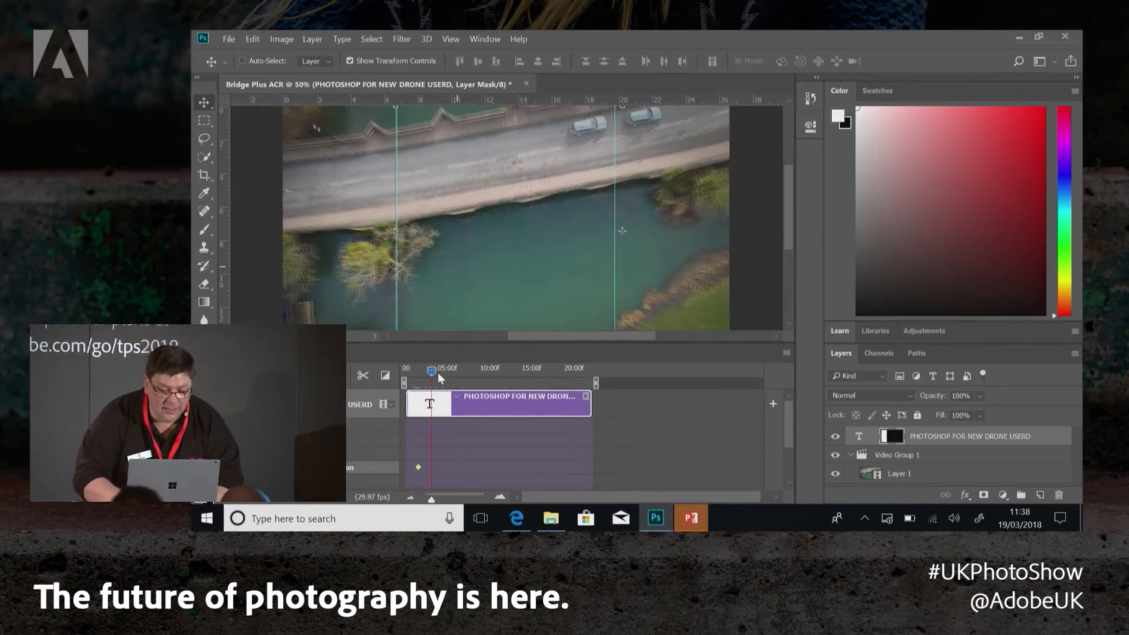
left_click_drag(437, 373, 436, 373)
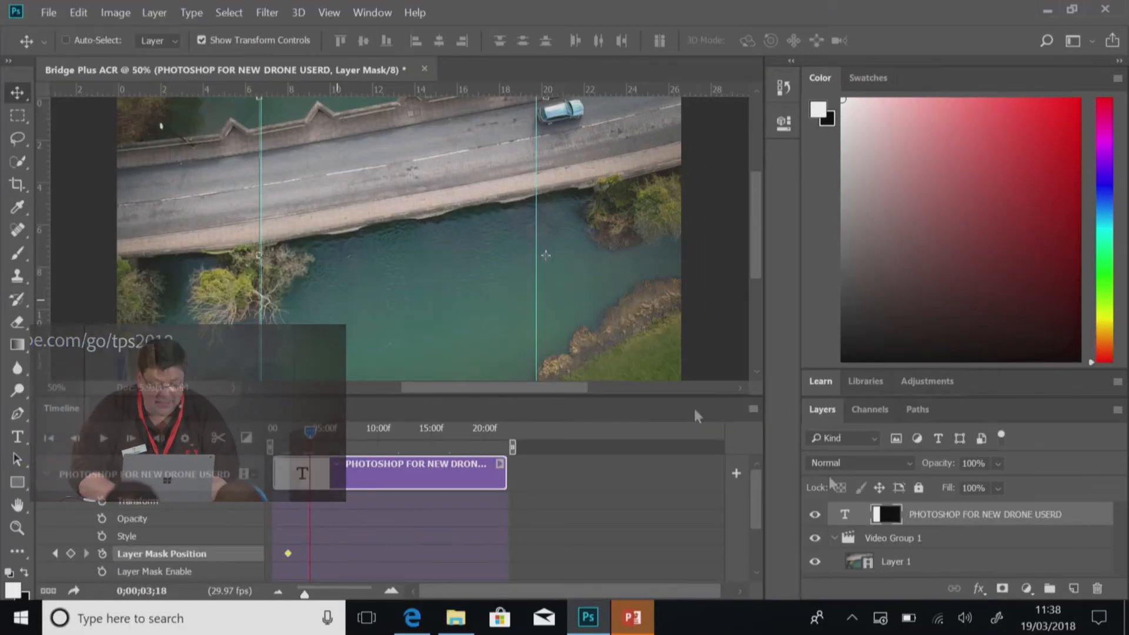
left_click_drag(322, 254, 589, 248)
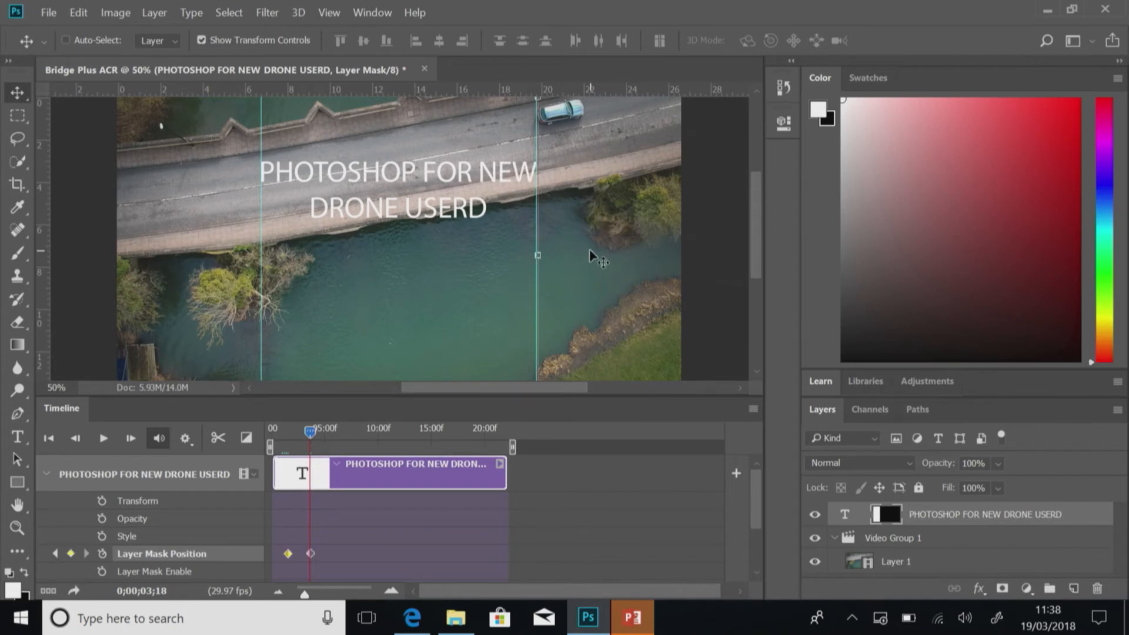
Play the title reveal from near the start of the timeline and stop it before the 10-second mark.
left_click(275, 428)
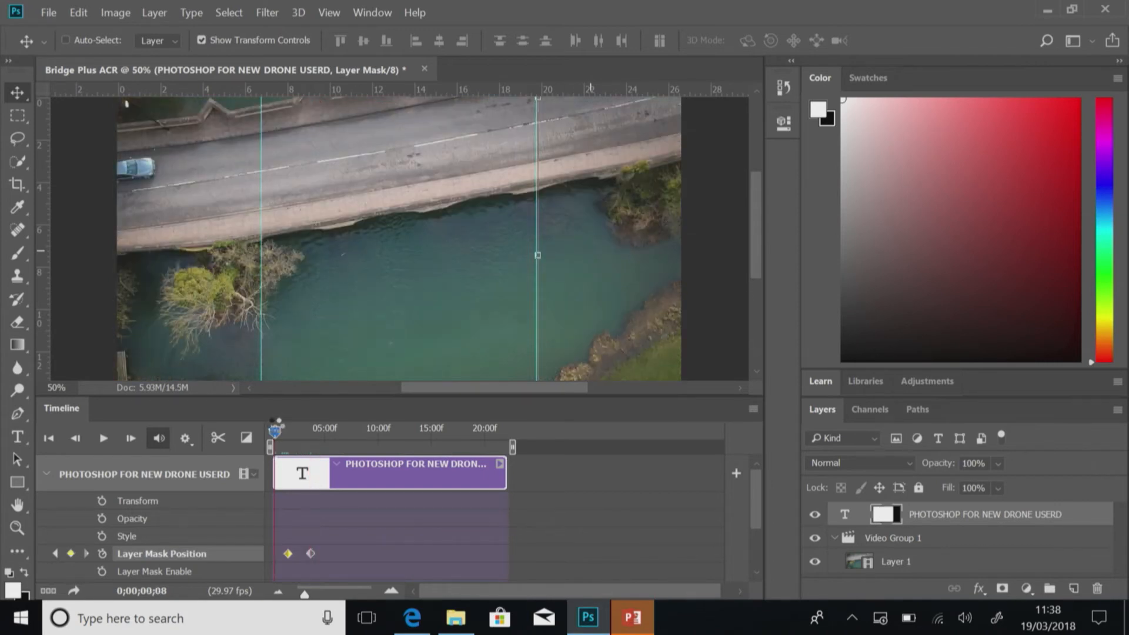
left_click(102, 437)
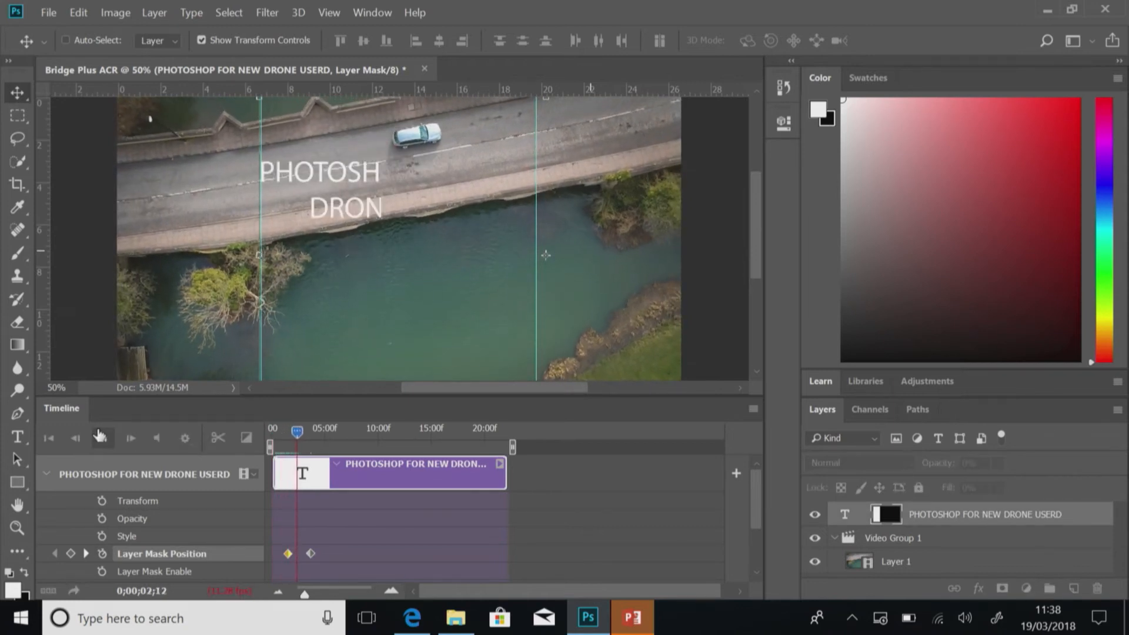
left_click(102, 438)
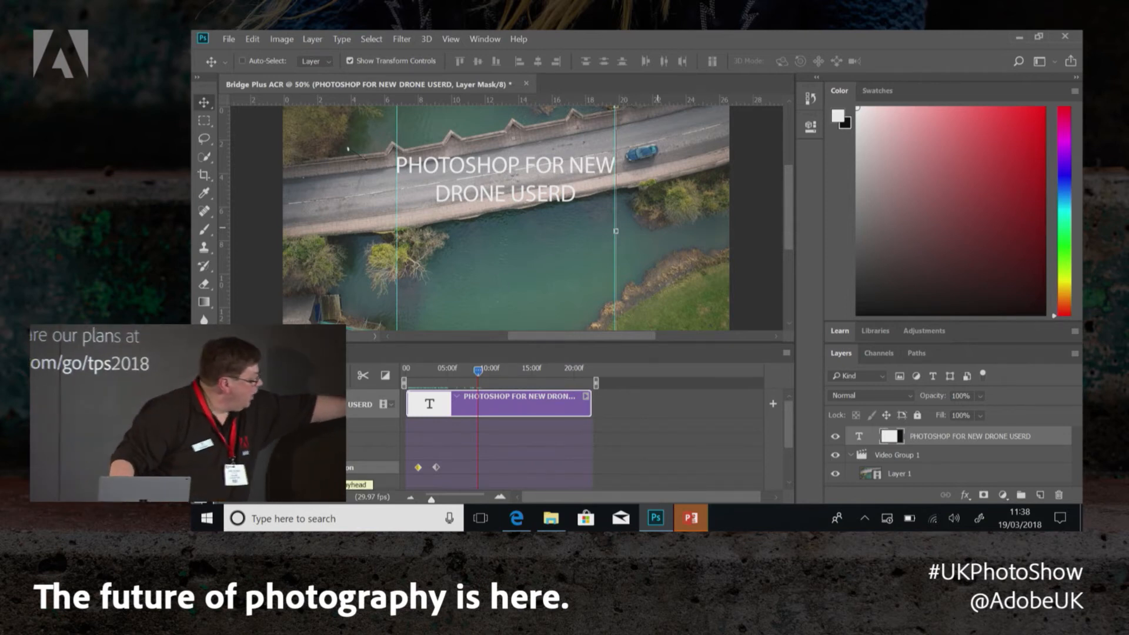
Add a Layer Mask Position keyframe at the playhead to hold the title, and at 0;00;11;13 move the mask back to the left guide to hide it.
left_click(250, 468)
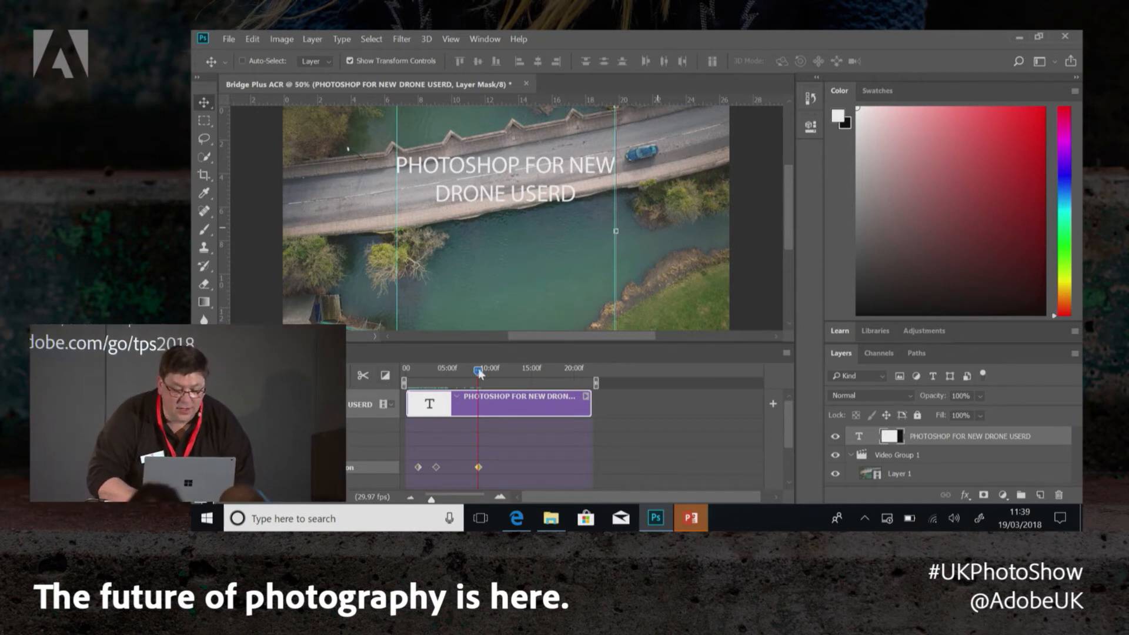
left_click_drag(490, 370, 502, 369)
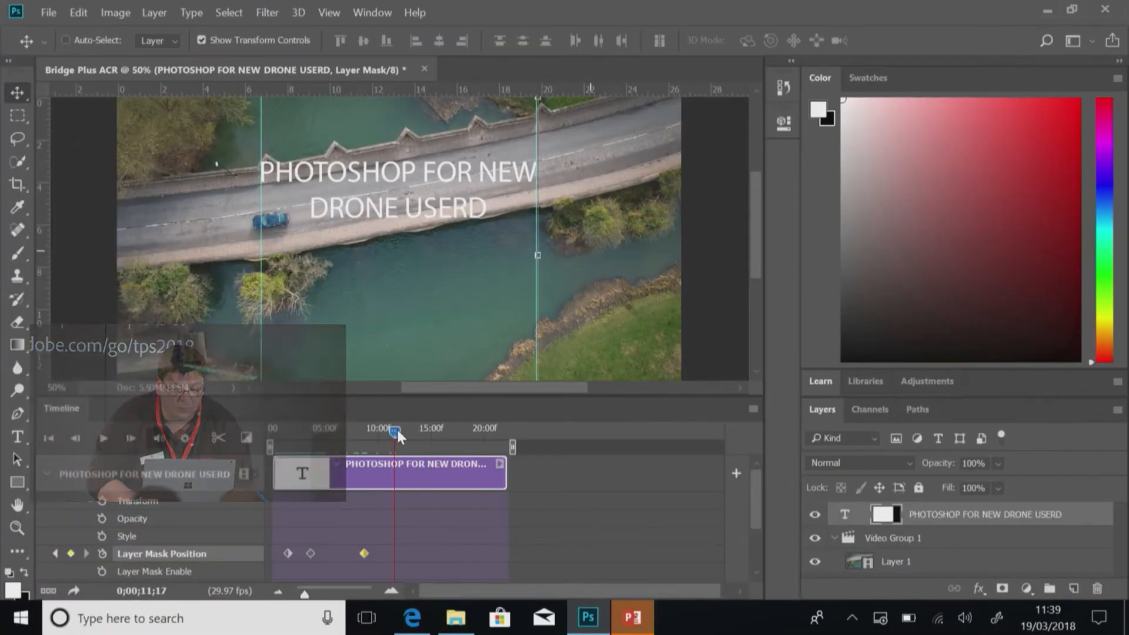
left_click_drag(397, 429, 394, 428)
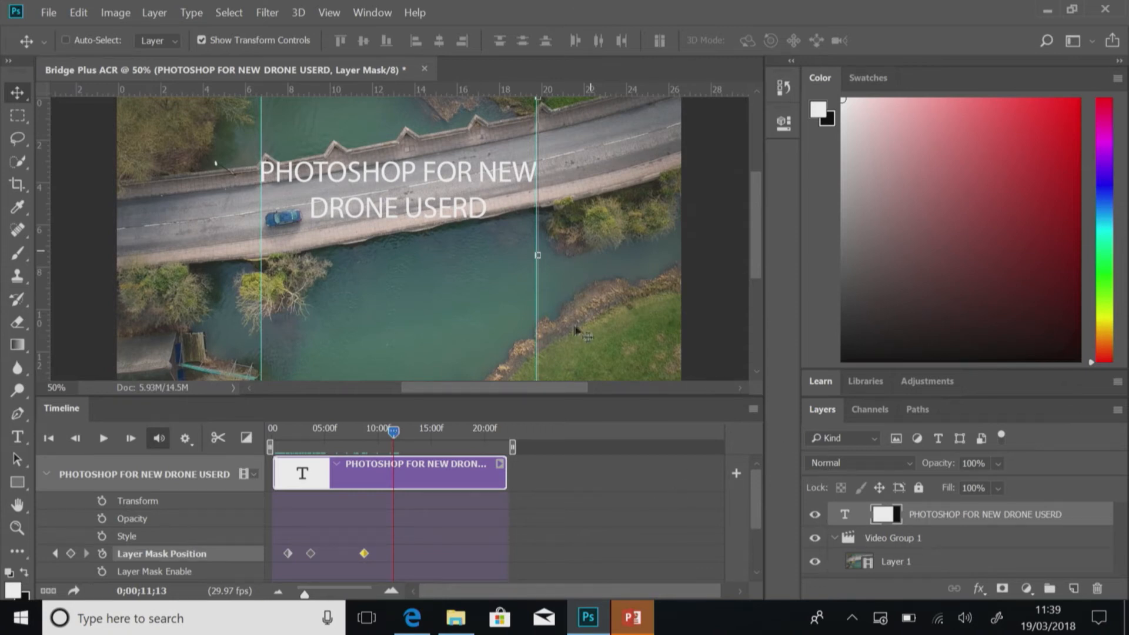
left_click_drag(571, 312, 320, 296)
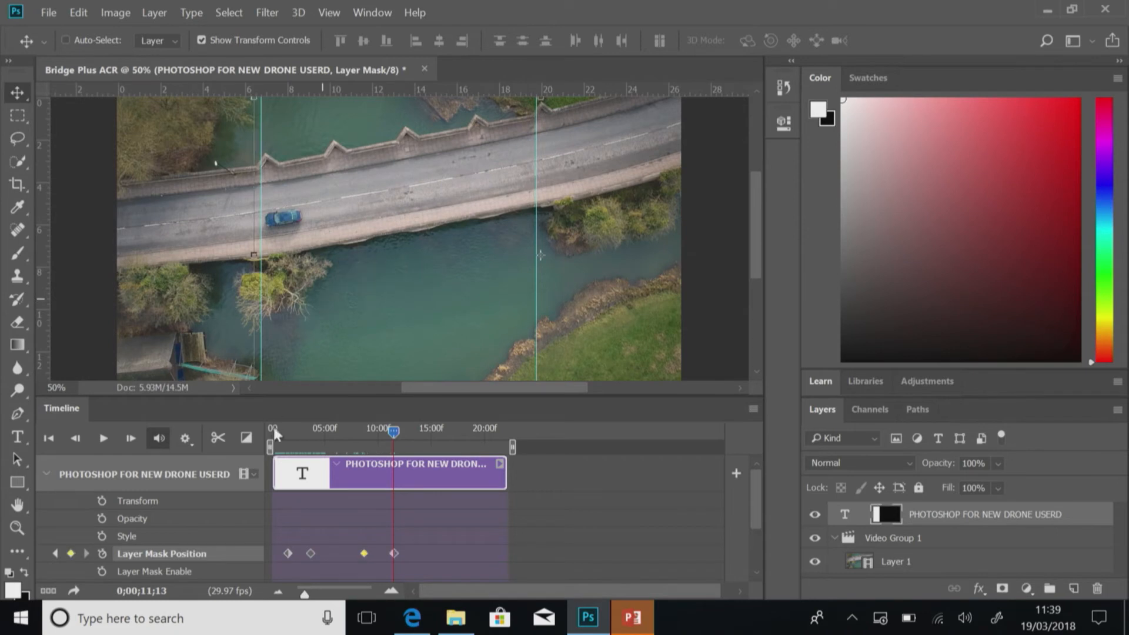
Play the footage from 0;00;00;00 to check the title's reveal and disappearance.
left_click(274, 428)
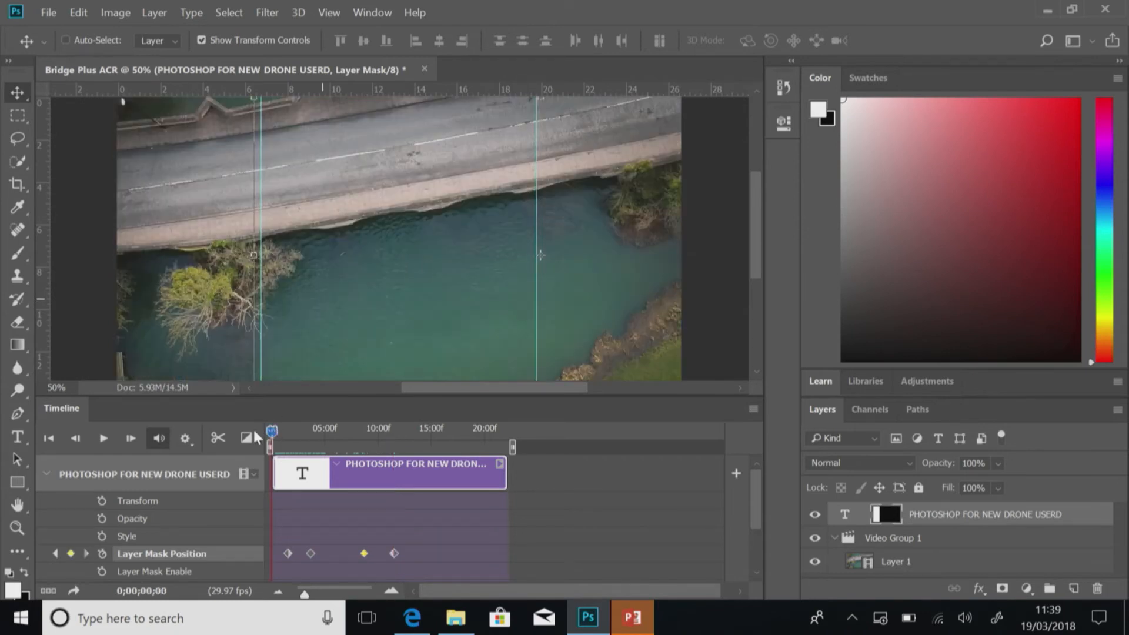
left_click(103, 438)
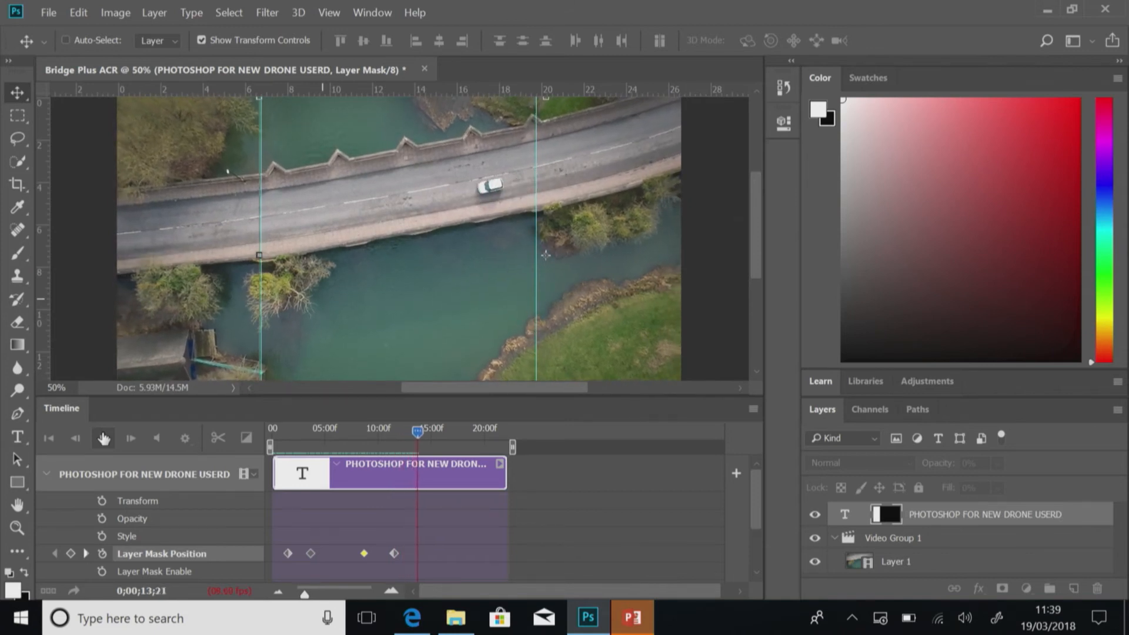
Close the Bridge Plus ACR document without saving, open WIP_Text_added.psd from File Explorer and get past the missing fonts dialog.
left_click(424, 69)
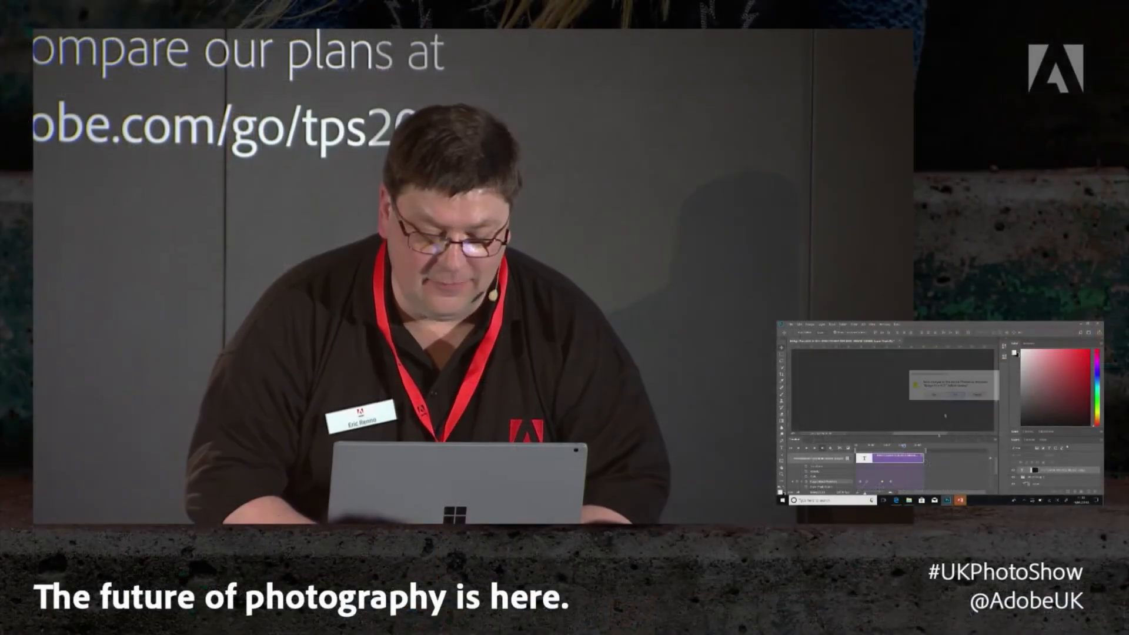
left_click(616, 255)
left_click(908, 500)
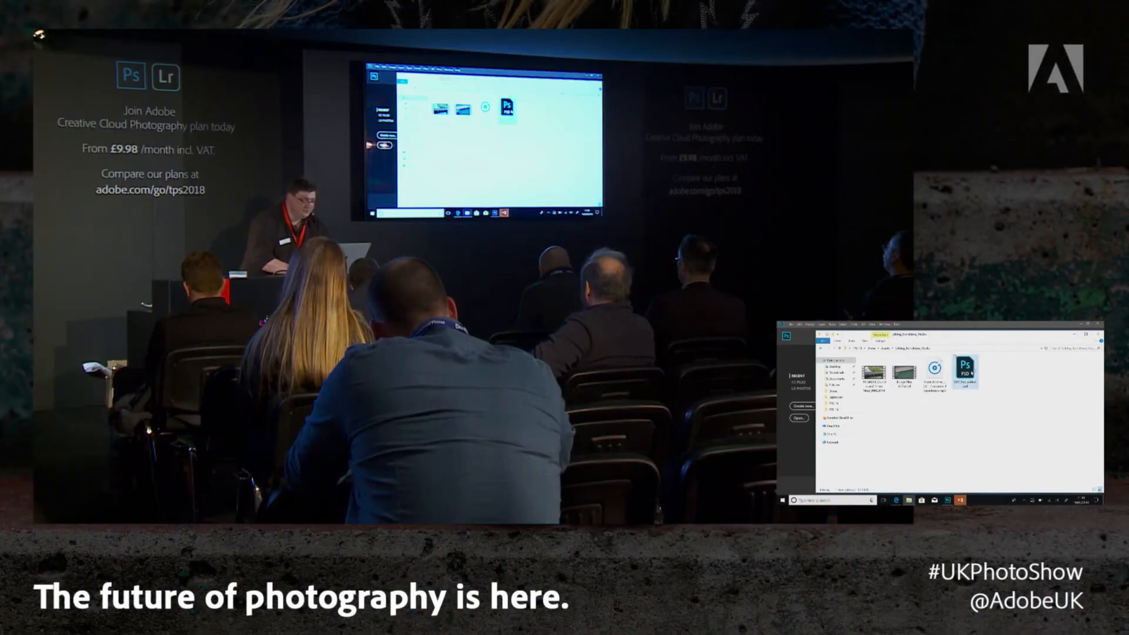
double_click(971, 372)
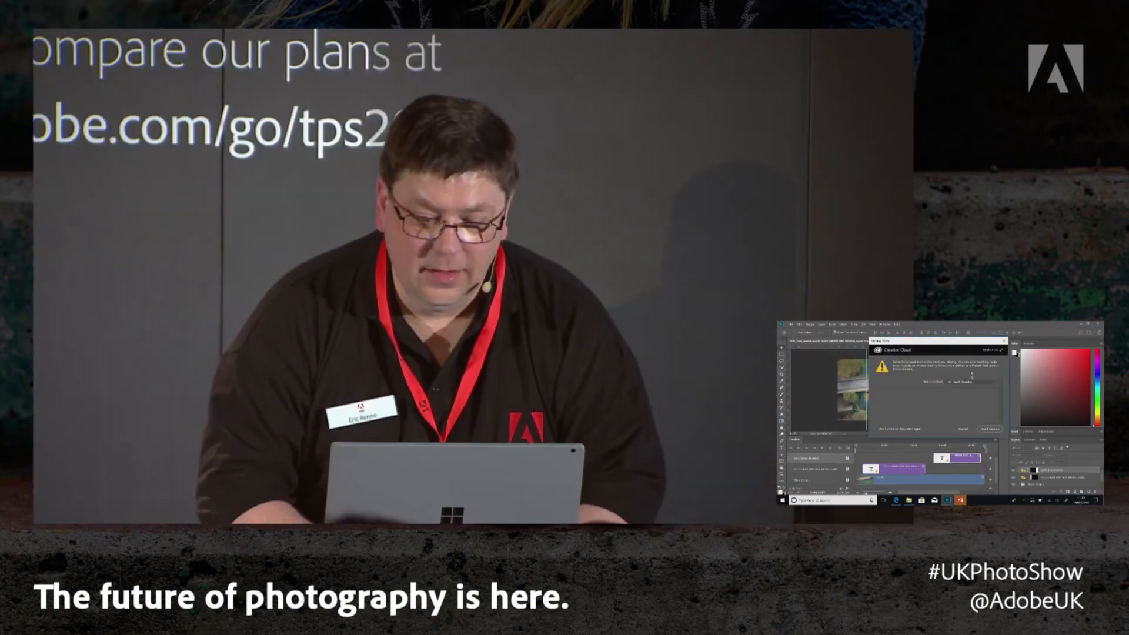
left_click(990, 428)
Play the prepared two-title version from near the start of the timeline and stop at 0;00;21;10.
left_click_drag(985, 447, 851, 446)
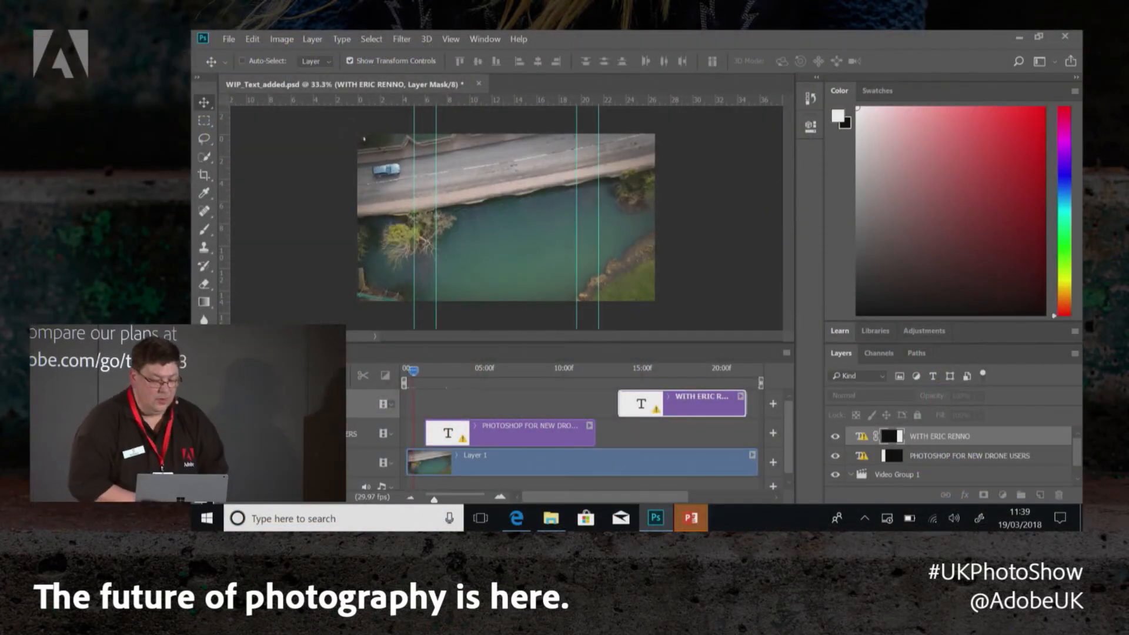
key("space")
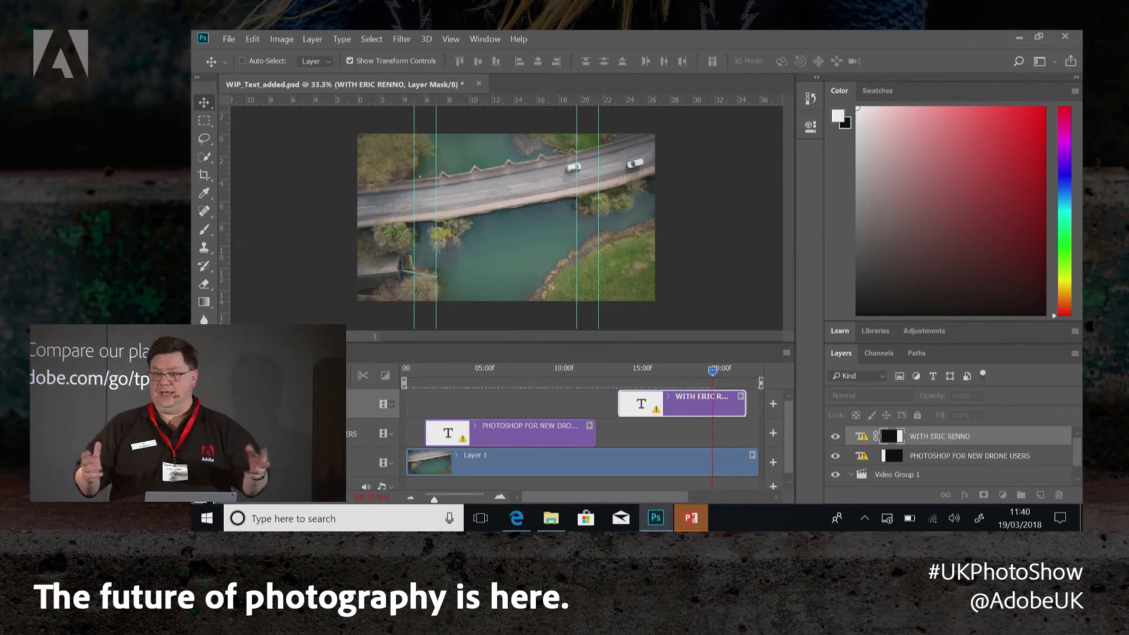
key("space")
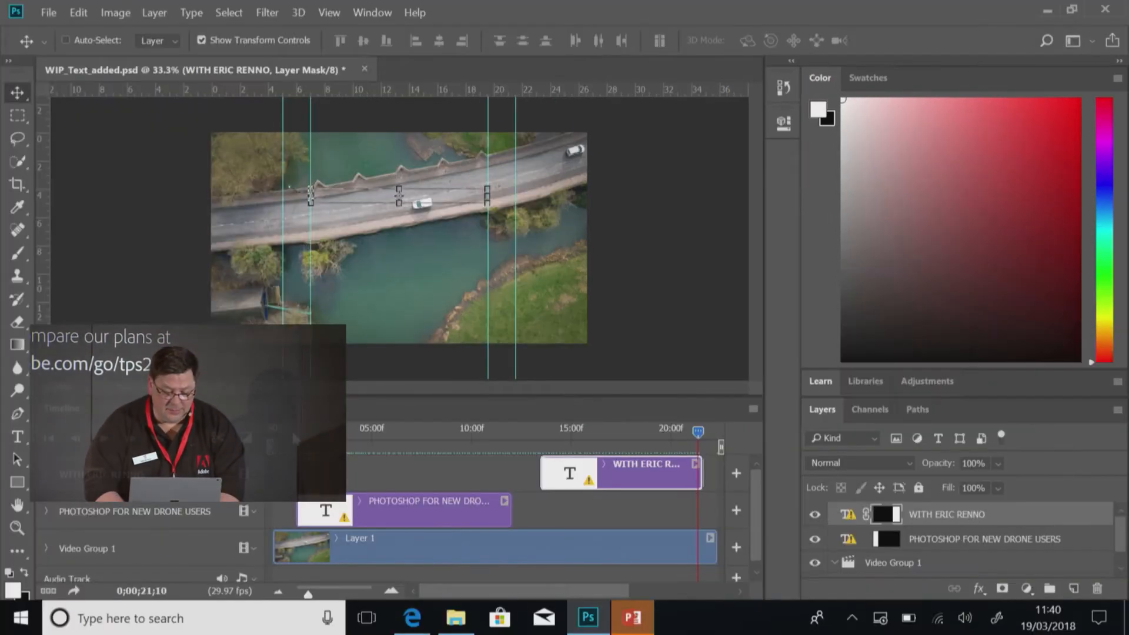
Return the playhead to 0;00;00;00 and start adding an audio file to the Audio Track.
left_click(420, 370)
left_click_drag(288, 434, 256, 426)
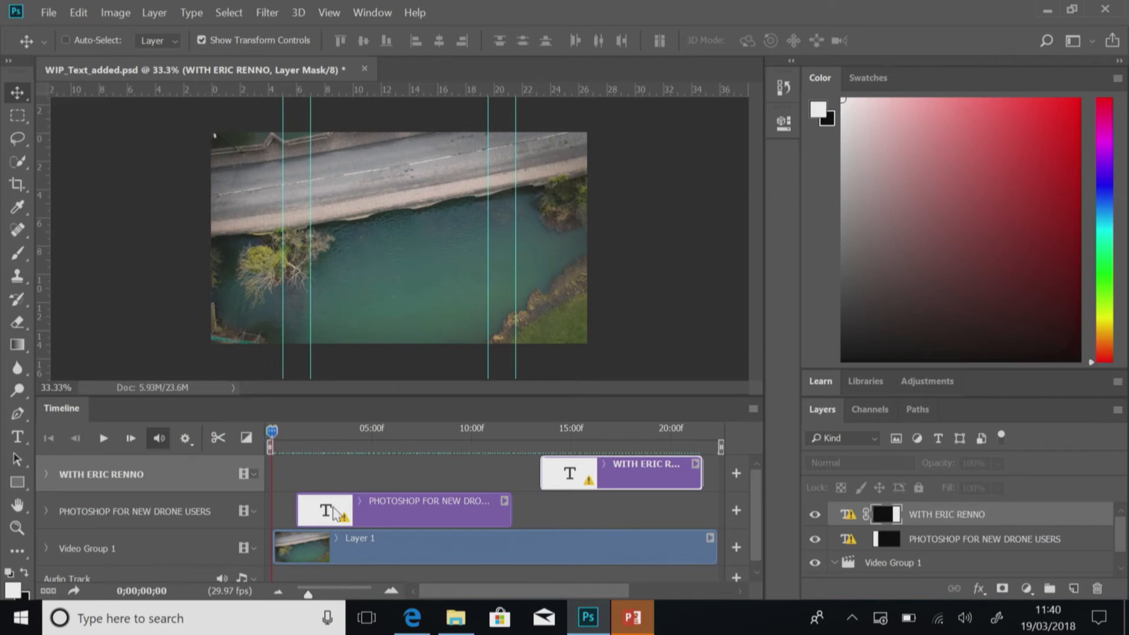
scroll(334, 512, "down", 1)
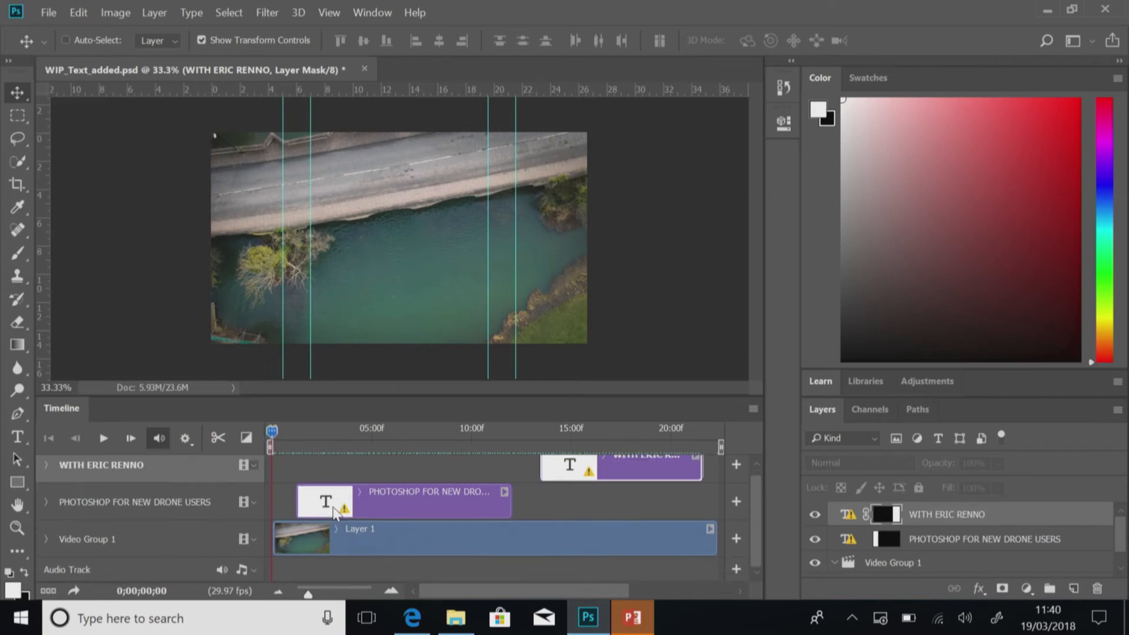
left_click(242, 569)
left_click(322, 468)
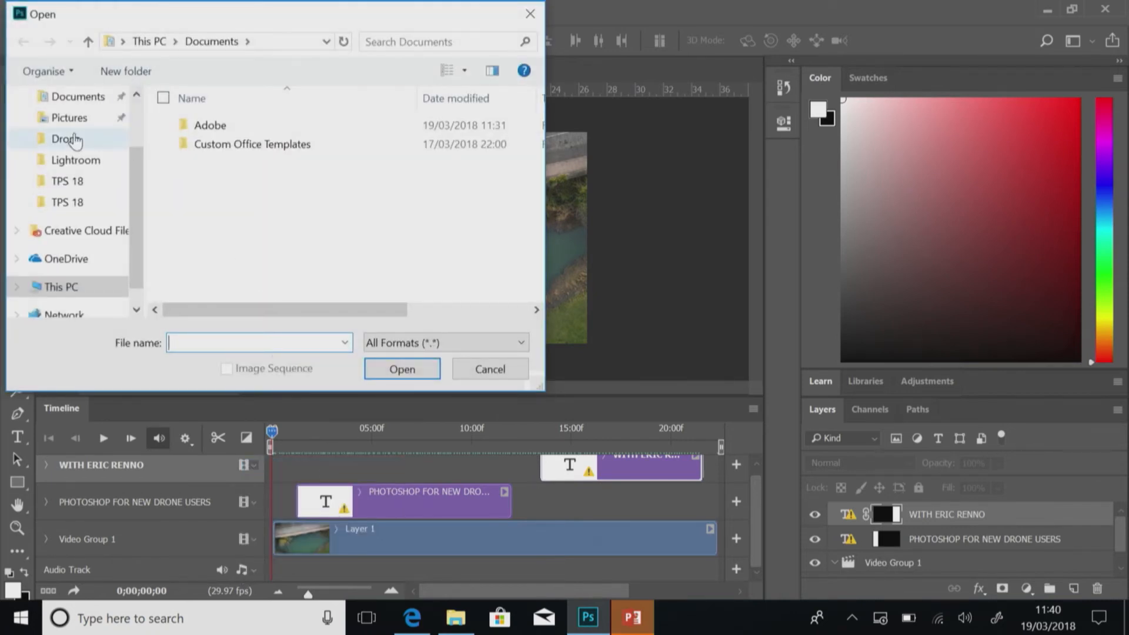
Add the Corporate Presentation MP3 from the Desktop's TPS 18 > Drone > Assets > Editing_Transitions_Masks folder as the soundtrack.
left_click(73, 183)
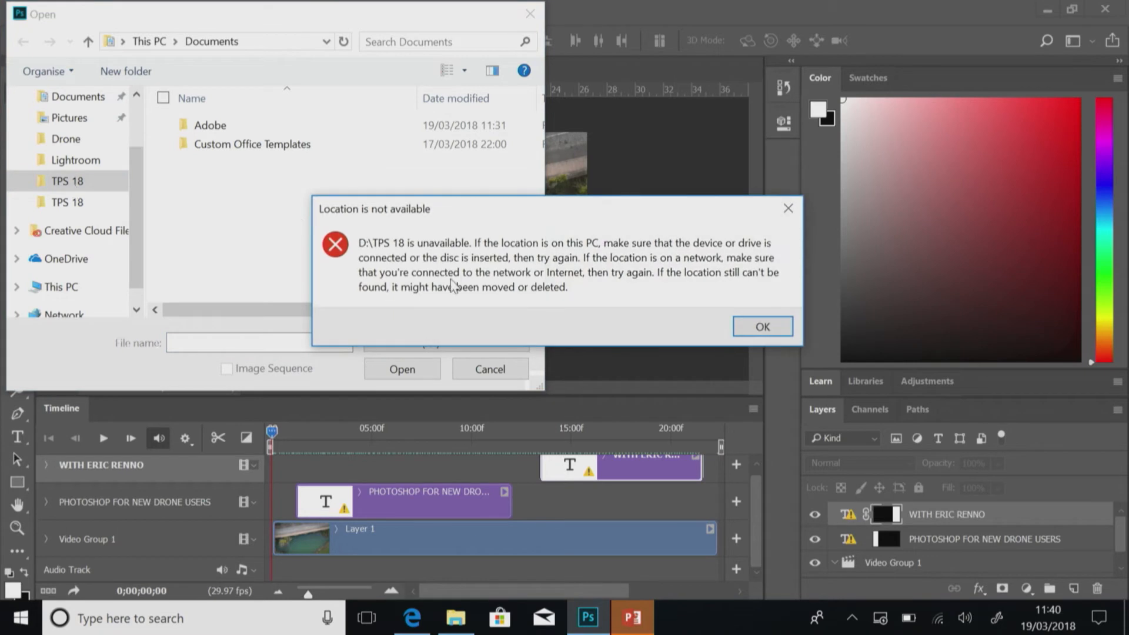
left_click(758, 328)
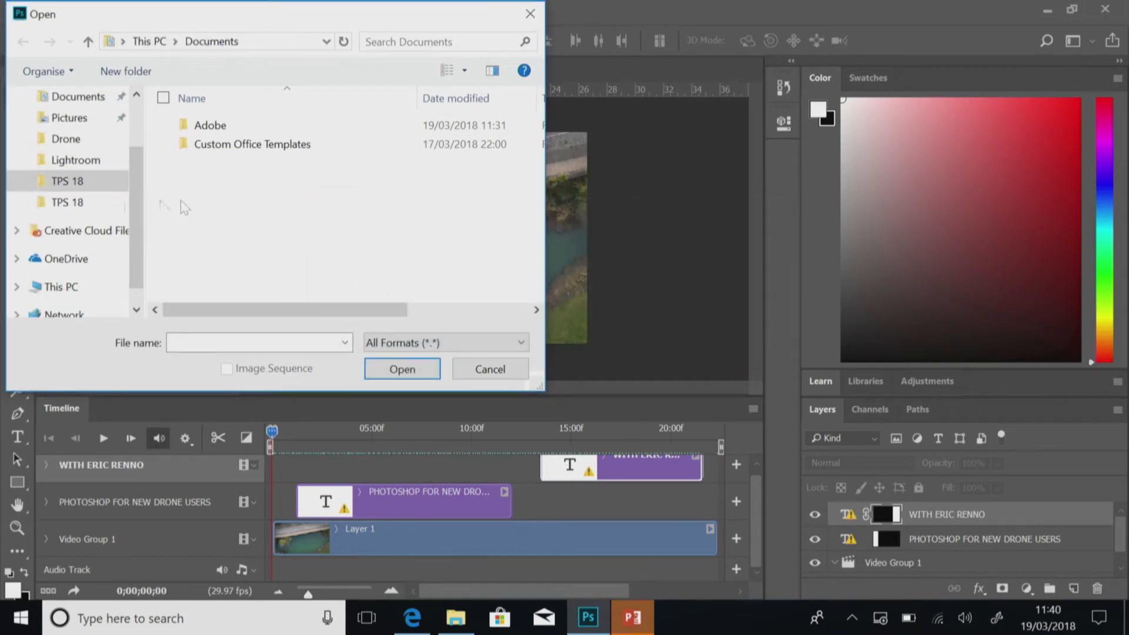
left_click(63, 202)
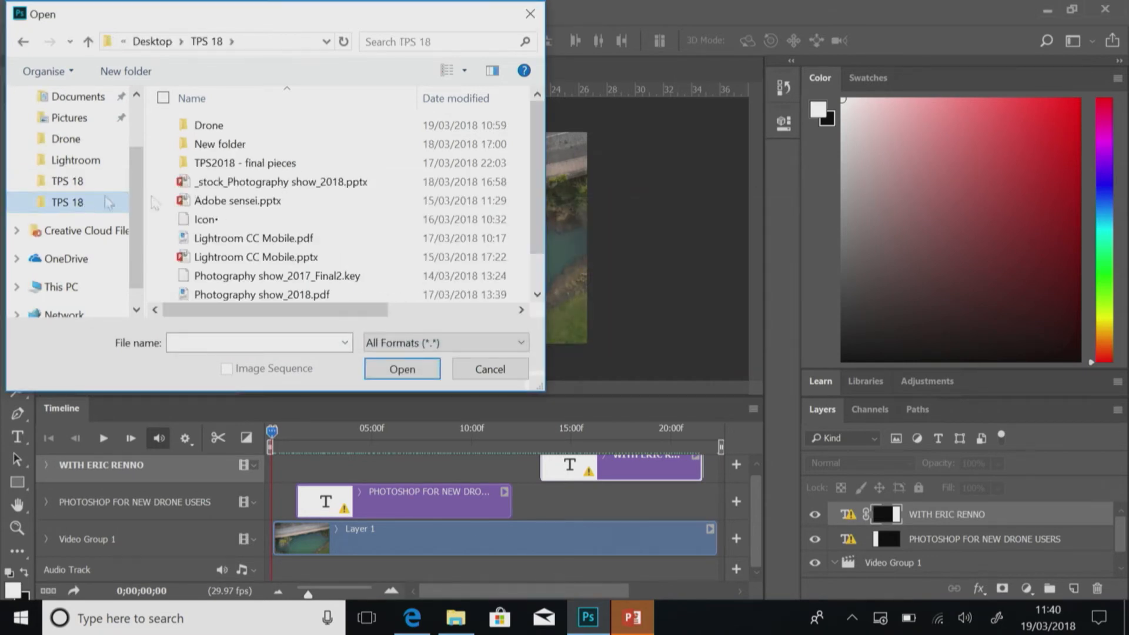
double_click(239, 128)
double_click(232, 129)
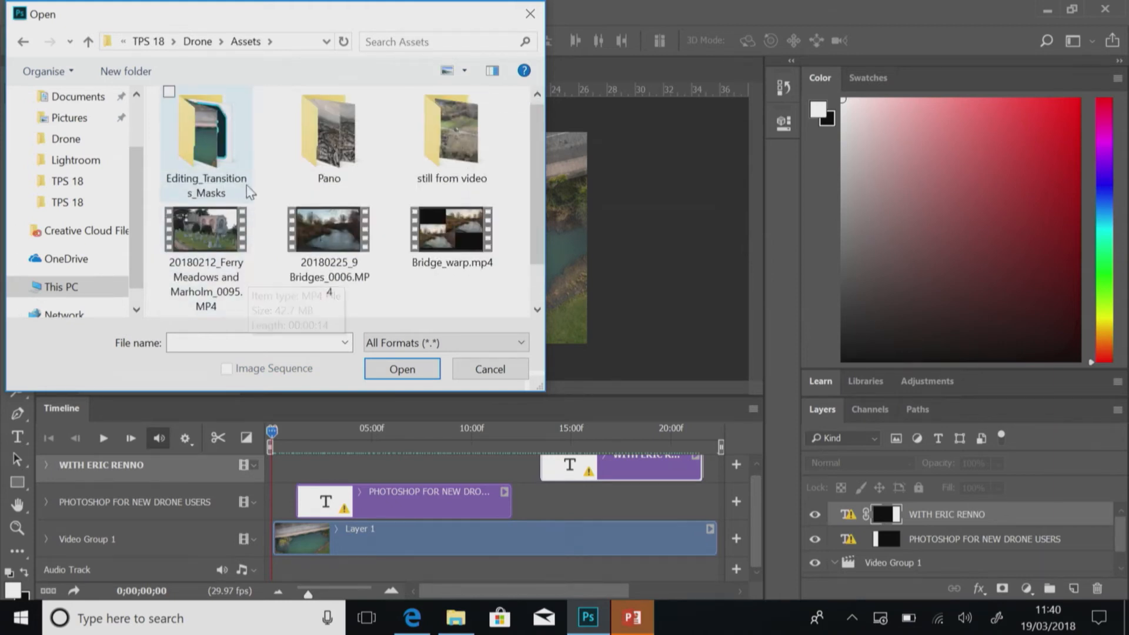
double_click(199, 139)
left_click(396, 166)
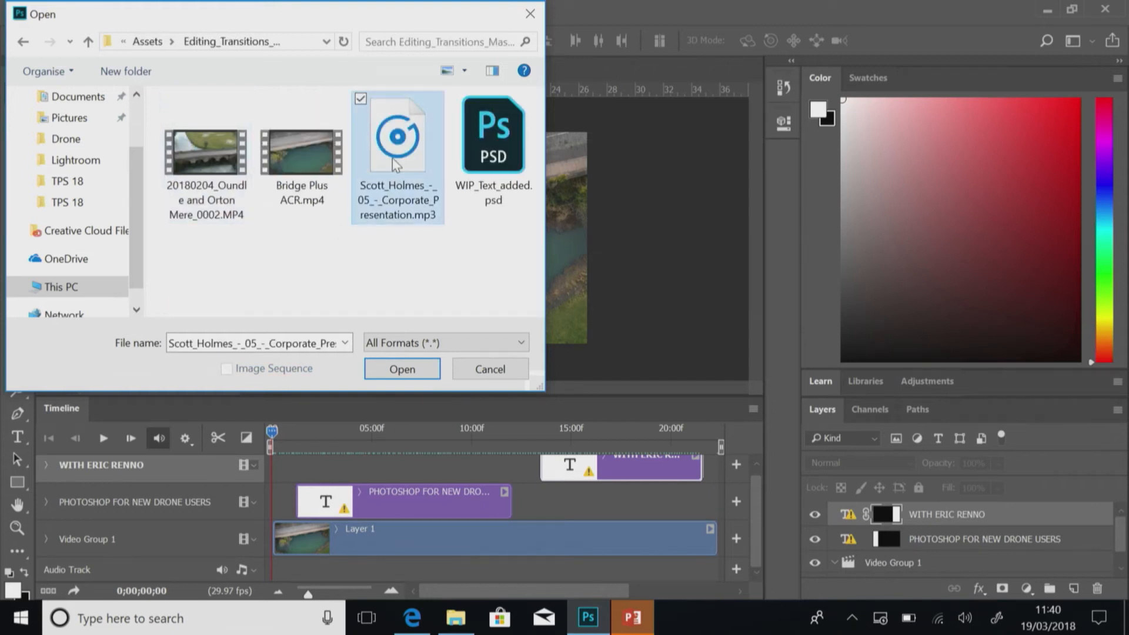
left_click(403, 369)
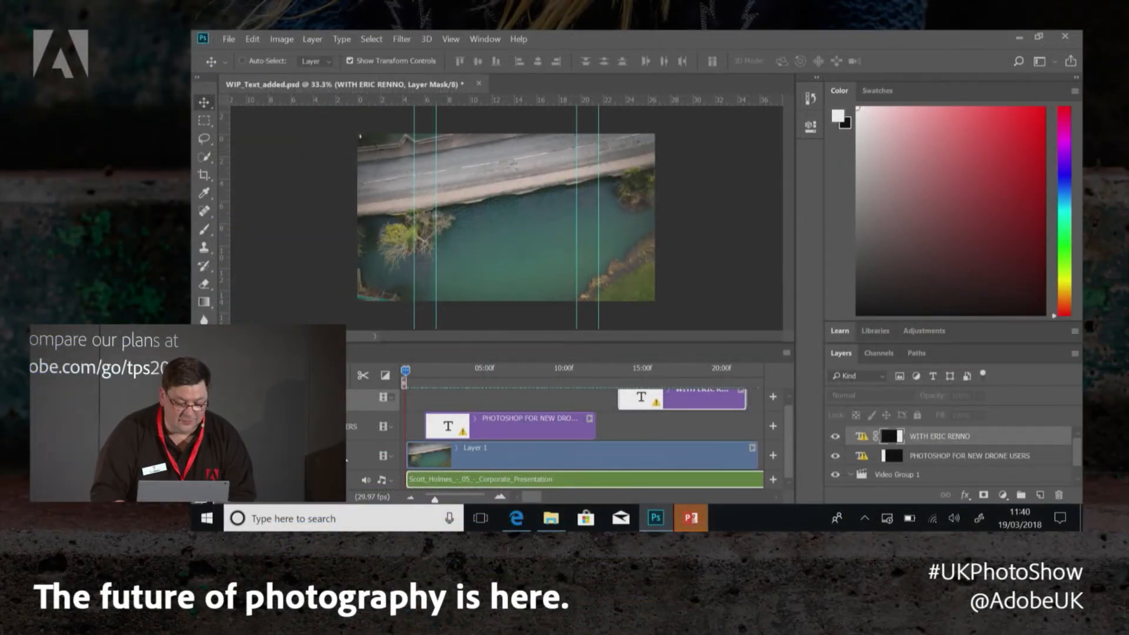
Play the titled footage with its soundtrack, then examine the music clip's volume and fade options without changing them.
key("space")
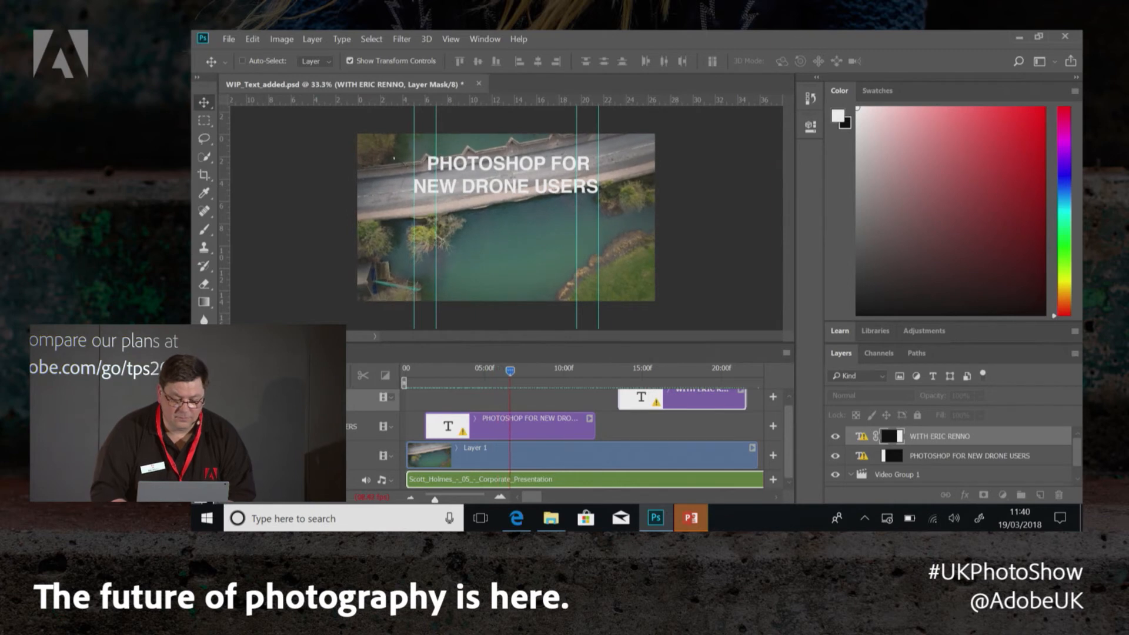
right_click(558, 481)
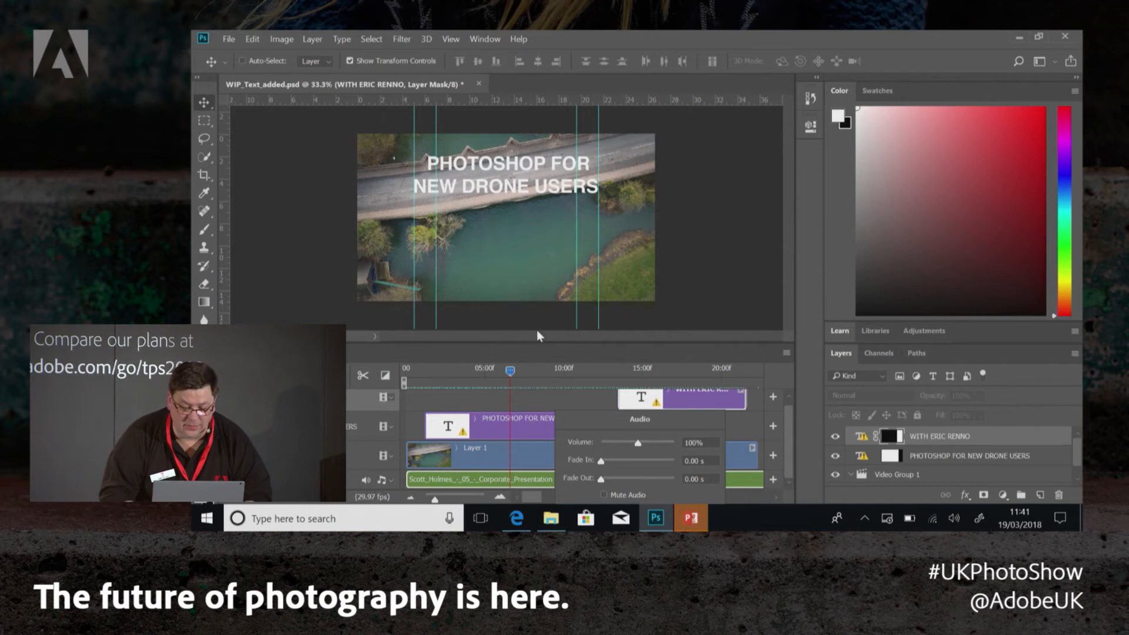
left_click(665, 312)
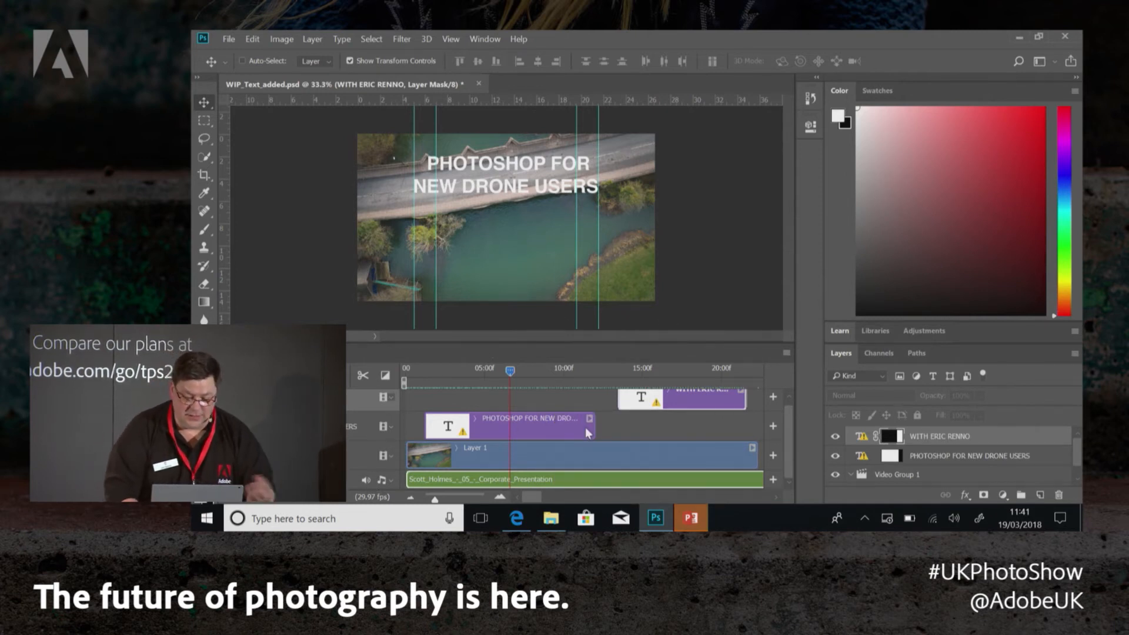
key("alt+Tab")
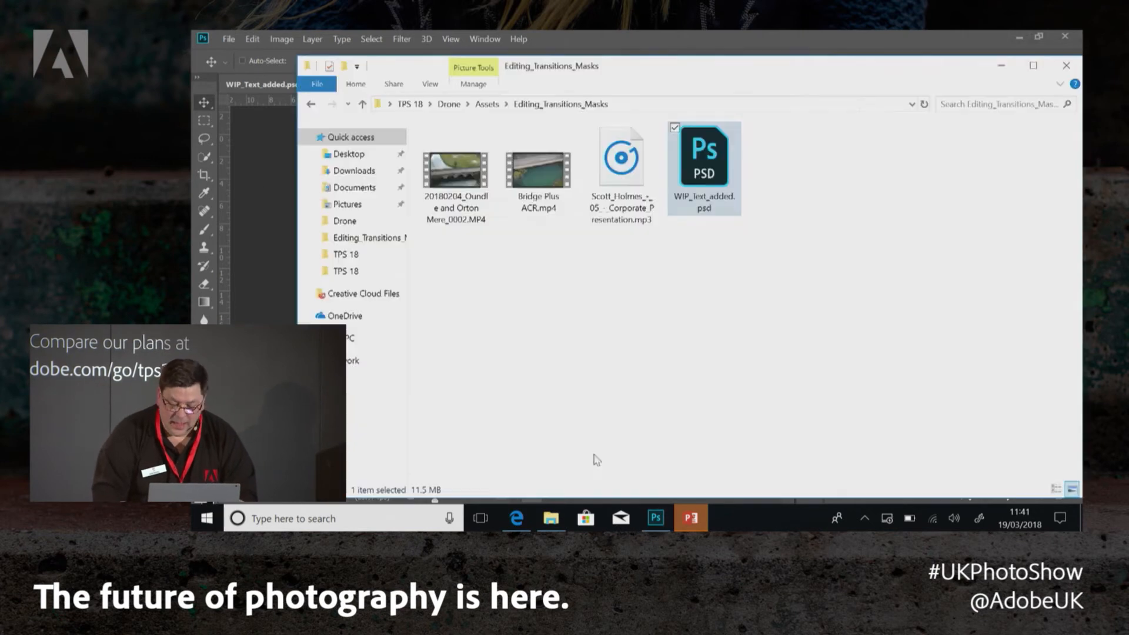
key("alt+Tab")
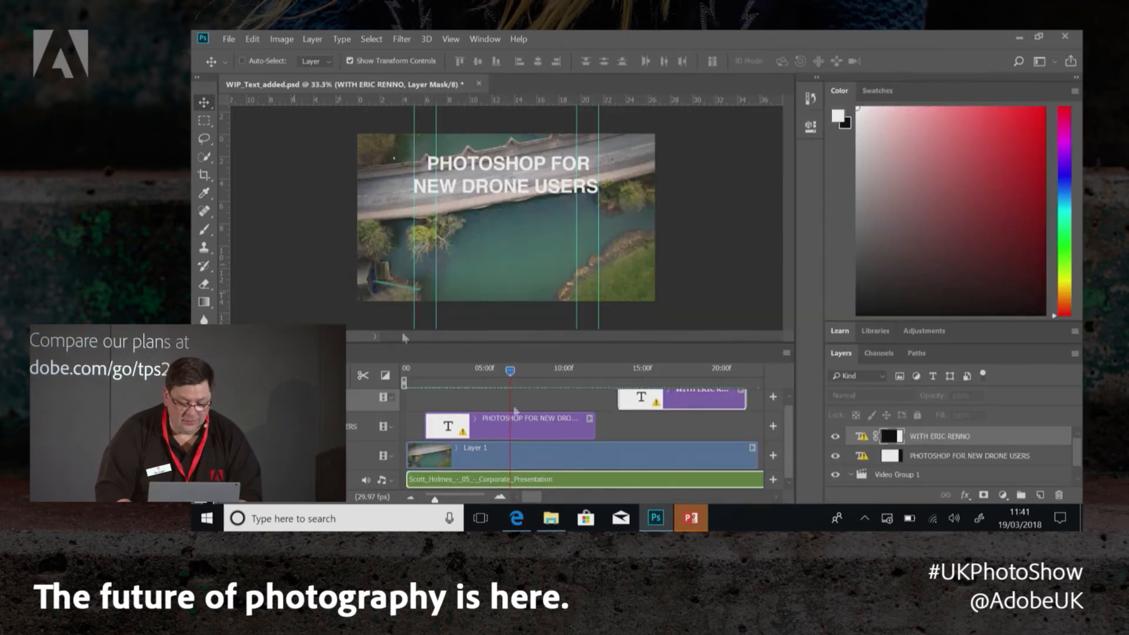
Split the Layer 1 video clip at 0;00;06;19 and trim away the opening part of the second piece.
left_click(550, 451)
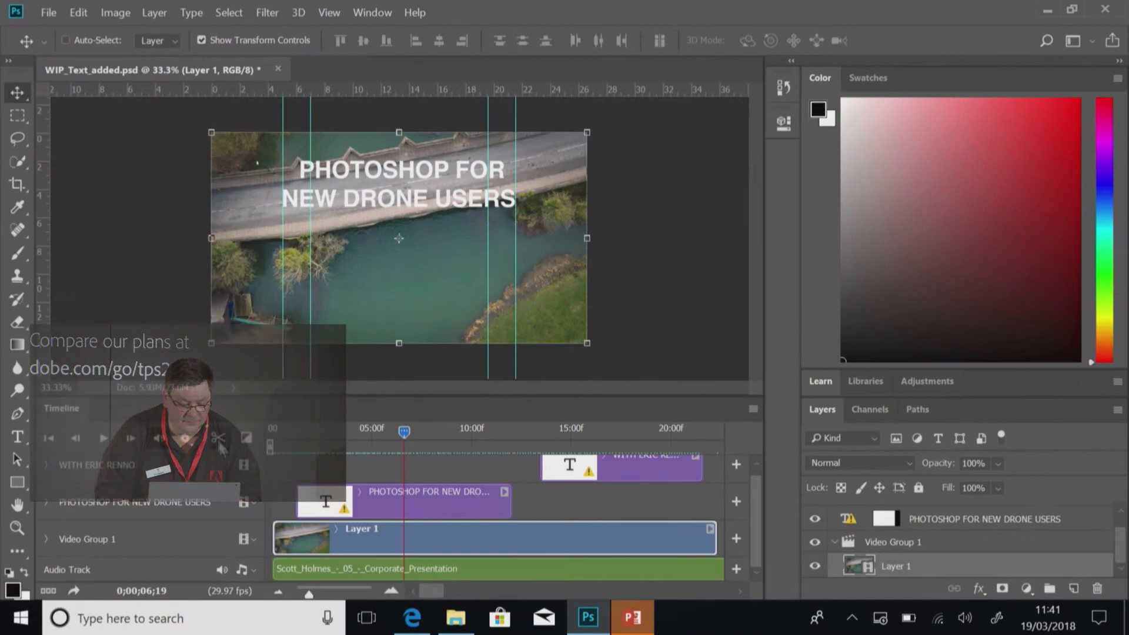
left_click(218, 438)
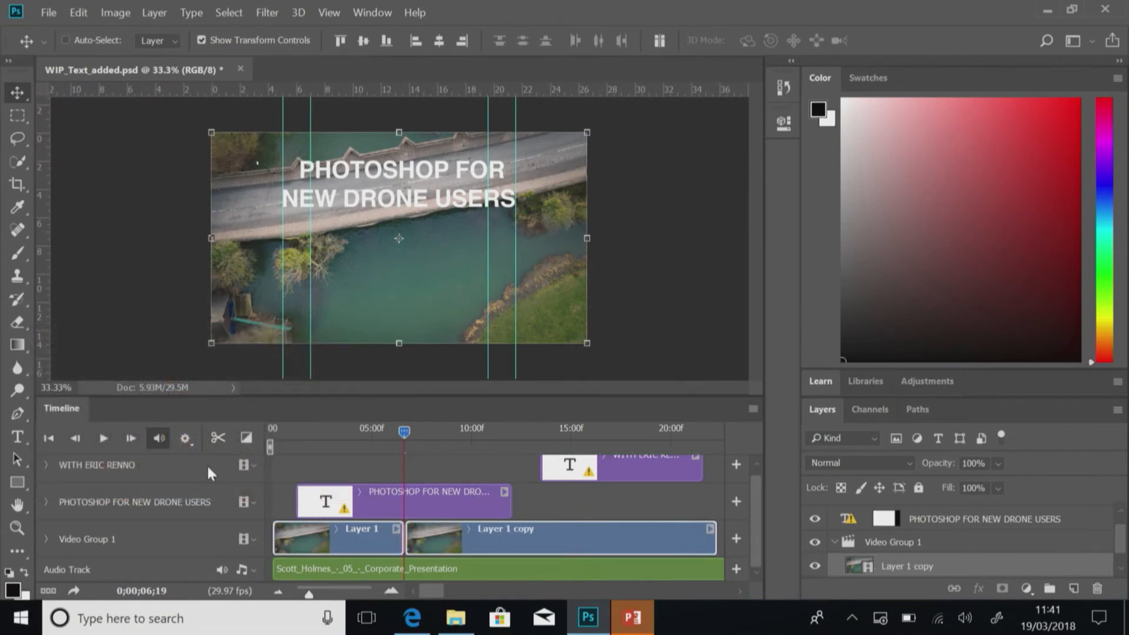
left_click(247, 439)
left_click_drag(404, 531, 530, 535)
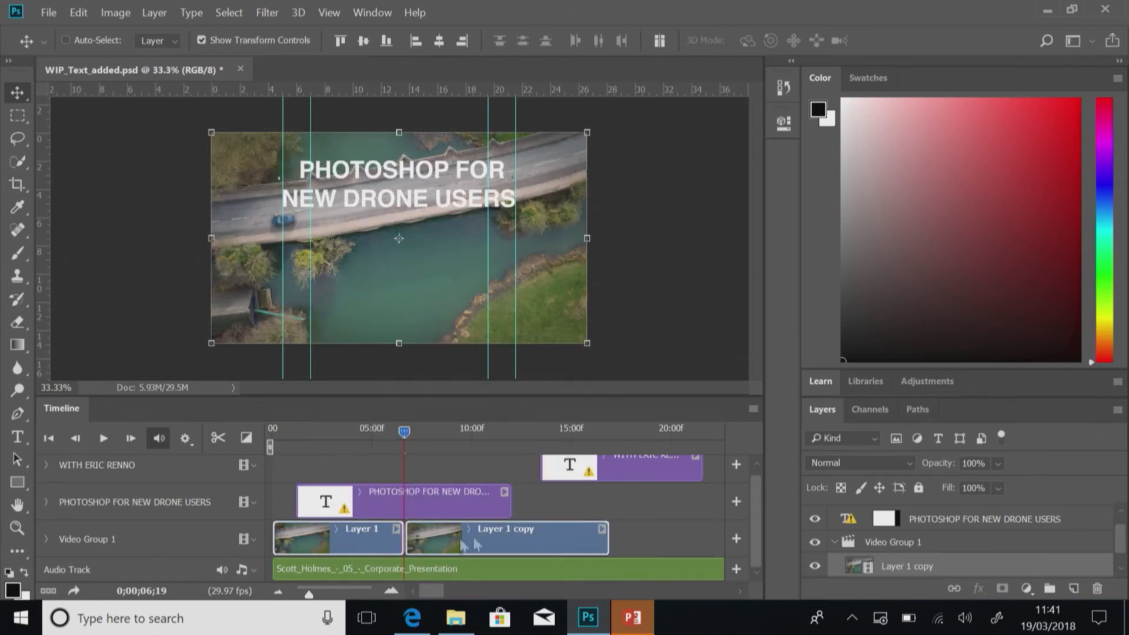
Apply a 1 s Cross Fade transition at the cut between the two video clips.
left_click(247, 437)
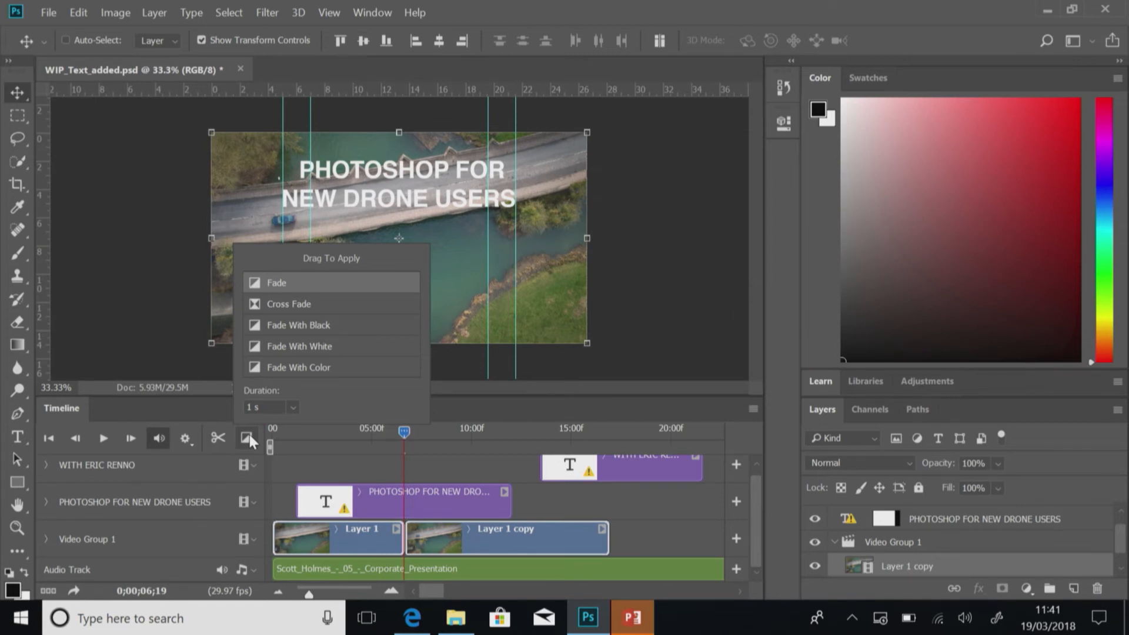
left_click_drag(295, 307, 322, 391)
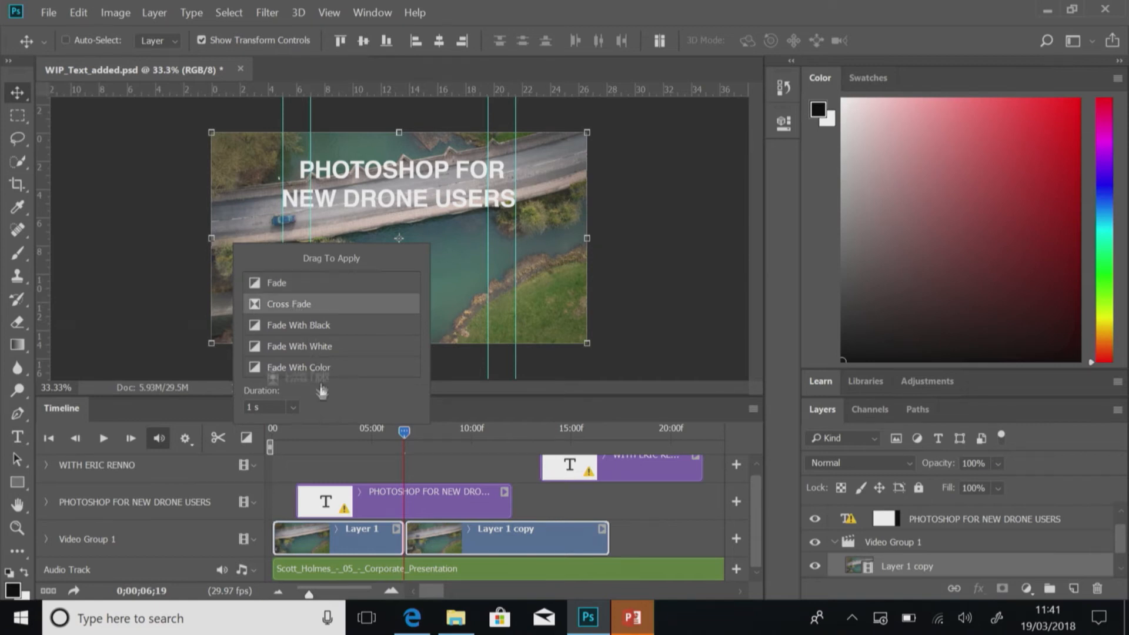
left_click_drag(402, 540, 402, 540)
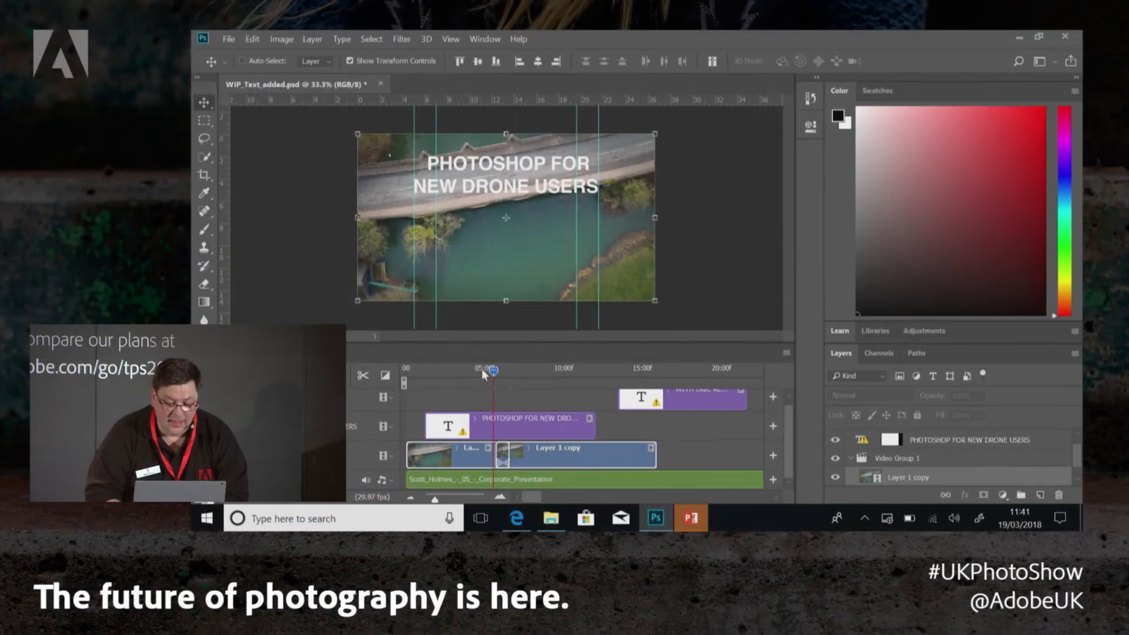
Play the footage from about 5 seconds to check the cross fade between the two clips.
left_click_drag(482, 370, 486, 369)
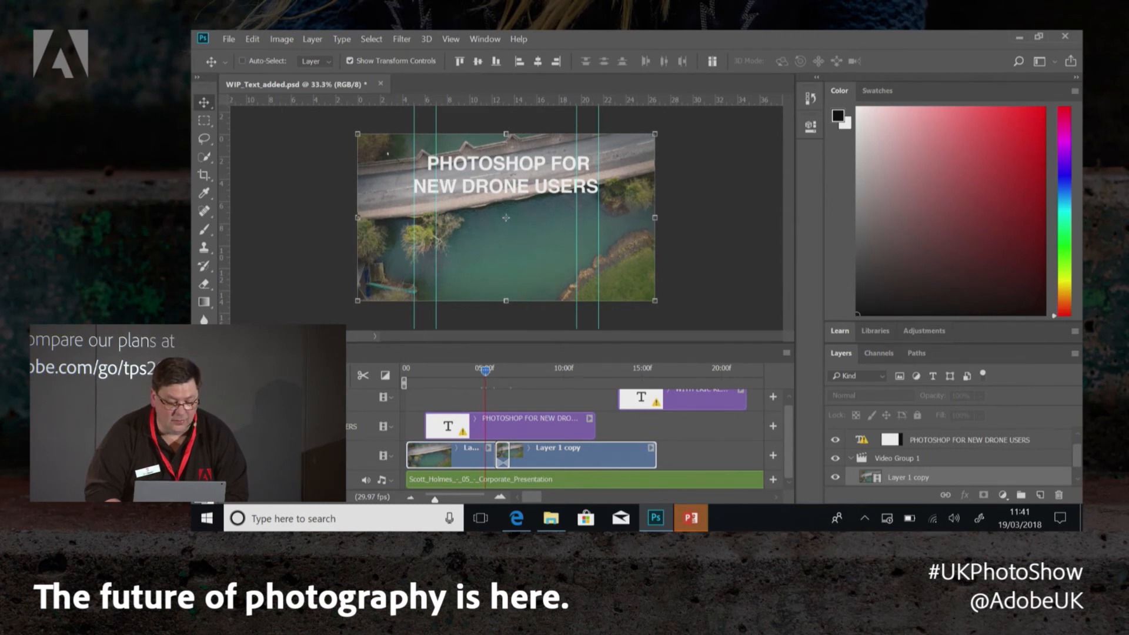
key("space")
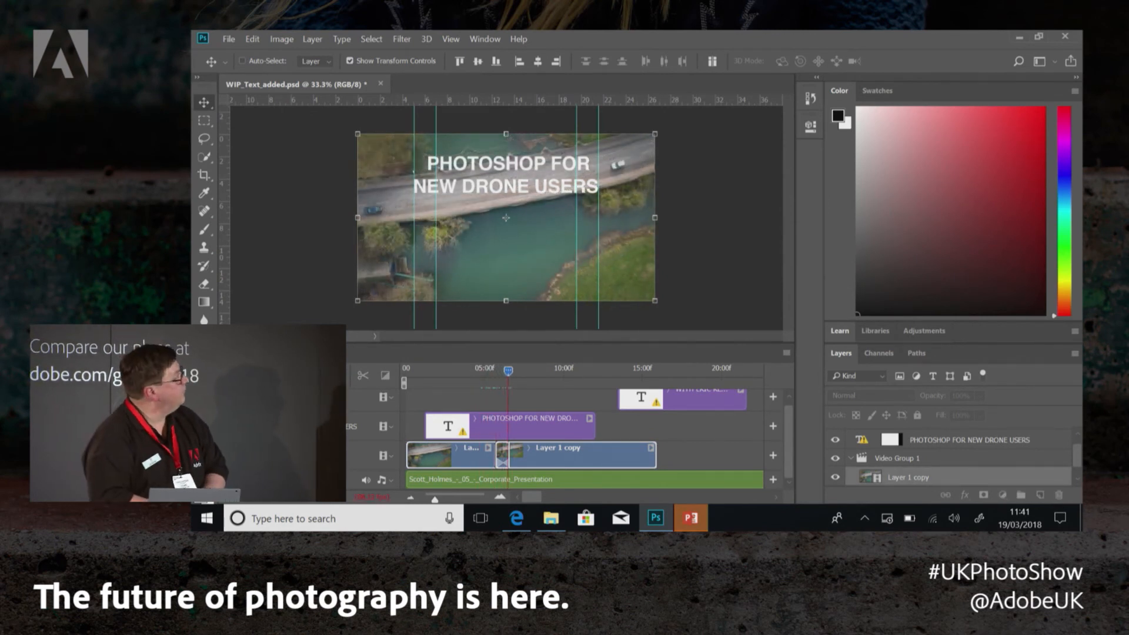
key("space")
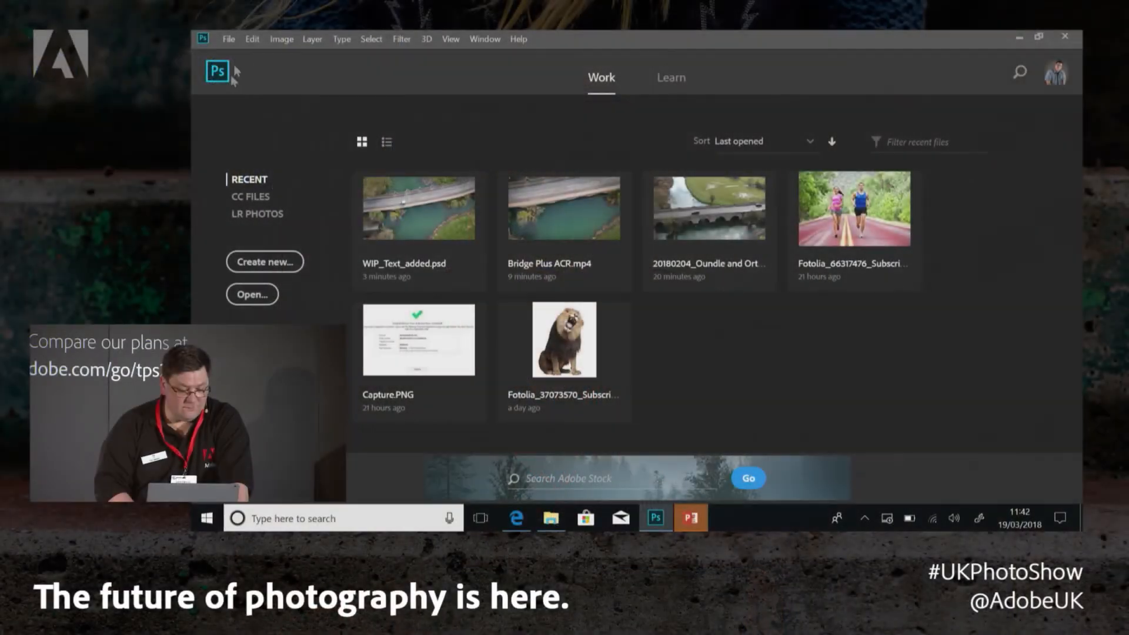
Start importing video frames to layers and choose Still.MP4 from the still from video folder in Assets.
left_click(234, 44)
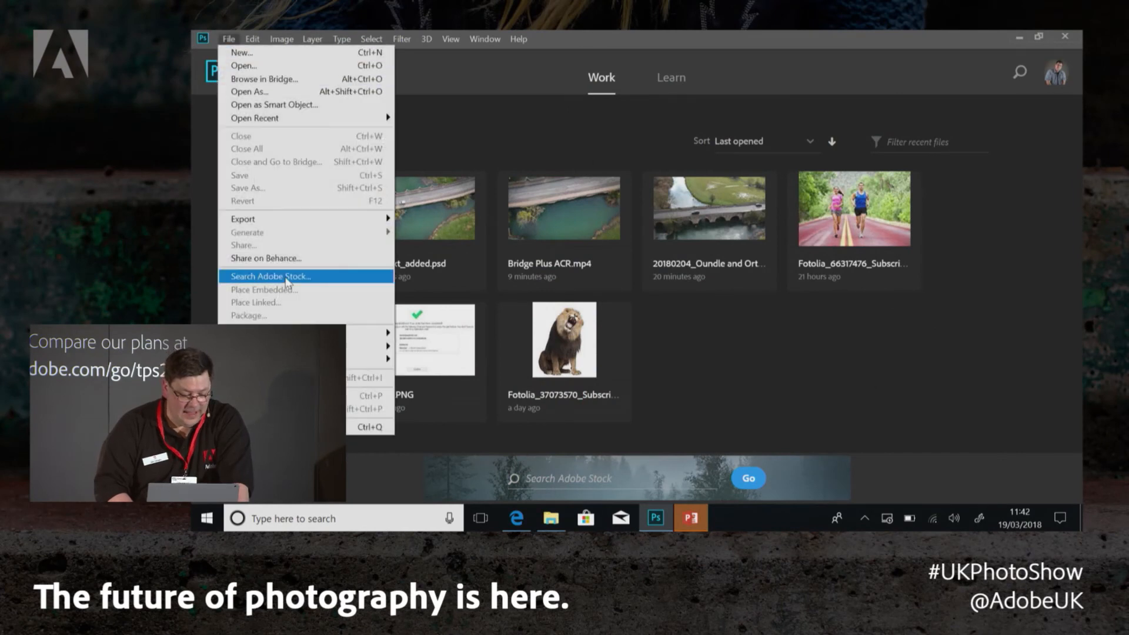
mouse_move(368, 358)
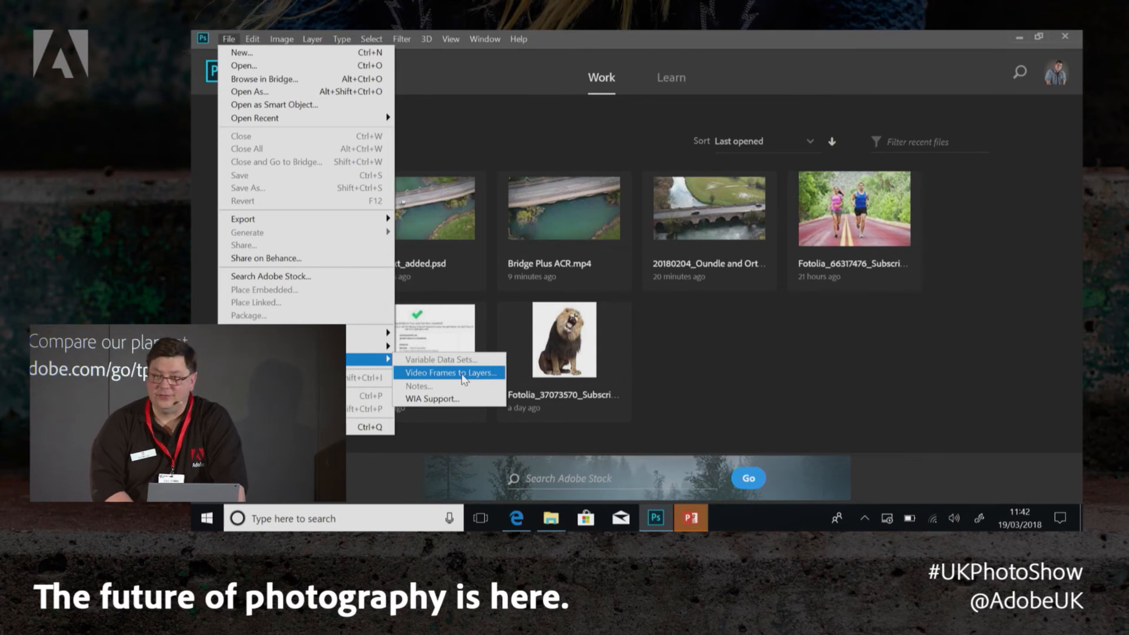
left_click(462, 374)
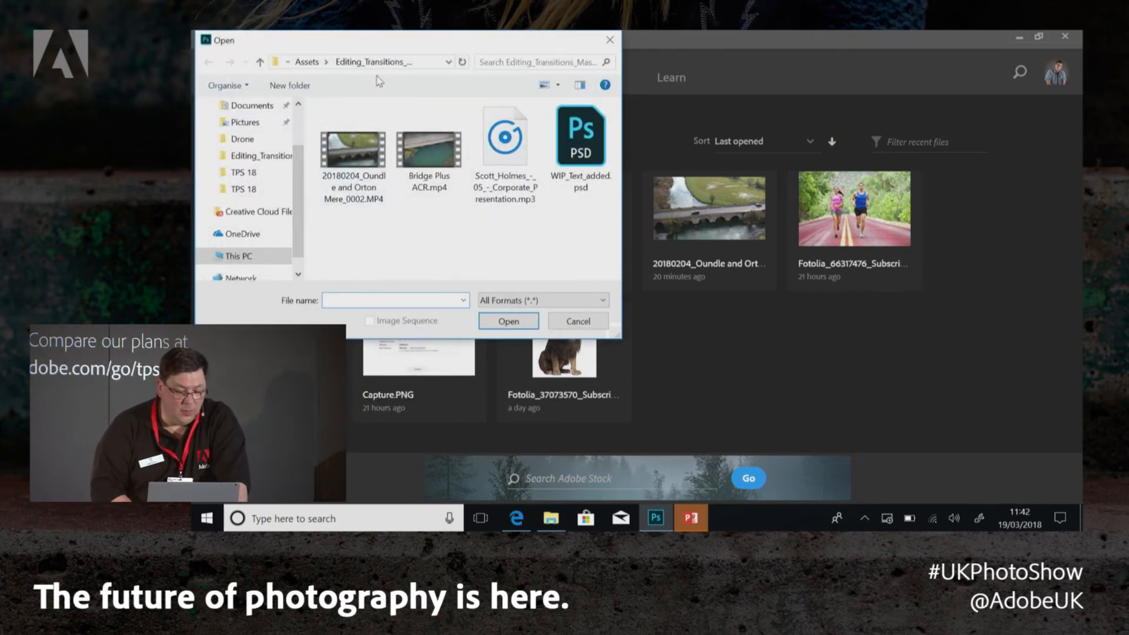
left_click(306, 62)
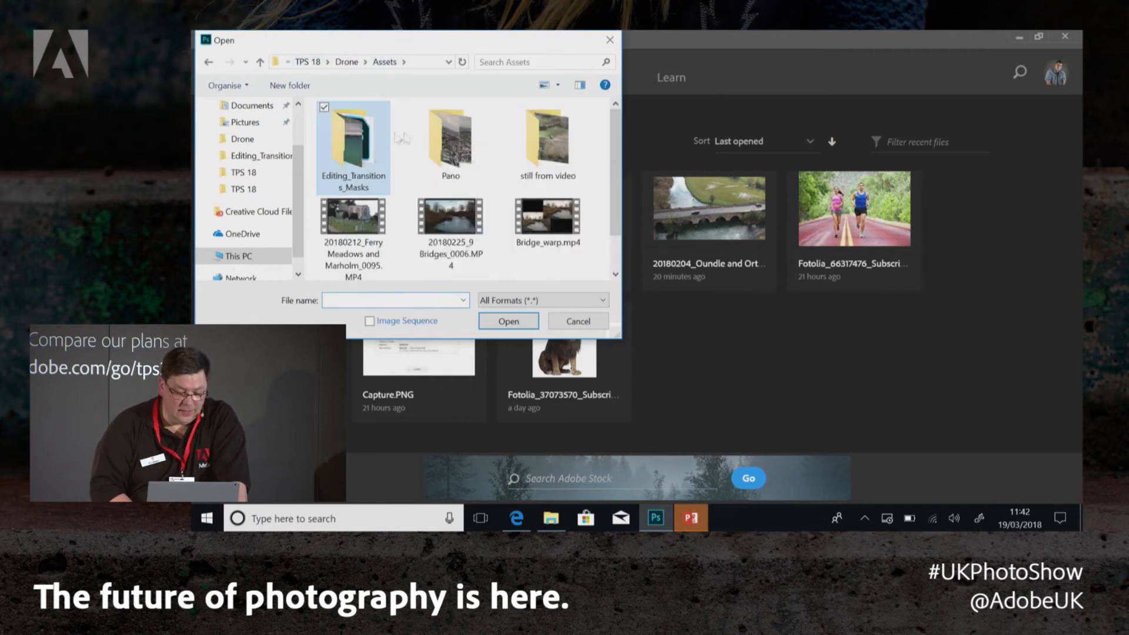
double_click(555, 147)
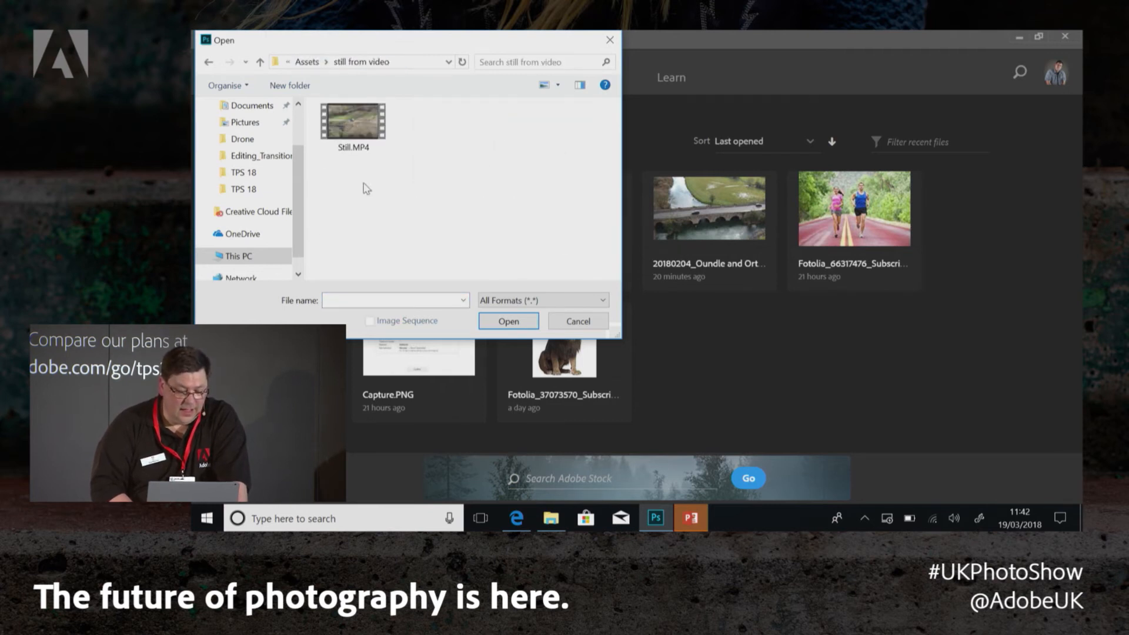
right_click(345, 114)
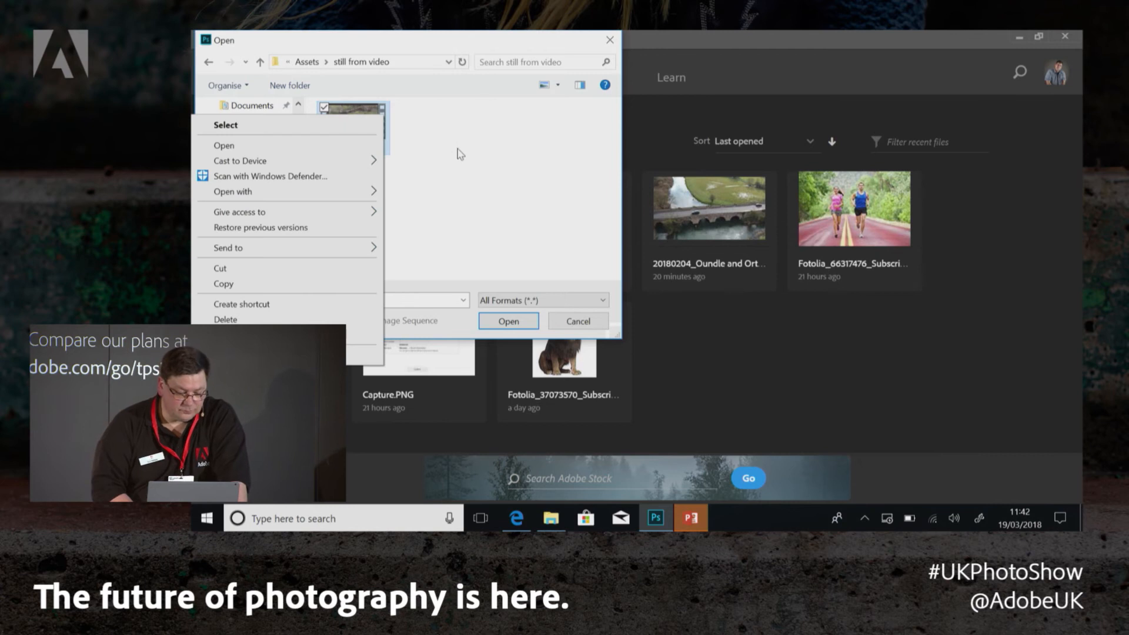
left_click(523, 322)
left_click(521, 322)
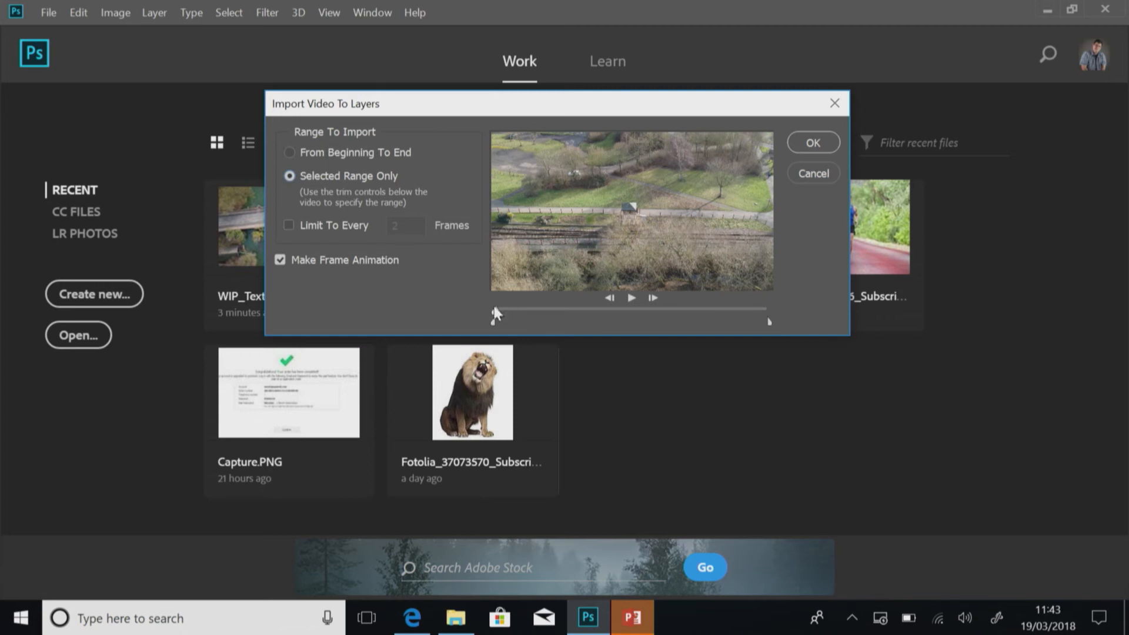
Preview the clip to find the small building beside the railway and trim the import range to a short section around it.
left_click_drag(496, 313, 536, 311)
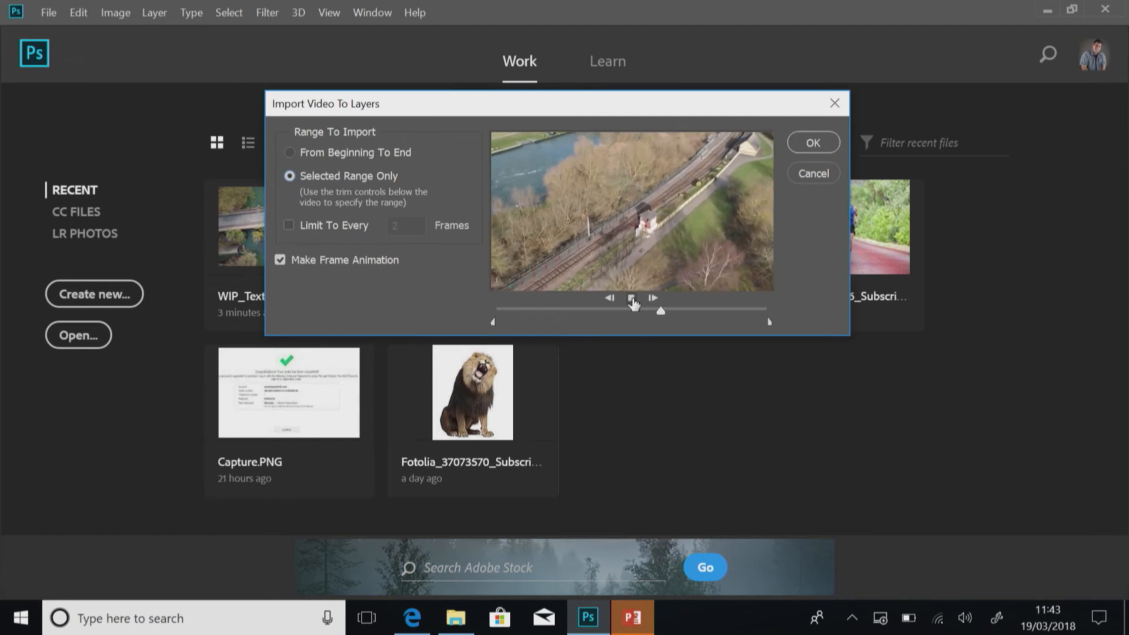
left_click(671, 310)
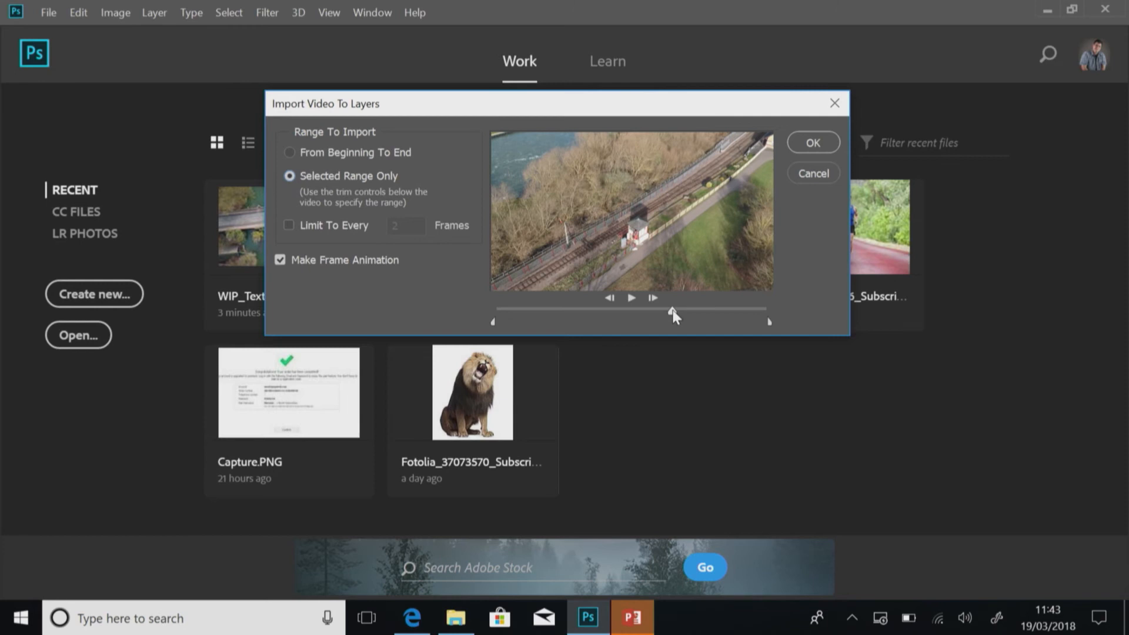
left_click_drag(659, 313, 629, 314)
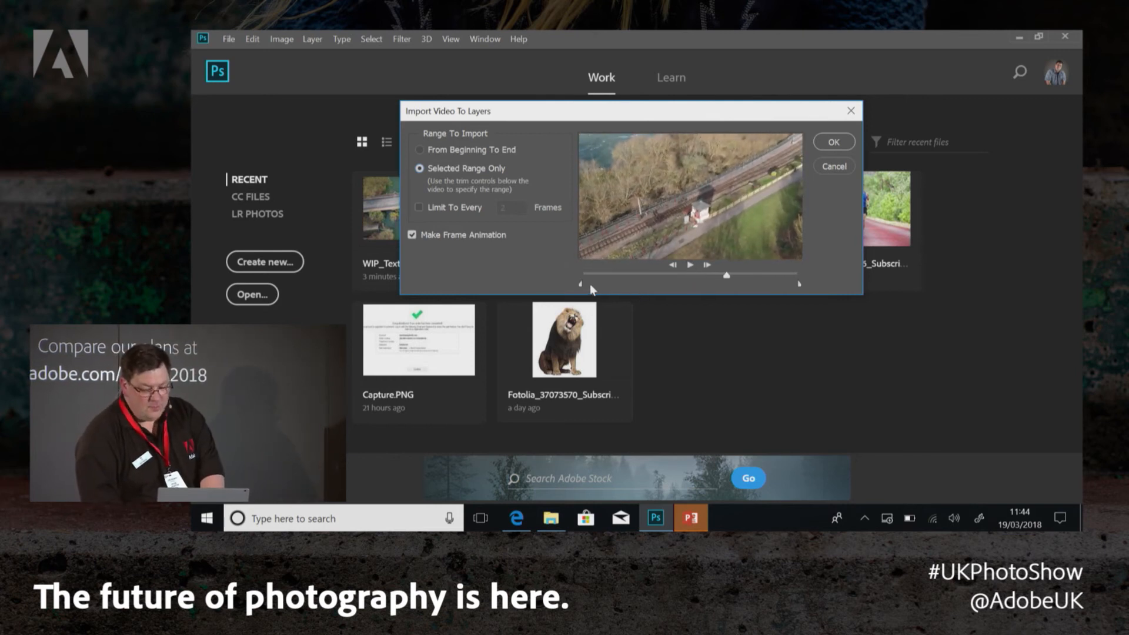
left_click_drag(582, 285, 692, 281)
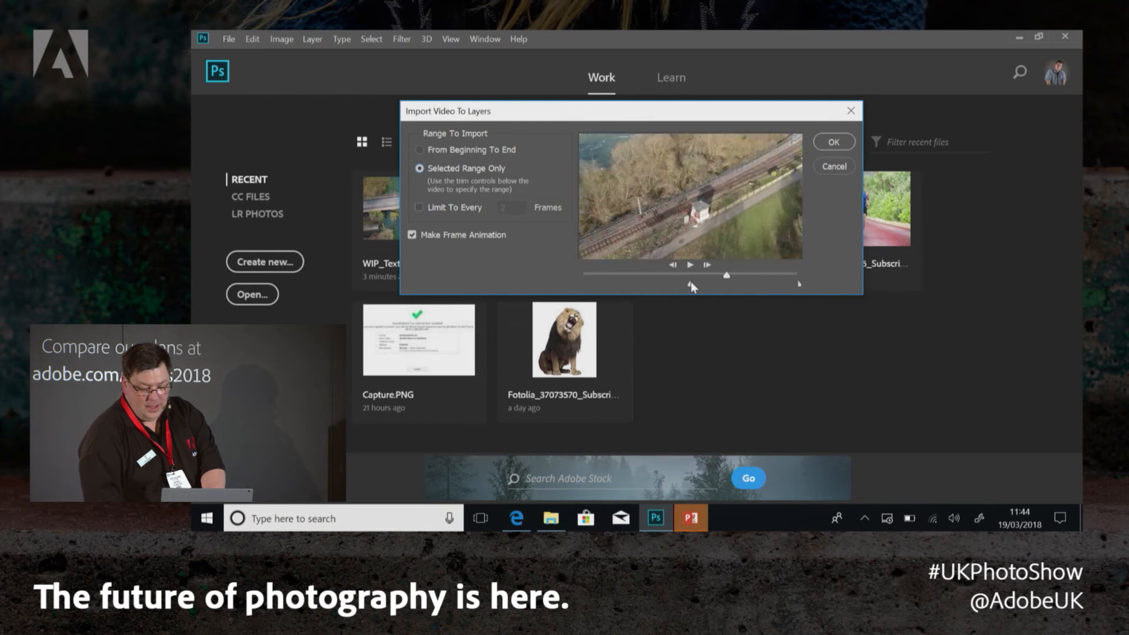
left_click_drag(783, 286, 719, 294)
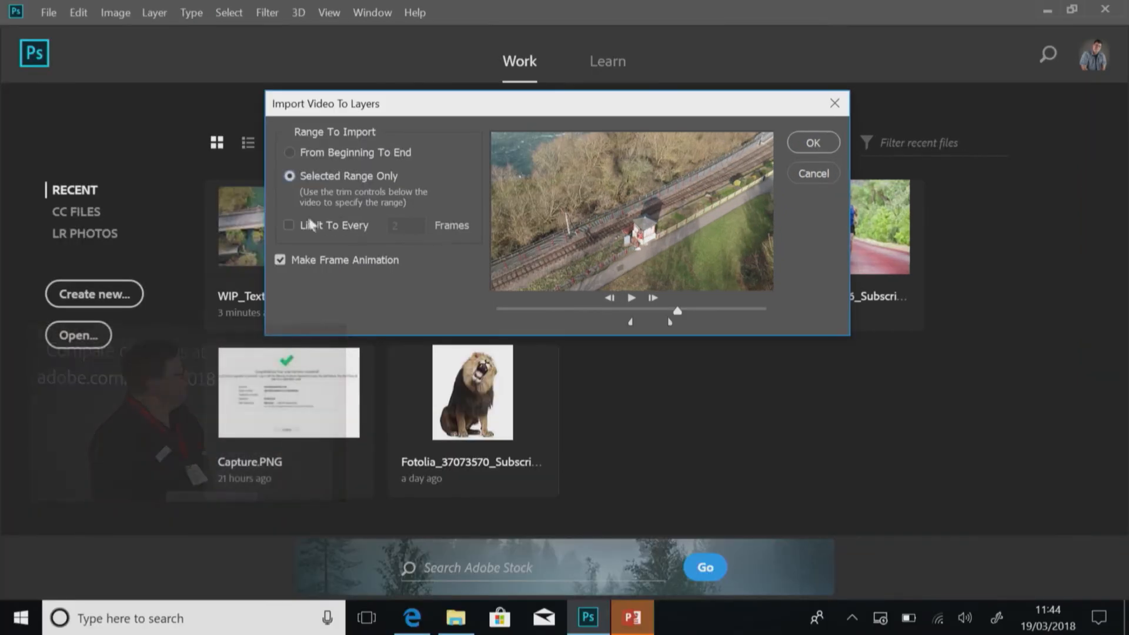
Import the trimmed range limited to every 4 frames as a frame animation, and close the resulting document.
left_click(293, 226)
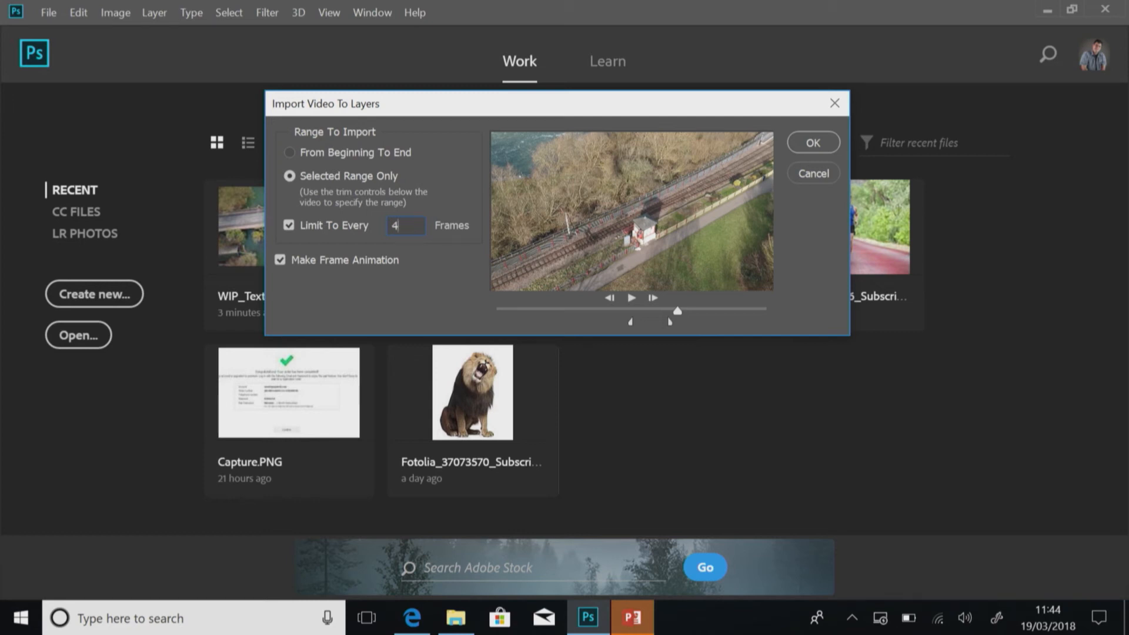
key("Return")
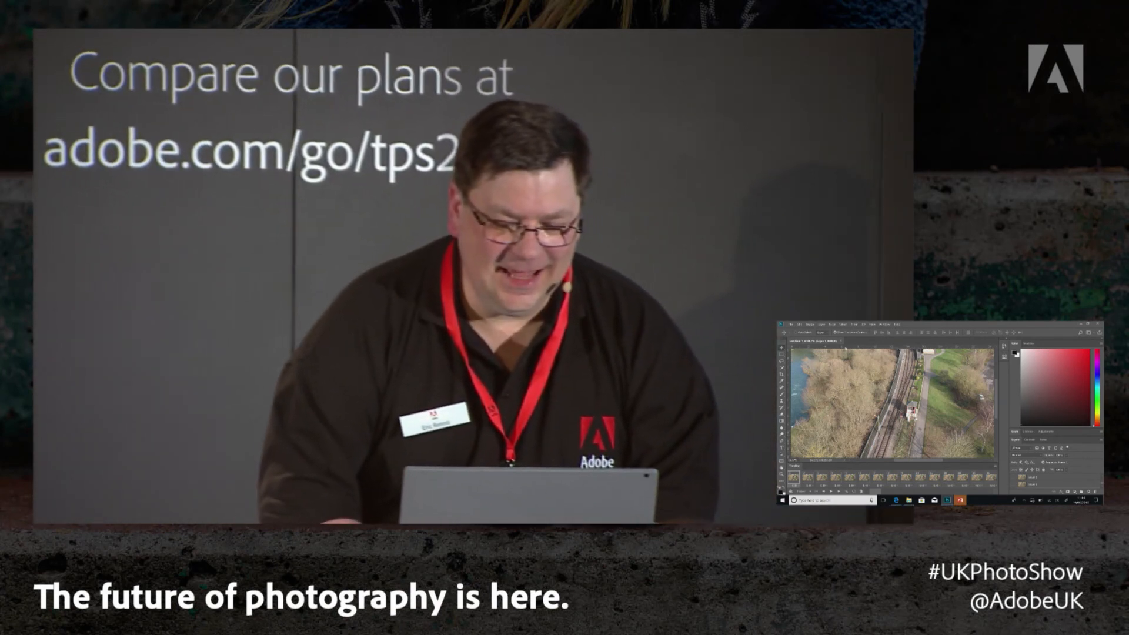
left_click(842, 342)
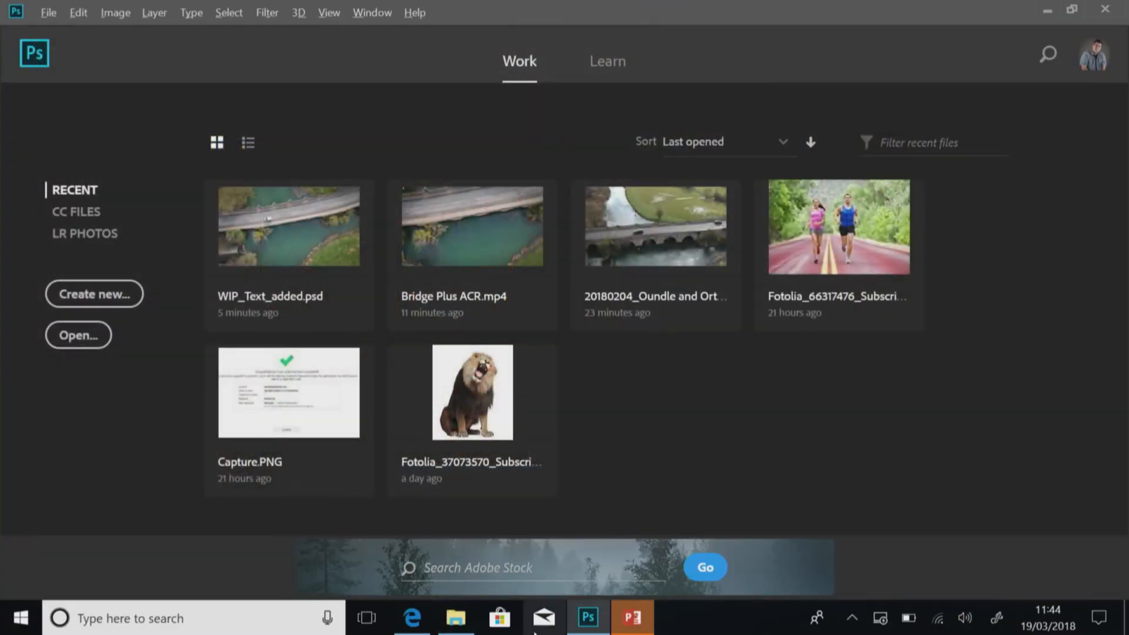
Start a new import of video frames to layers using Still.MP4 from the still from video folder.
left_click(48, 12)
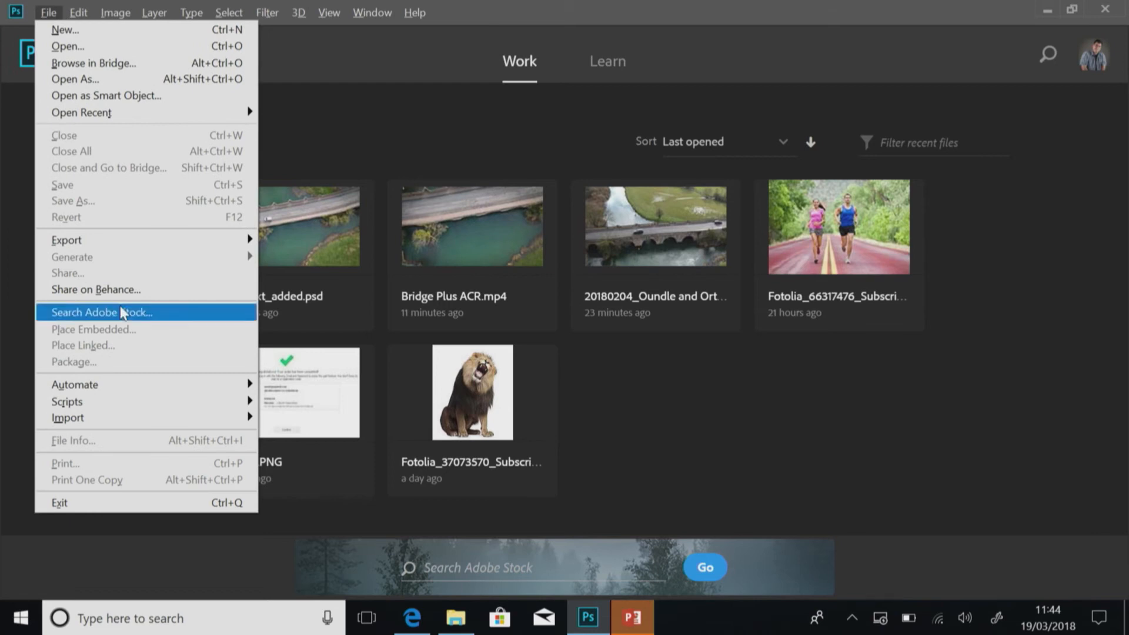
mouse_move(122, 402)
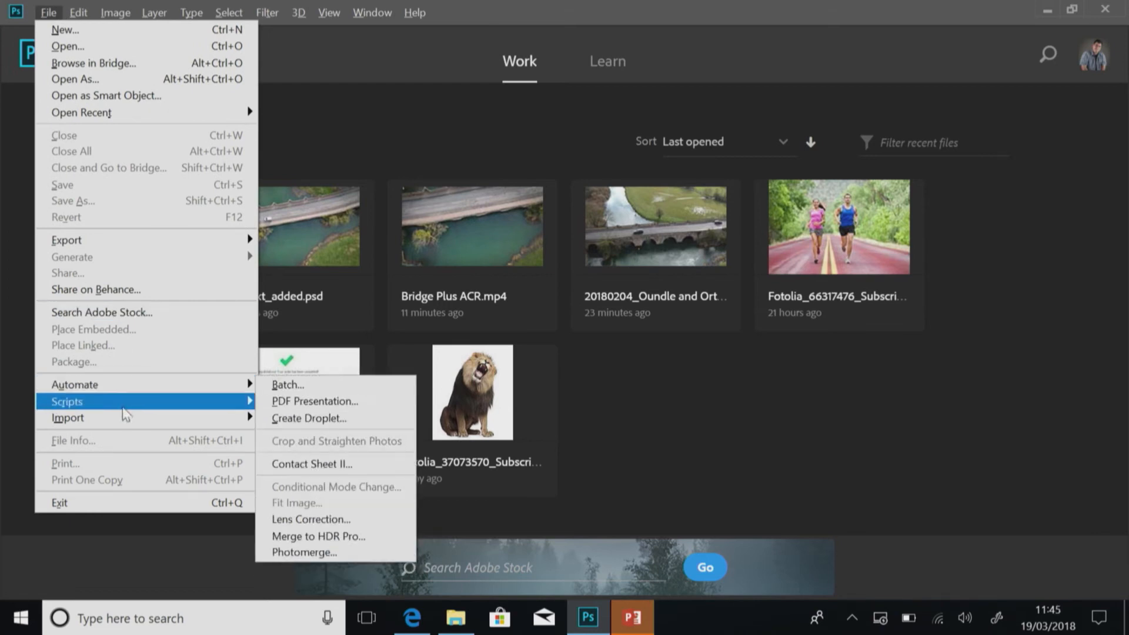
mouse_move(124, 424)
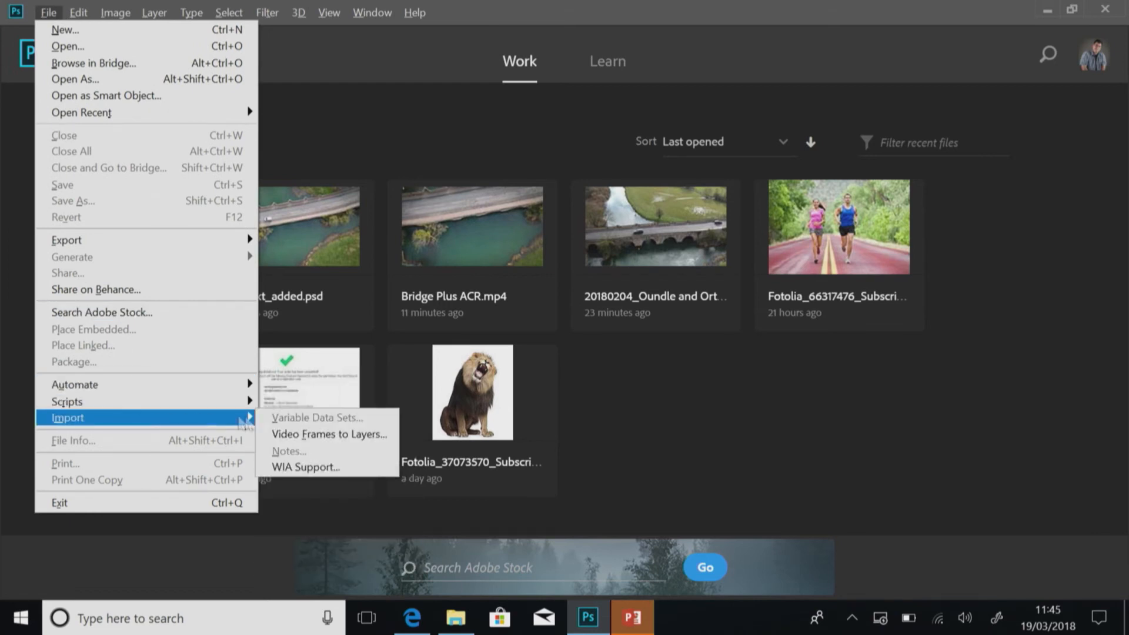
left_click(291, 436)
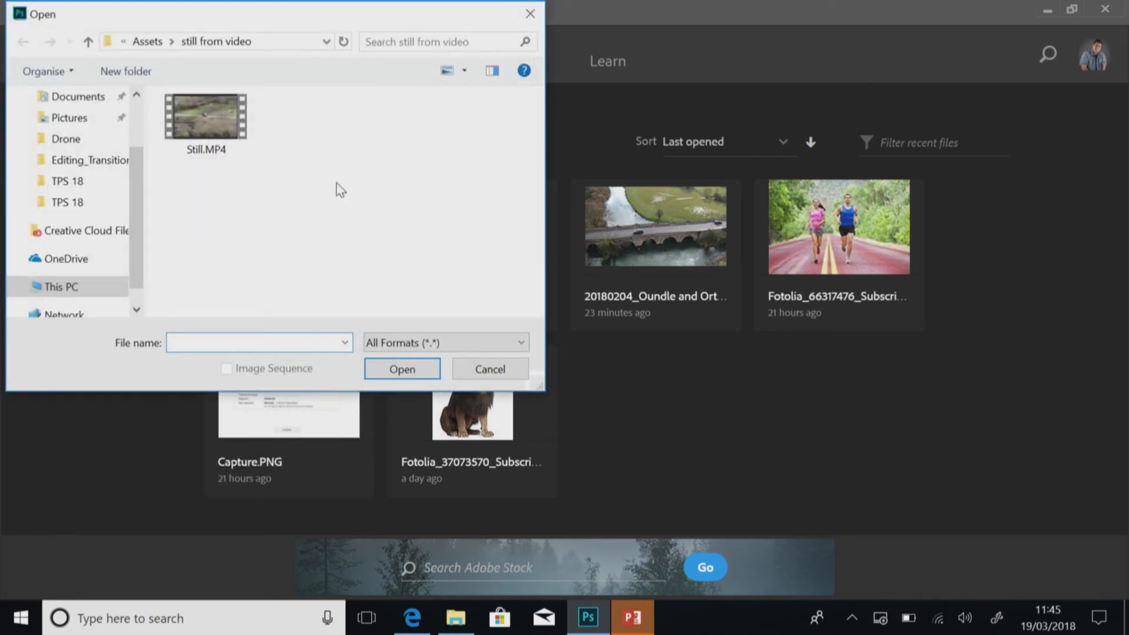
left_click(219, 124)
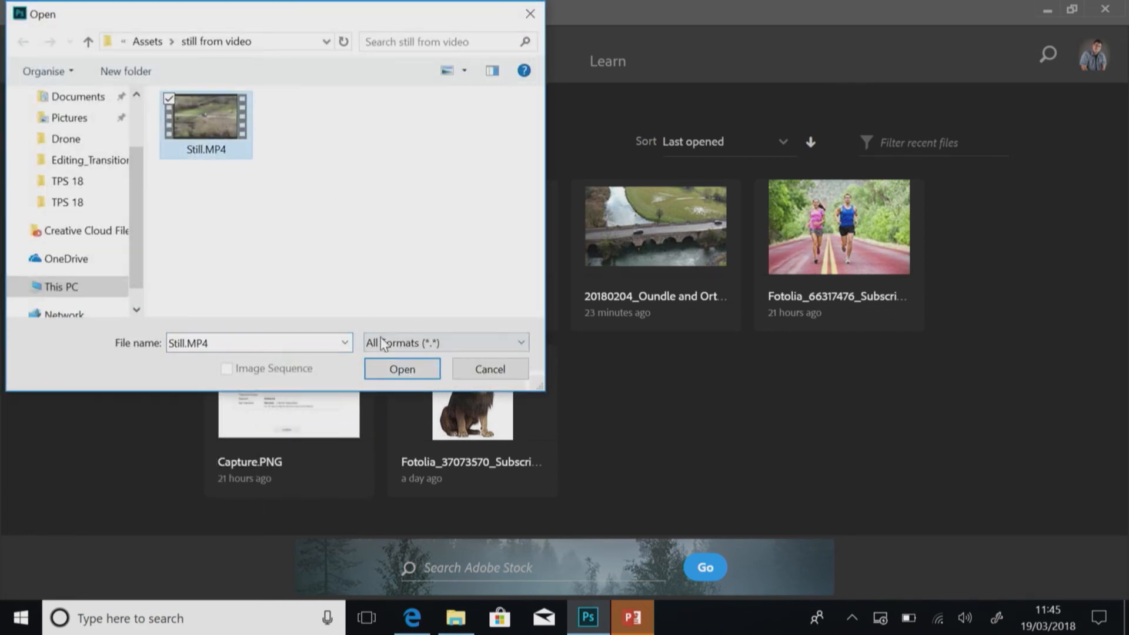
left_click(403, 369)
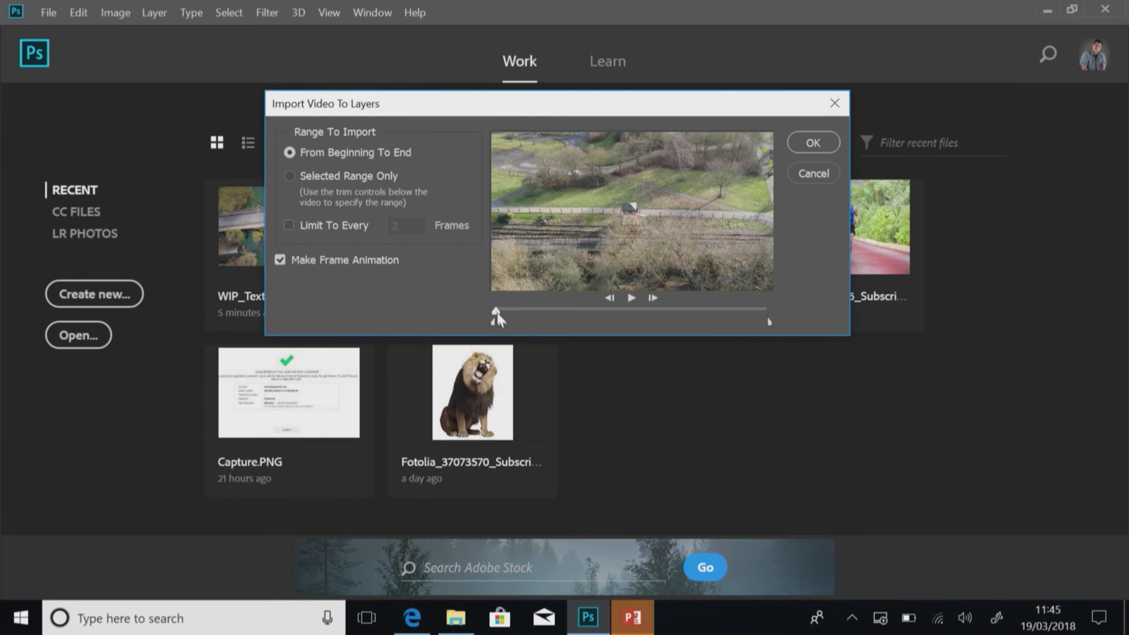
Trim the import range to a short section around mid-clip and import every frame as layers without making a frame animation.
left_click(609, 318)
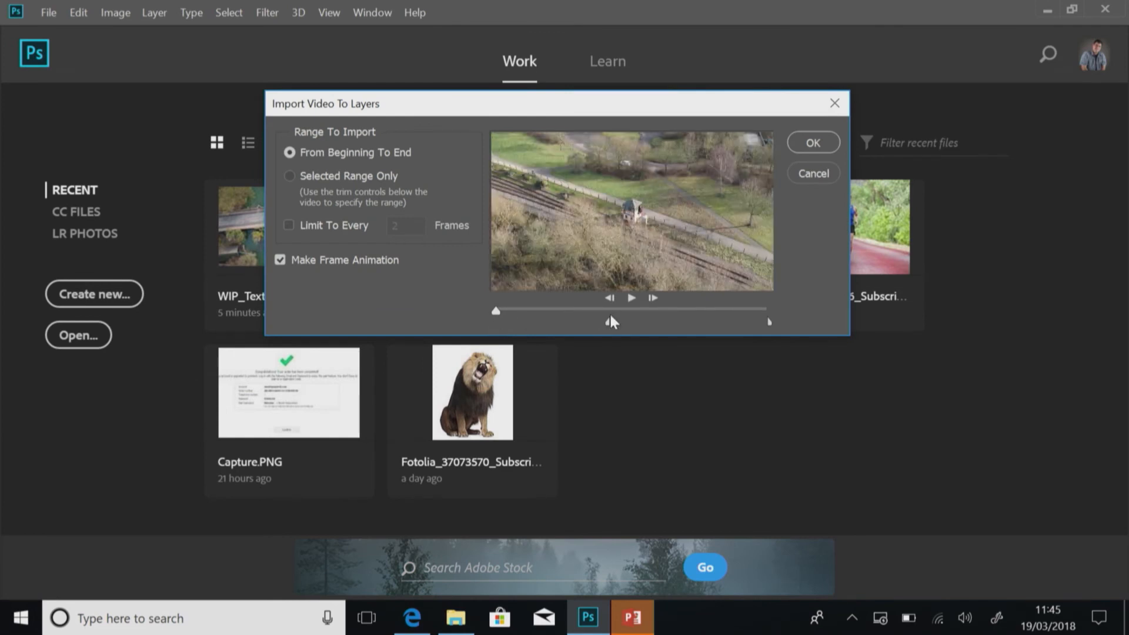
left_click_drag(768, 321, 616, 321)
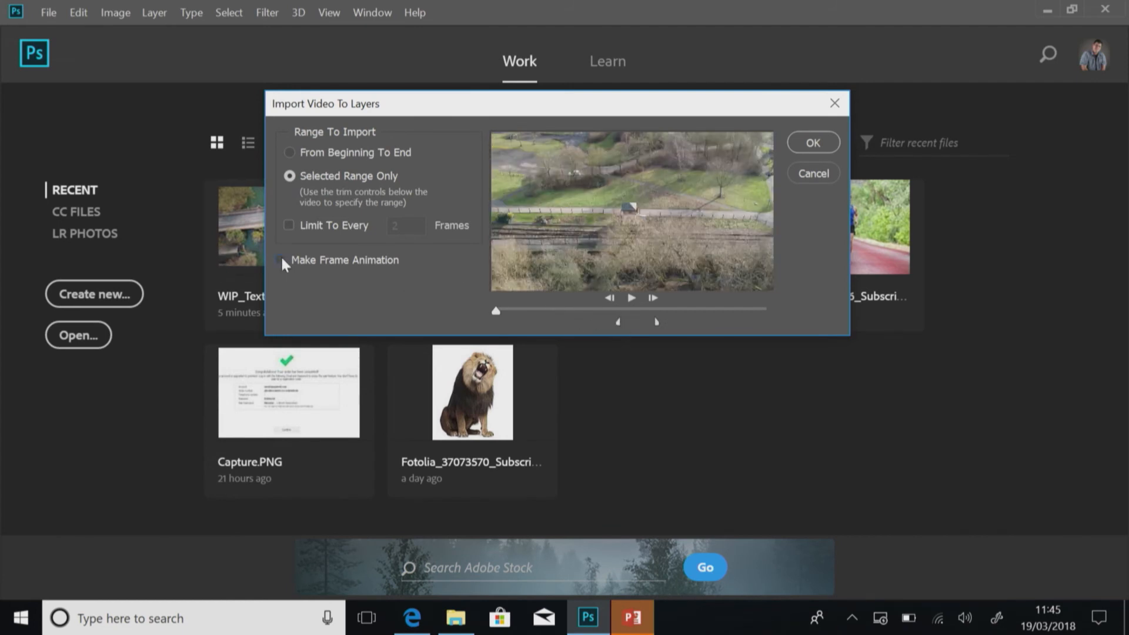
left_click(815, 144)
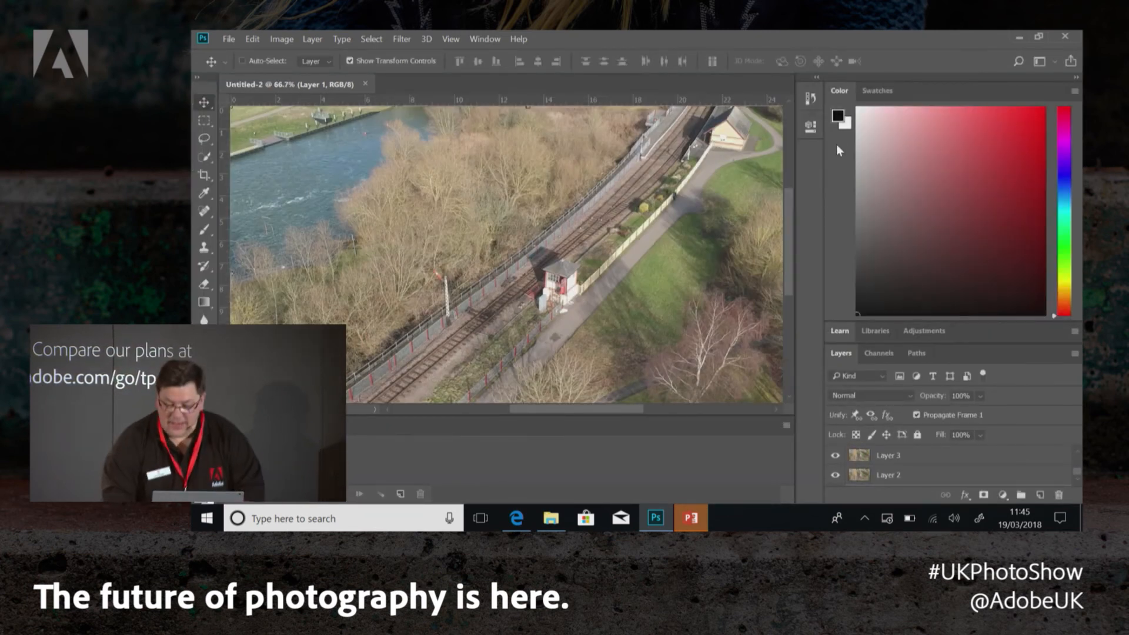
Collapse the colour picker and hide the topmost frame layers from 195 down to 179 to reveal Layer 178.
double_click(842, 90)
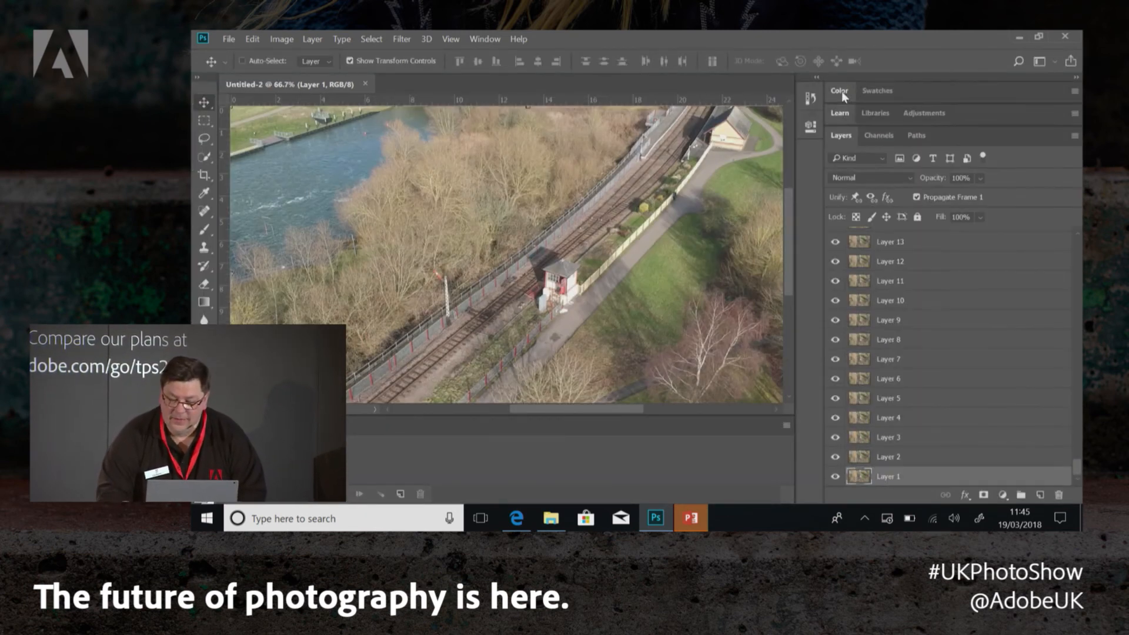
scroll(914, 268, "up", 5)
left_click_drag(1080, 405, 1080, 231)
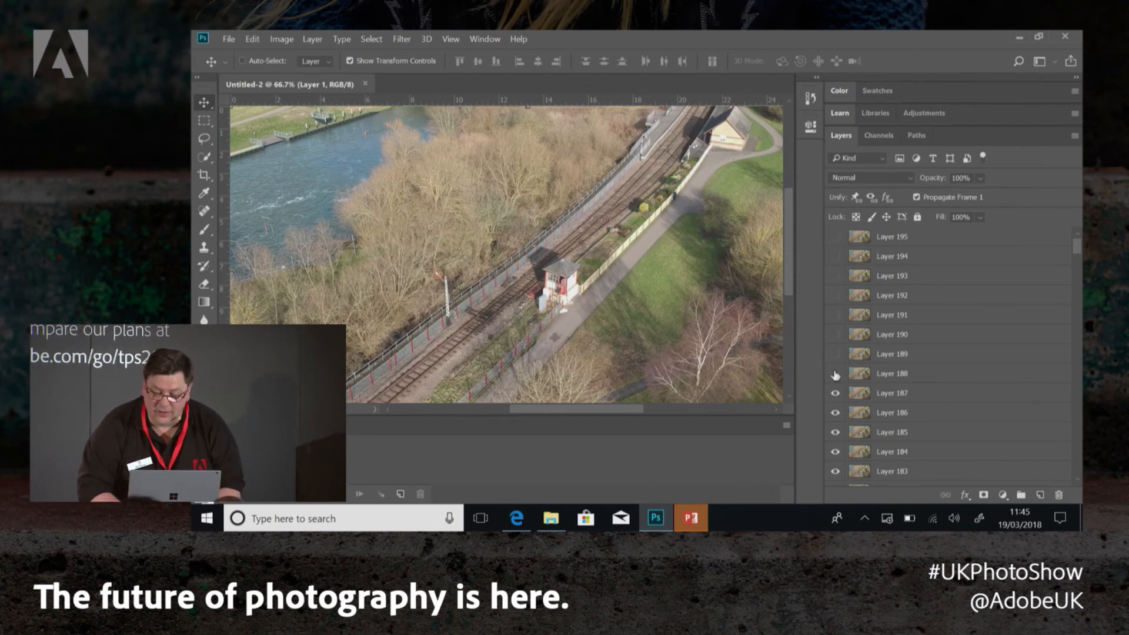
scroll(835, 375, "down", 1)
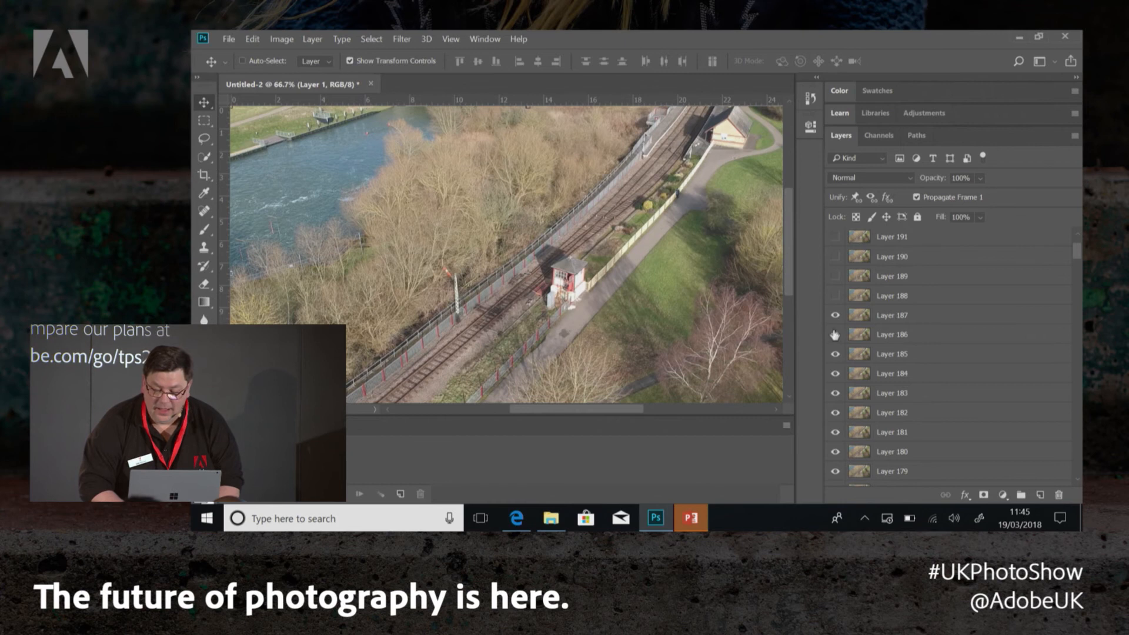
scroll(838, 376, "down", 1)
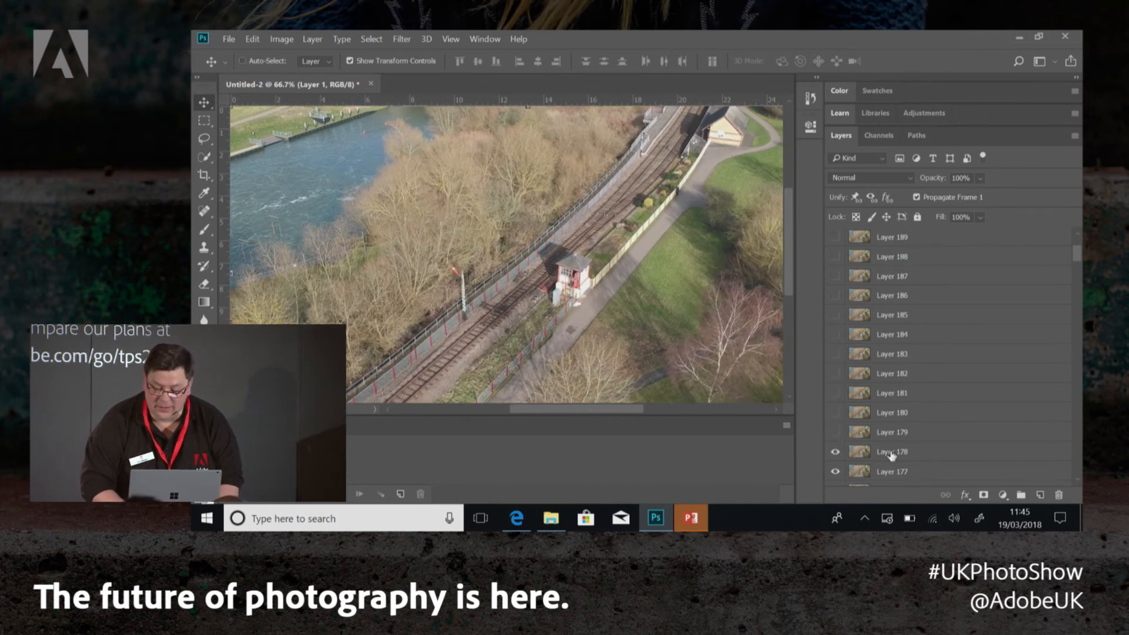
Mark Layer 178 with the orange colour label and hide Layers 177 to 161 beneath it.
right_click(931, 456)
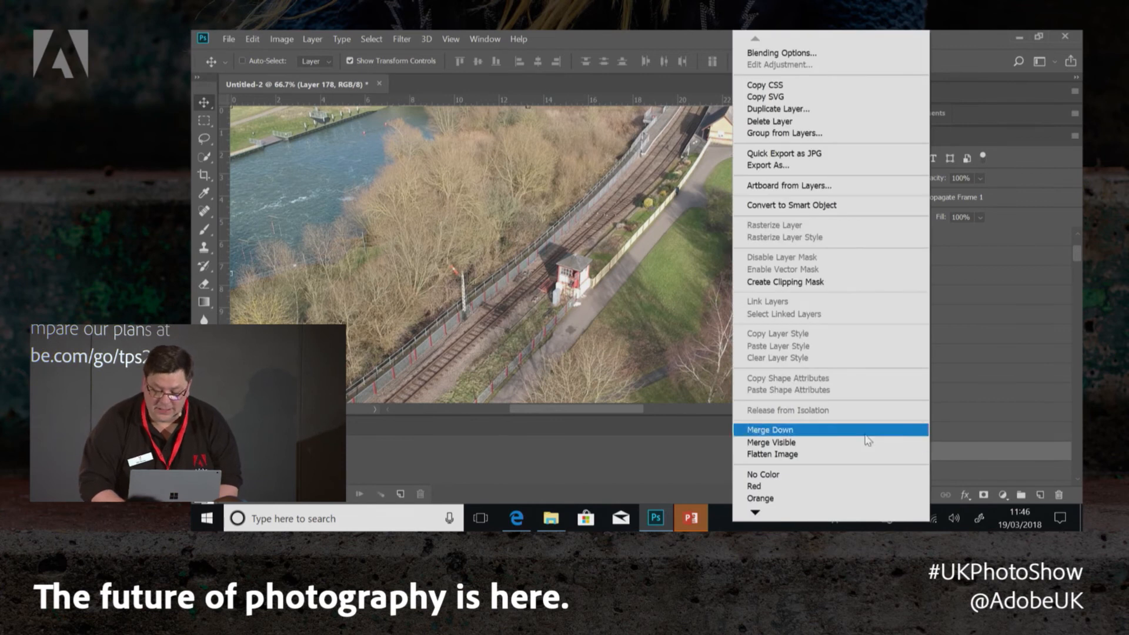
left_click(851, 499)
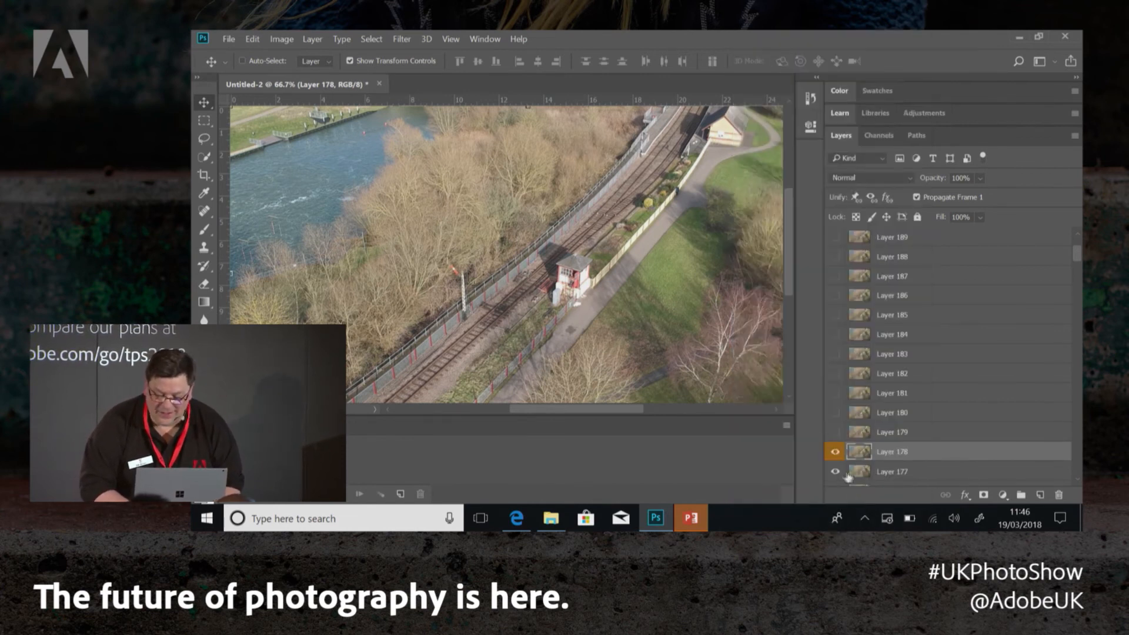
scroll(928, 419, "down", 3)
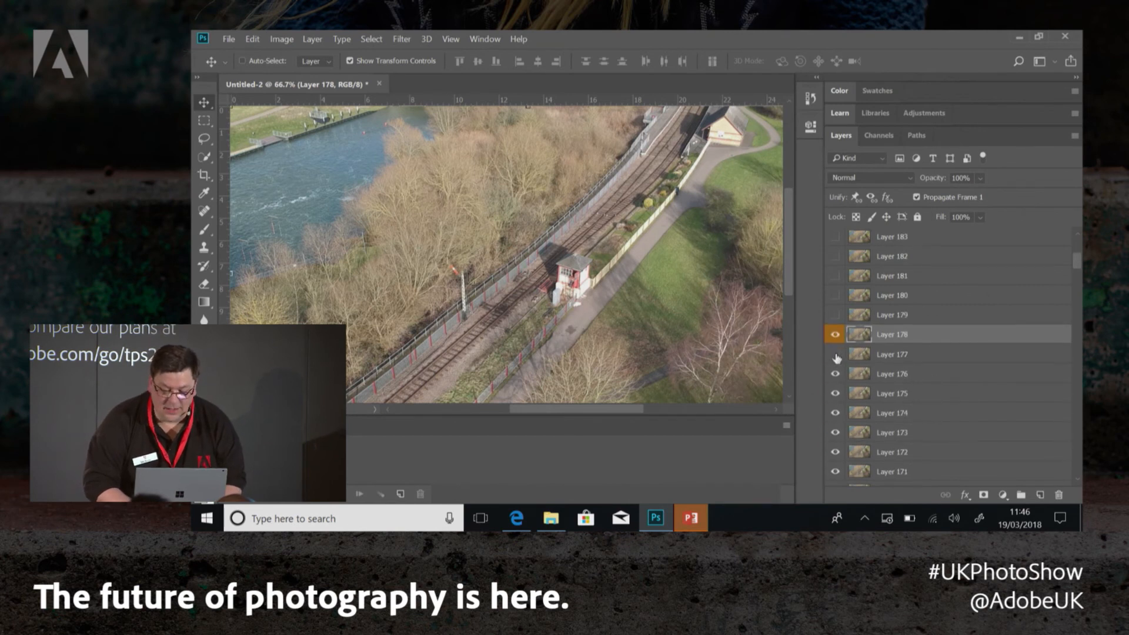
left_click_drag(836, 467, 831, 520)
scroll(944, 360, "up", 2)
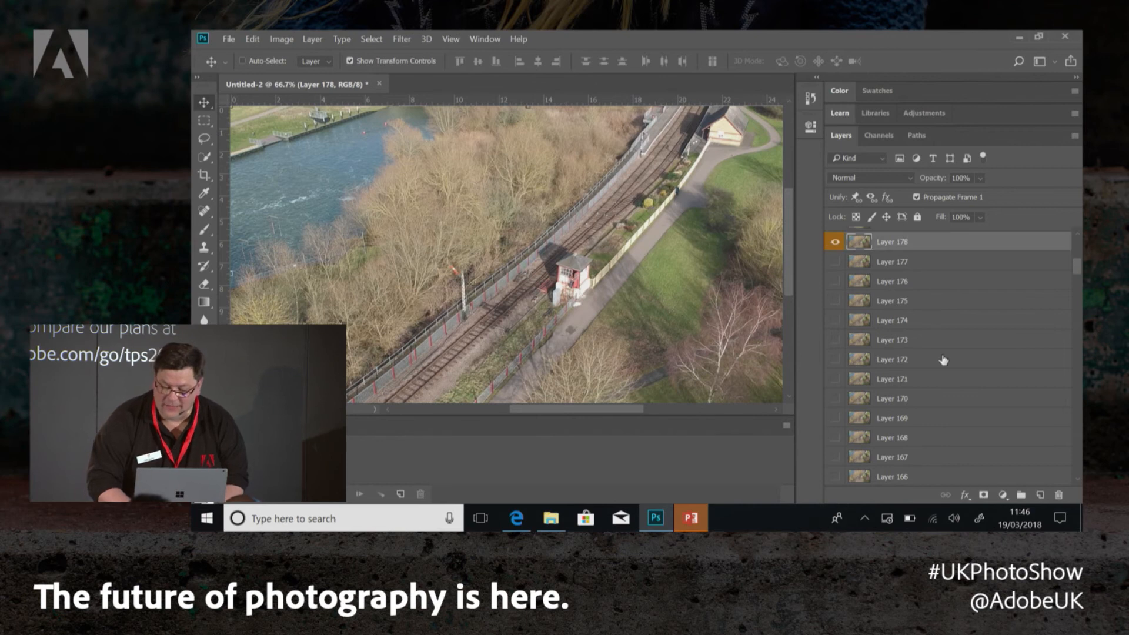
Delete Layers 177 to 166.
left_click(945, 265)
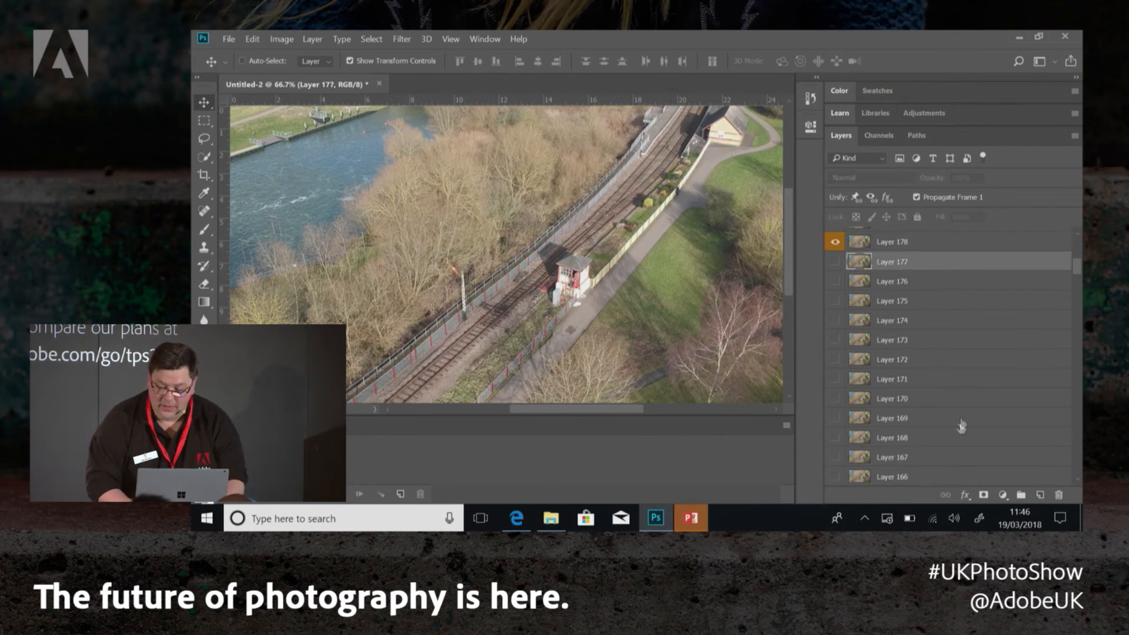
left_click(954, 479, "shift")
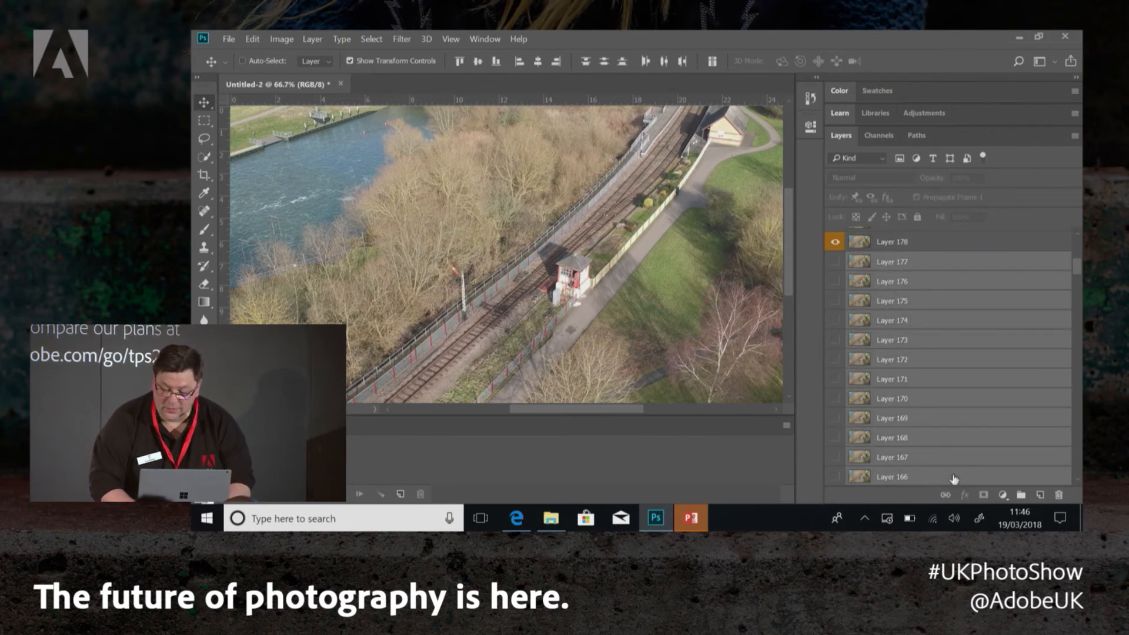
left_click_drag(968, 481, 1058, 495)
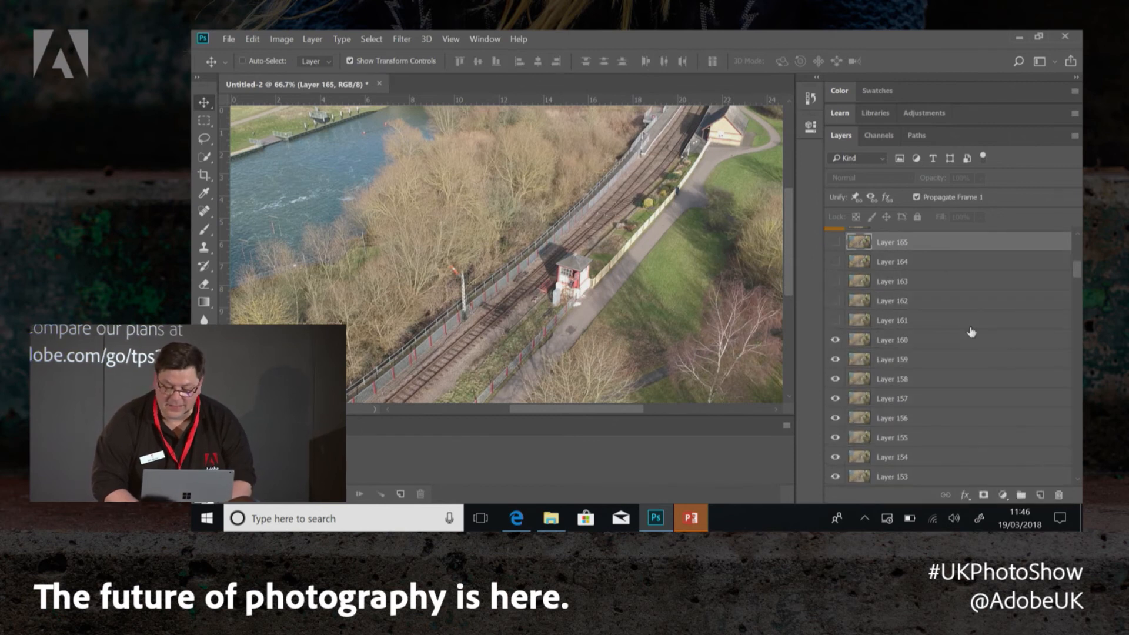
Delete all remaining frame layers from 195 down to 1 except the orange-labelled Layer 178.
scroll(964, 359, "up", 5)
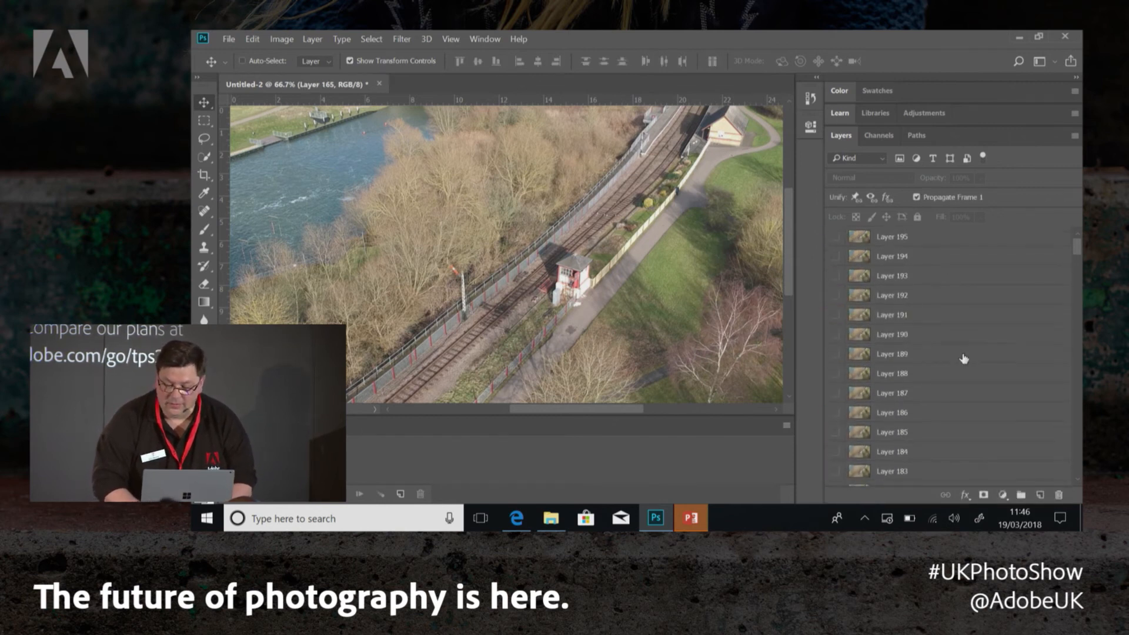
left_click(933, 247)
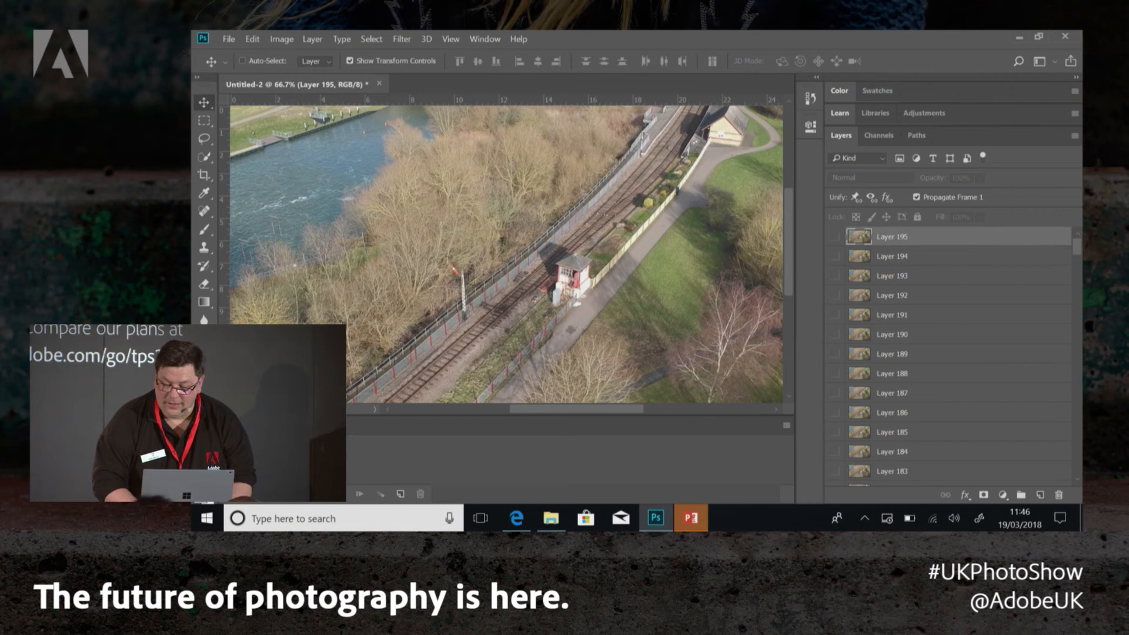
left_click_drag(1080, 252, 1077, 466)
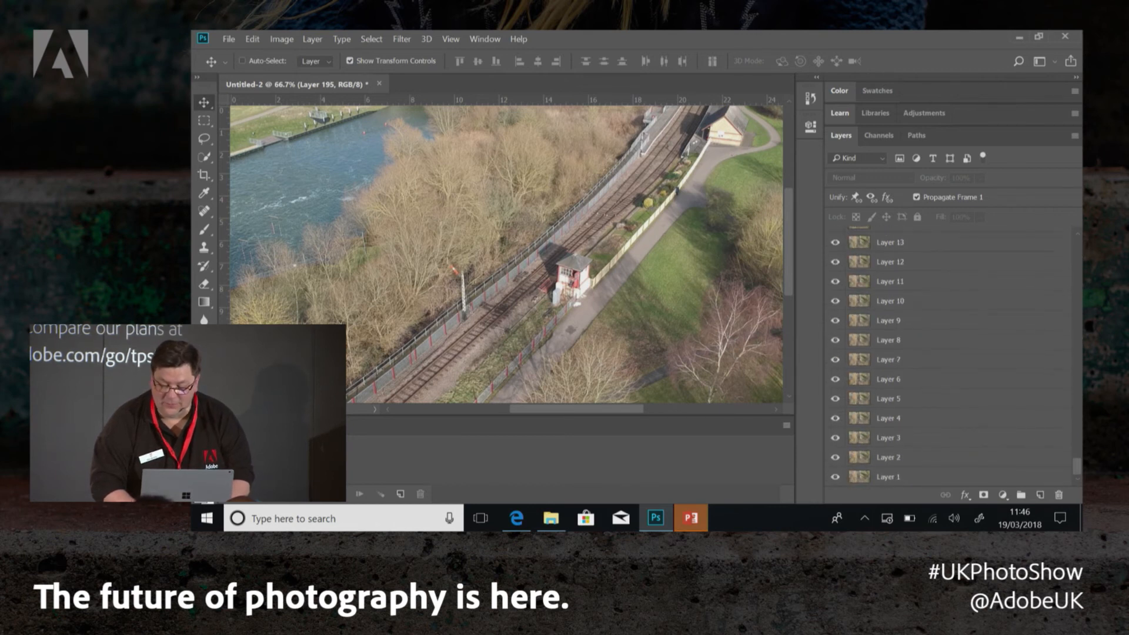
left_click(968, 484, "shift")
left_click_drag(1075, 462, 1082, 267)
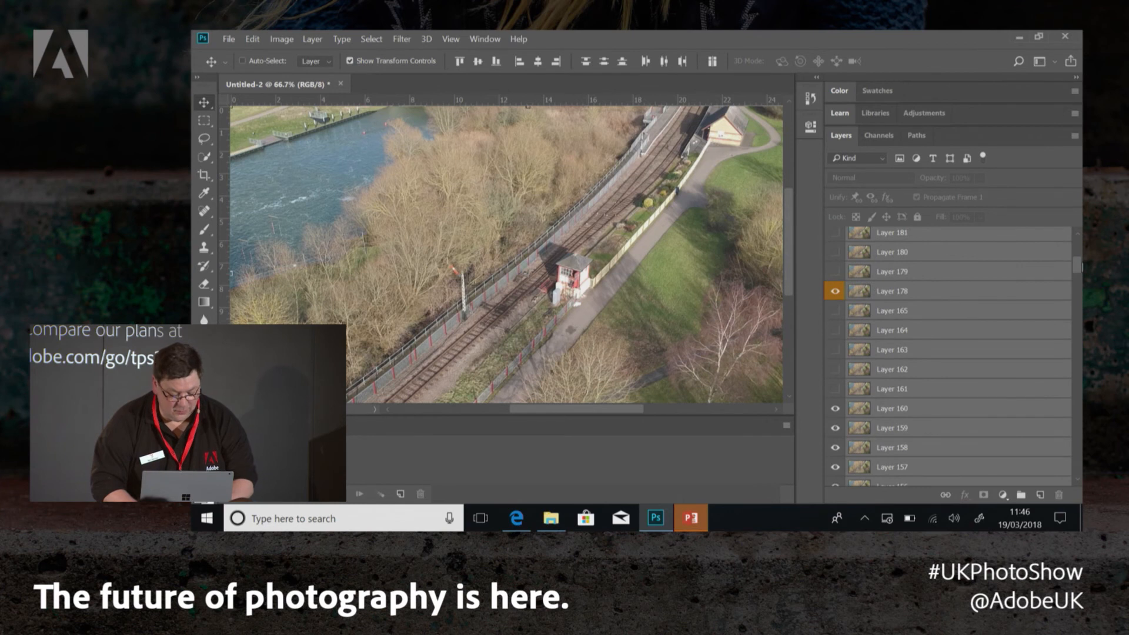
left_click(982, 295, "ctrl")
left_click_drag(980, 313, 1002, 373)
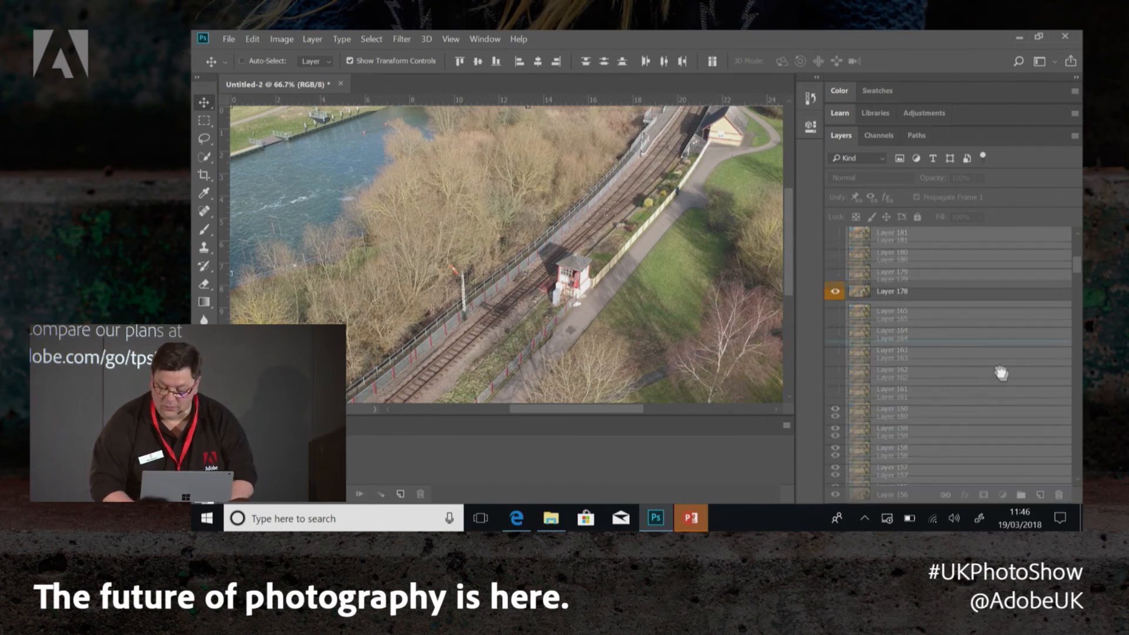
left_click_drag(1023, 430, 1064, 495)
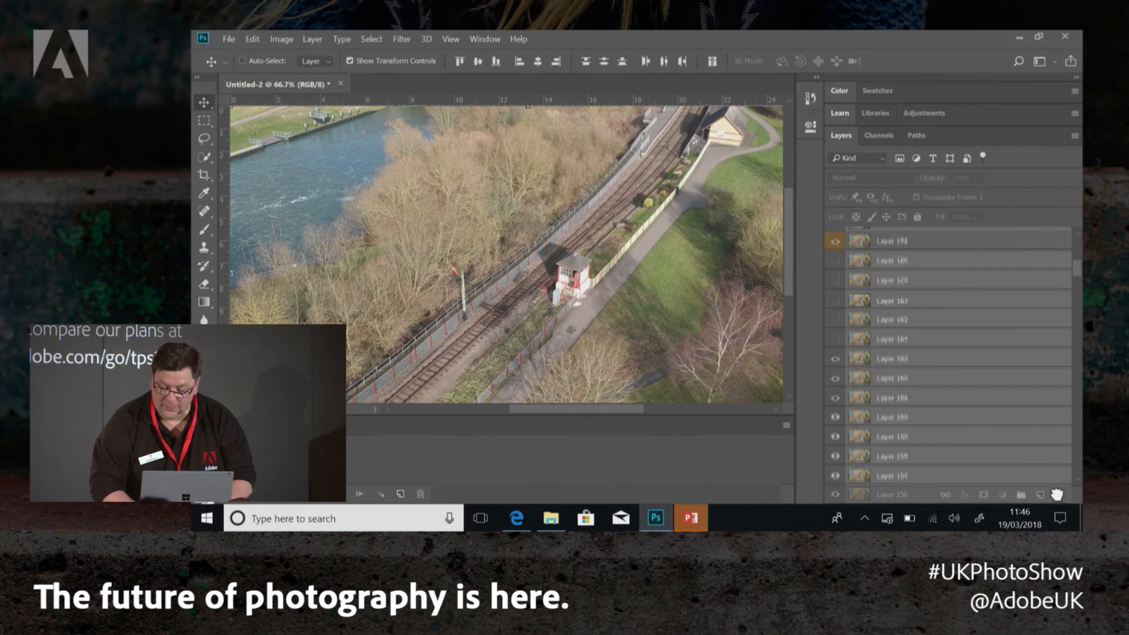
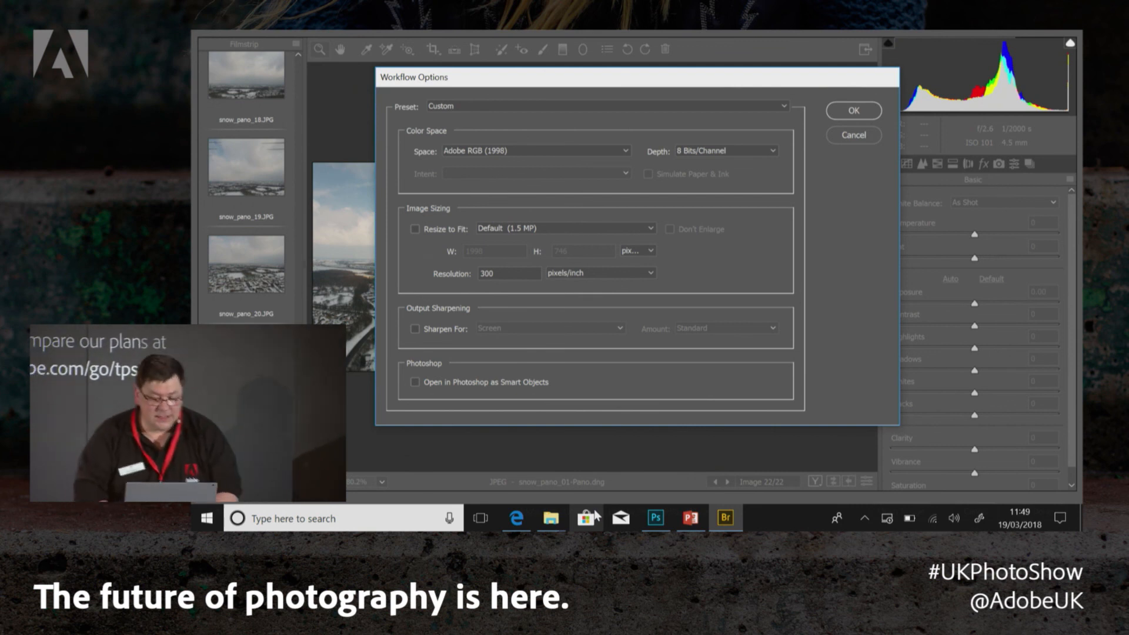
Set the panorama's Camera Raw output to resize to fit a long side of 700 pixels at 300 pixels/inch.
left_click(415, 229)
left_click(531, 233)
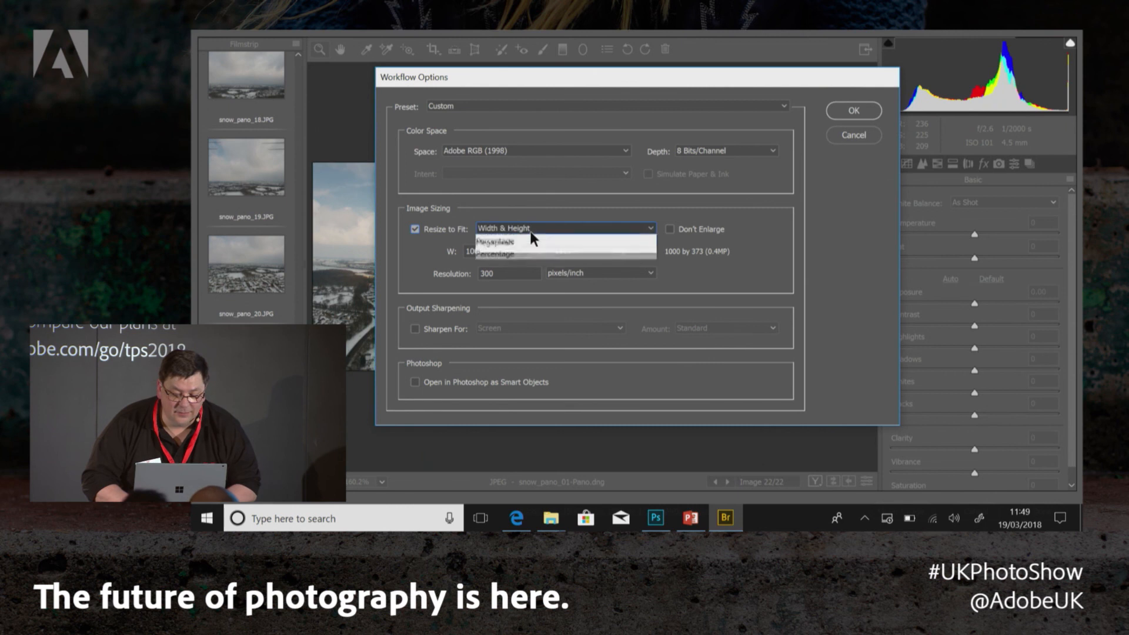
left_click(534, 264)
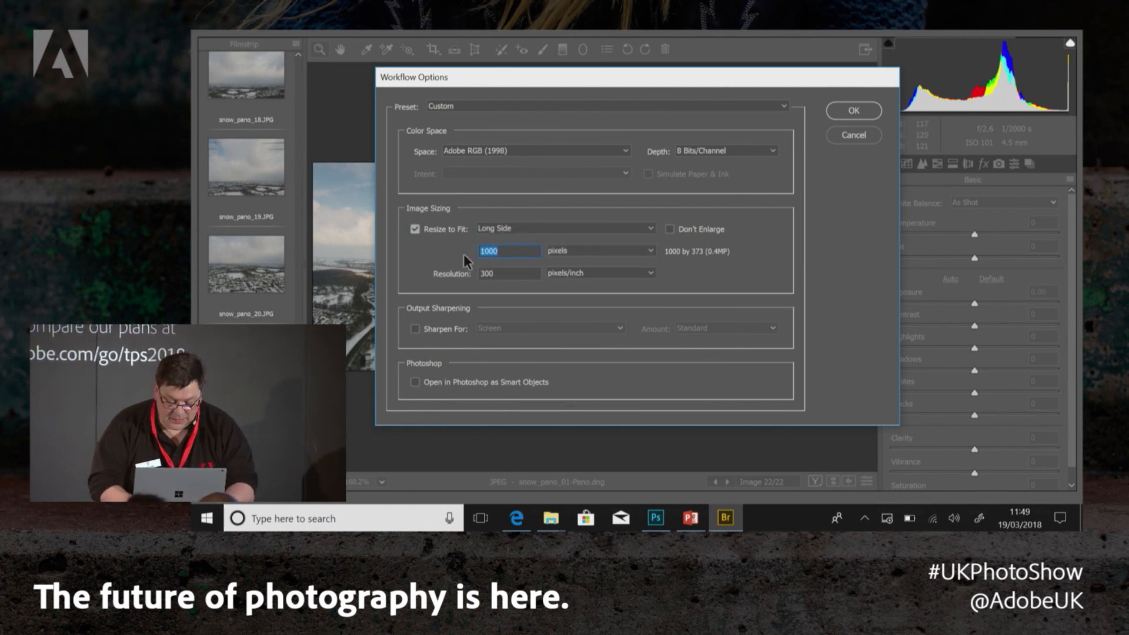
type("700")
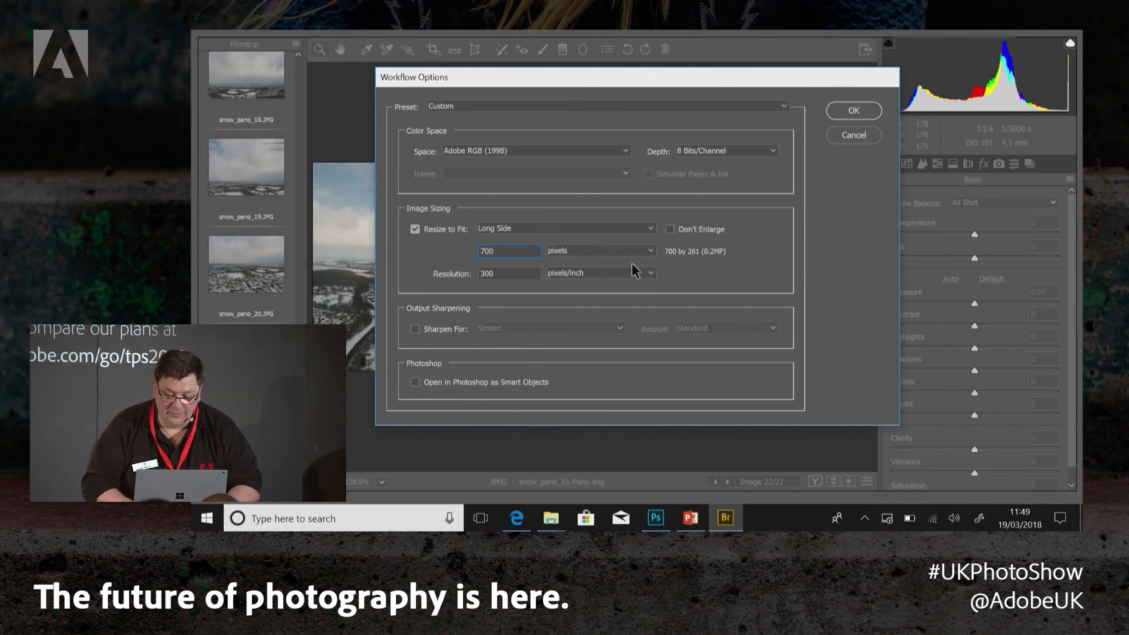
left_click(851, 112)
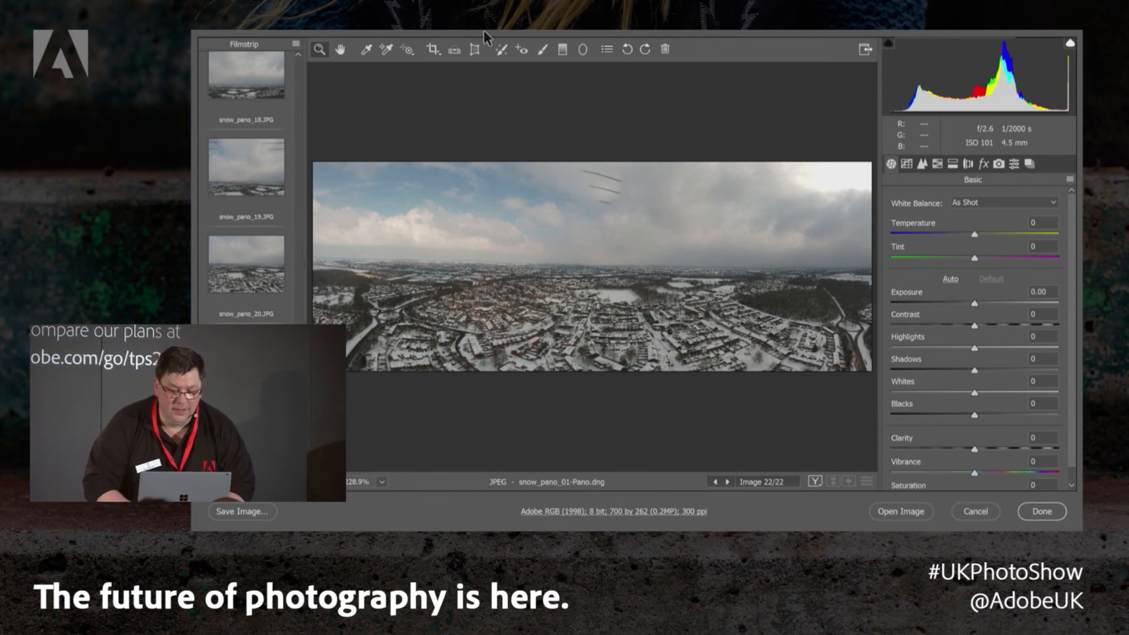
Heal the two upper dark streaks in the panorama's sky with the Spot Removal tool at size 3 and feather 30.
left_click(503, 51)
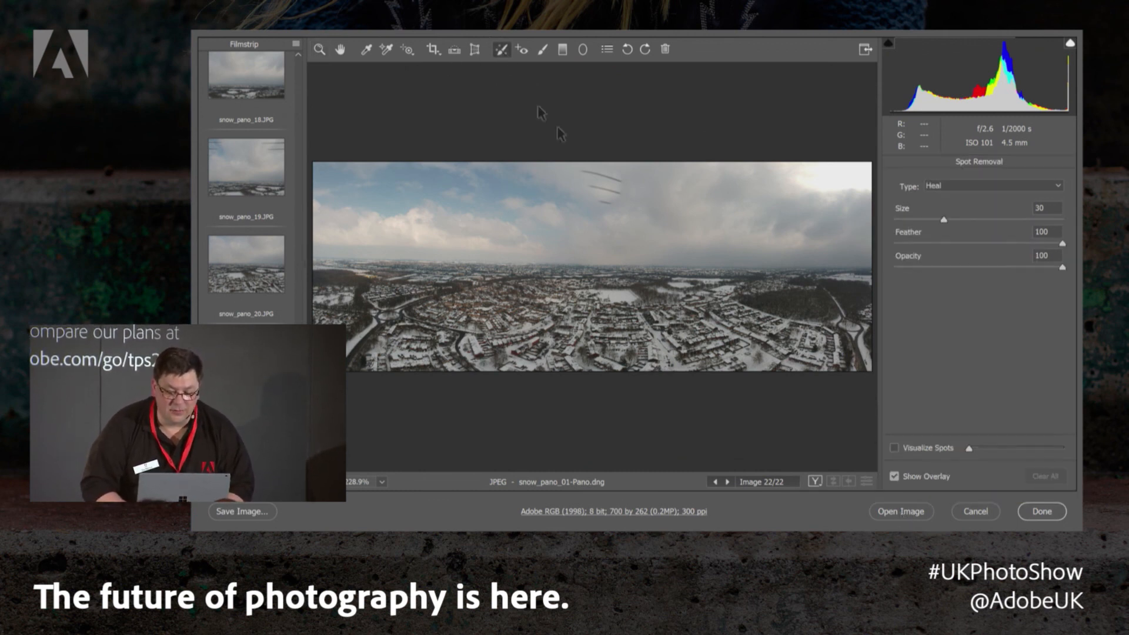
key("bracketleft")
key("bracketleft")
key("bracketleft")
key("bracketleft")
key("bracketleft")
key("bracketleft")
key("bracketleft")
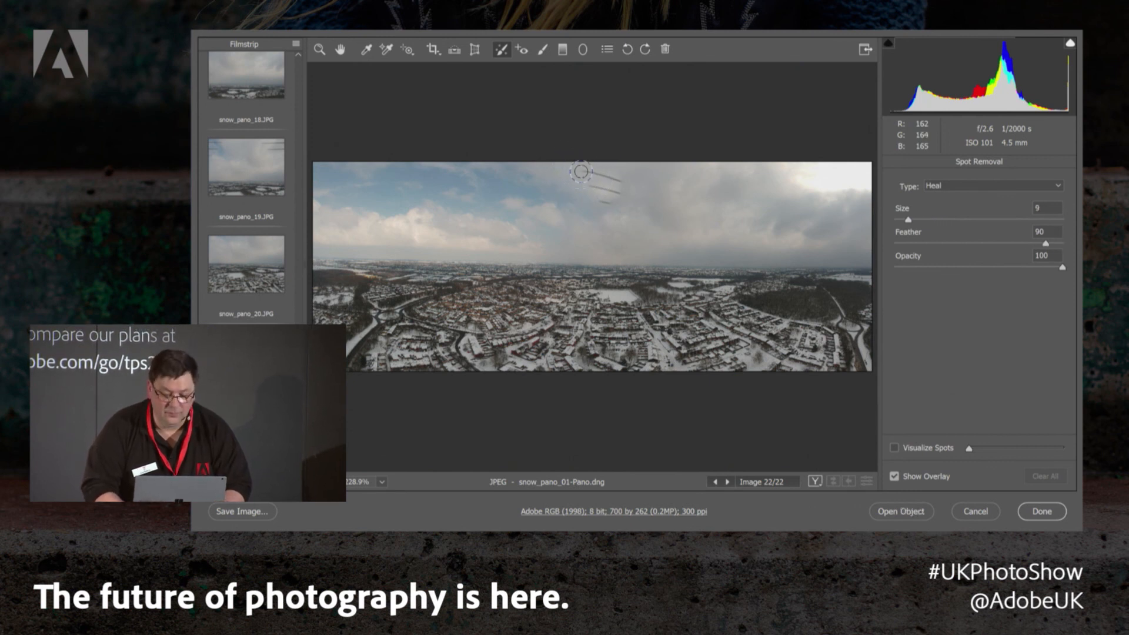
key("bracketleft")
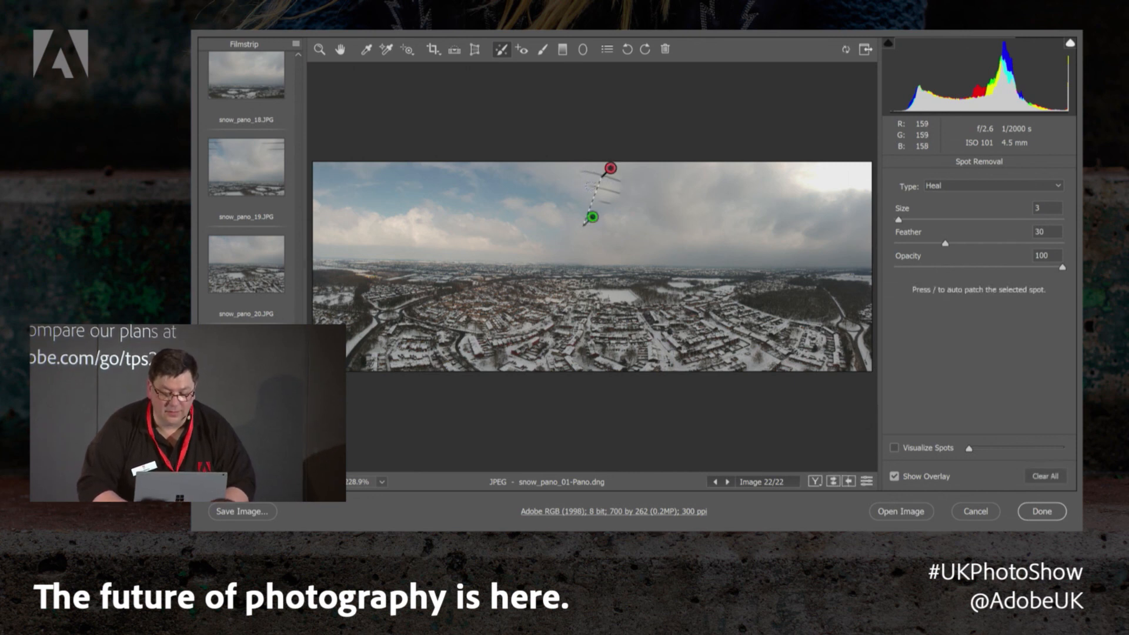
left_click(616, 180)
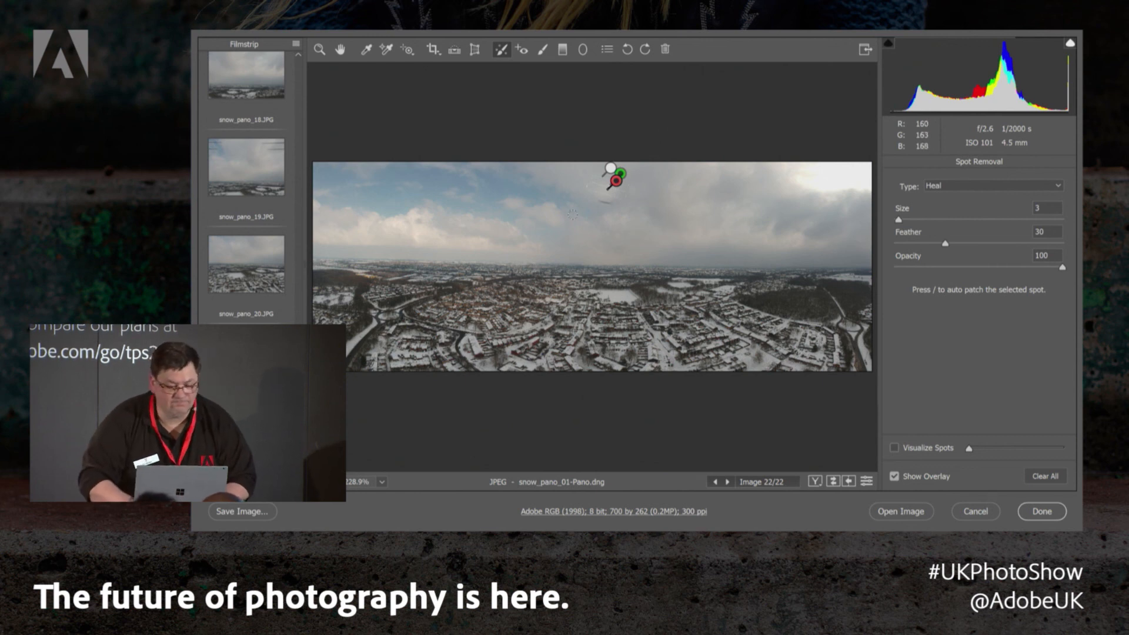
Heal the remaining dark streak in the sky with a Spot Removal stroke along its length.
left_click(320, 50)
left_click(616, 185)
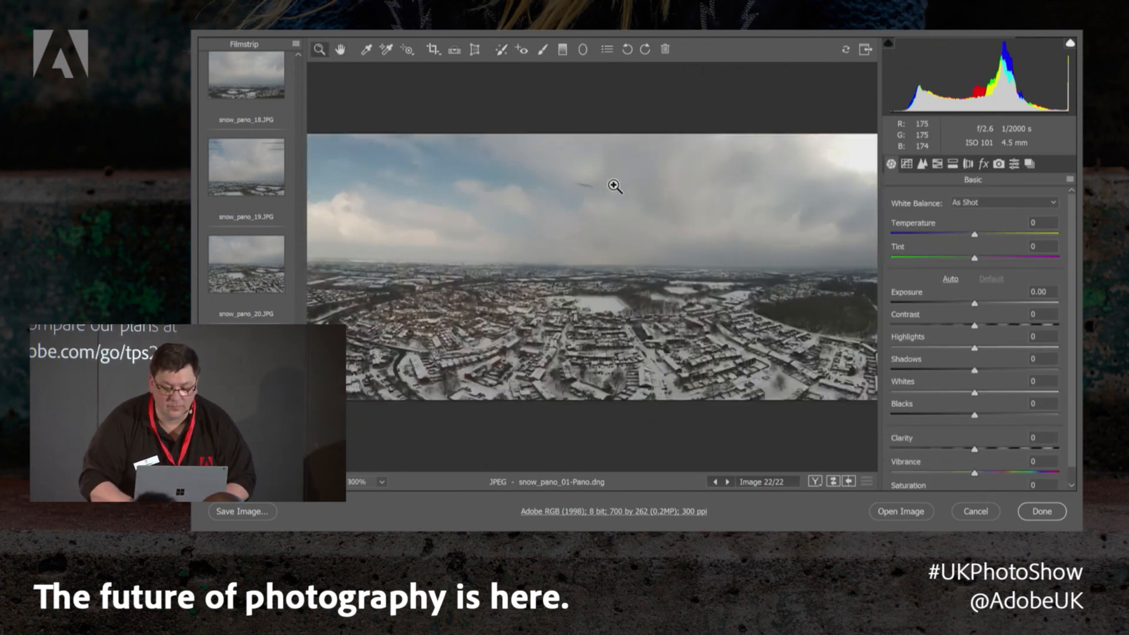
left_click(615, 185)
left_click(552, 165)
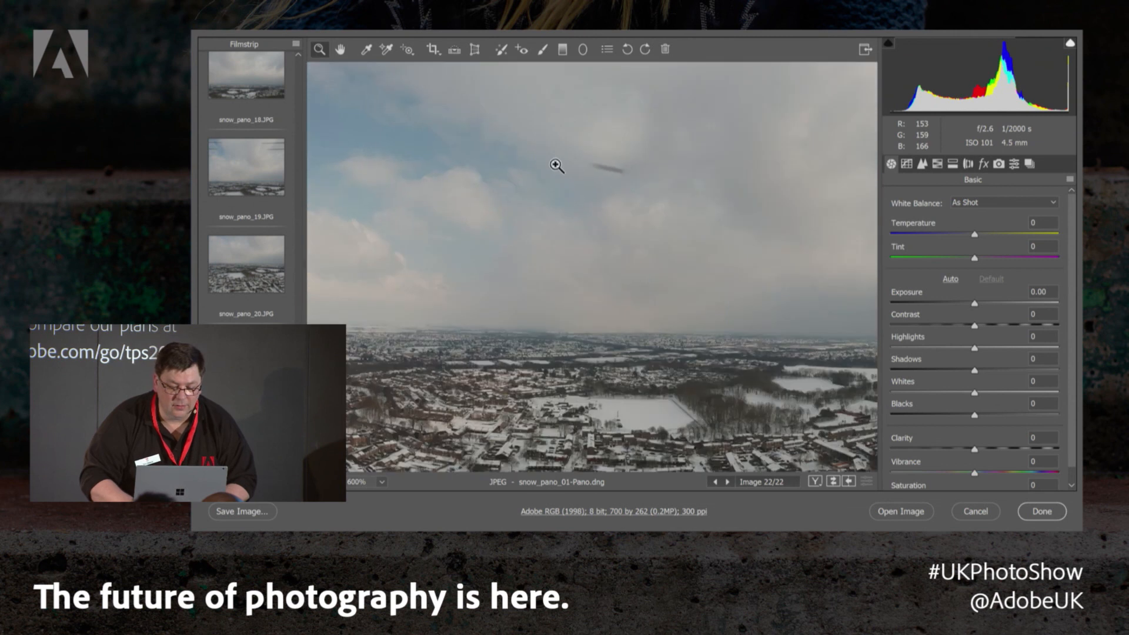
left_click(502, 50)
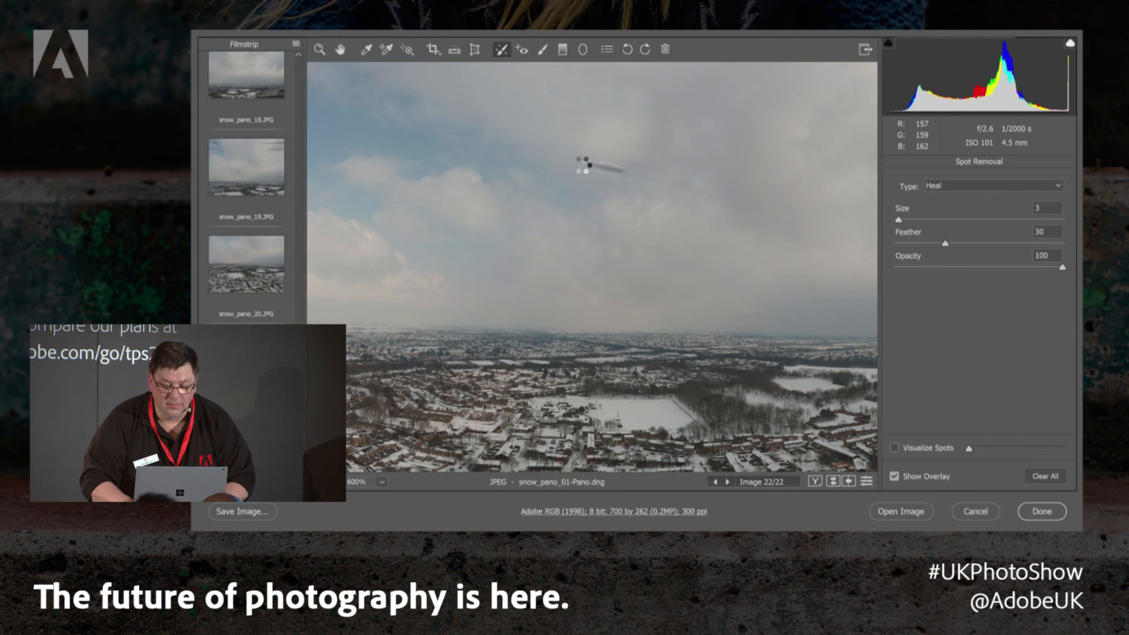
left_click_drag(582, 165, 625, 172)
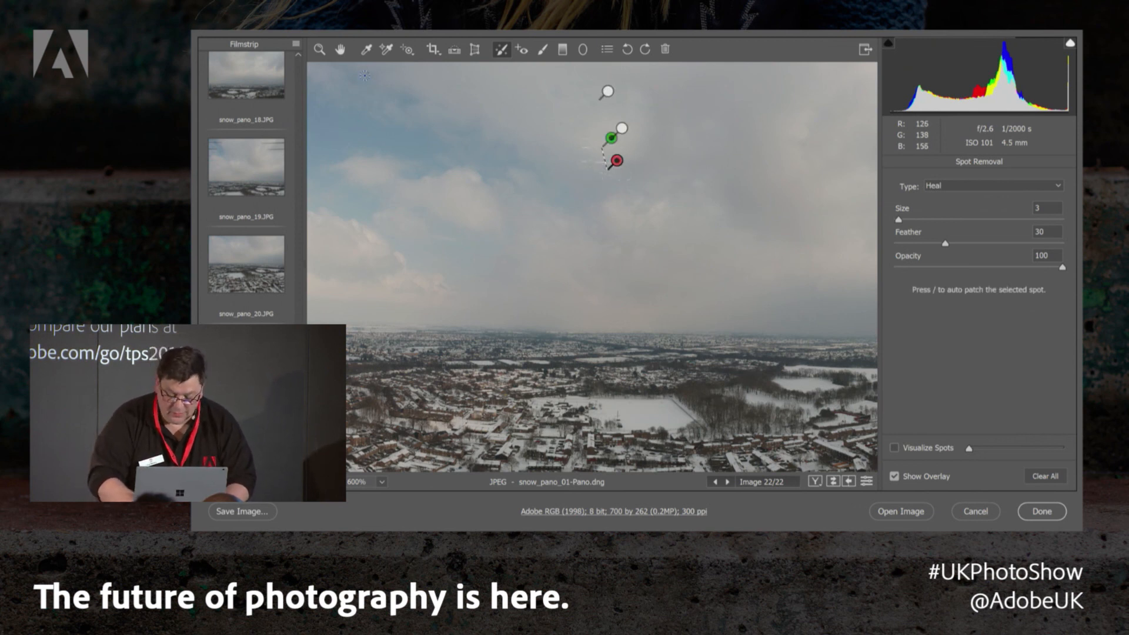
Open the retouched panorama from Camera Raw as an image and reduce the height of the timeline area.
key("ctrl+0")
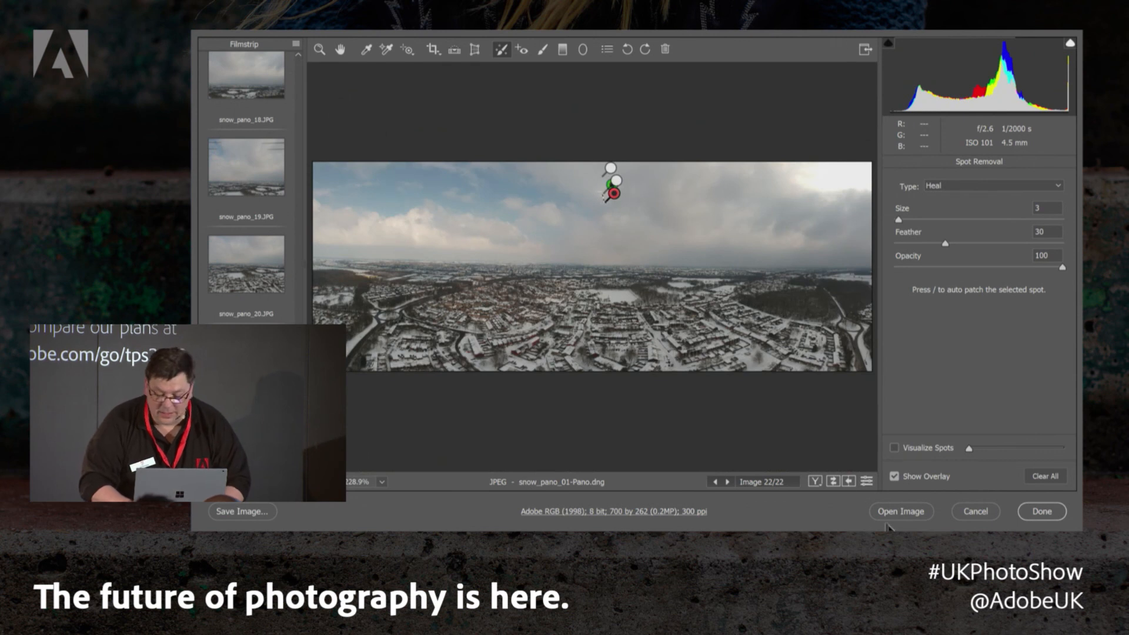
left_click(892, 514)
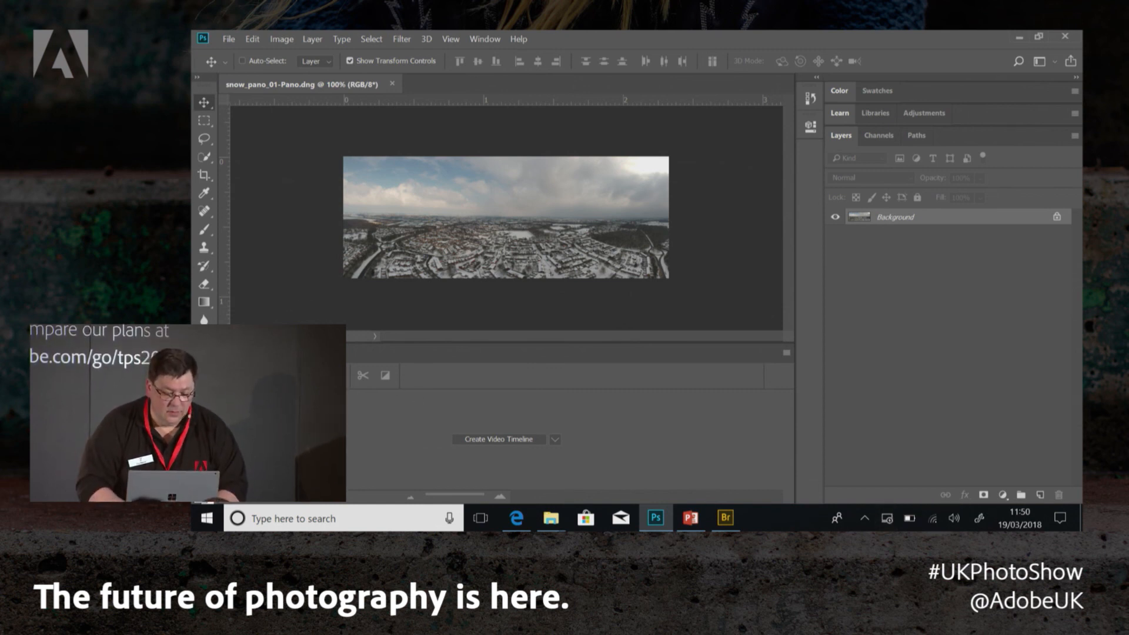
left_click_drag(570, 342, 570, 396)
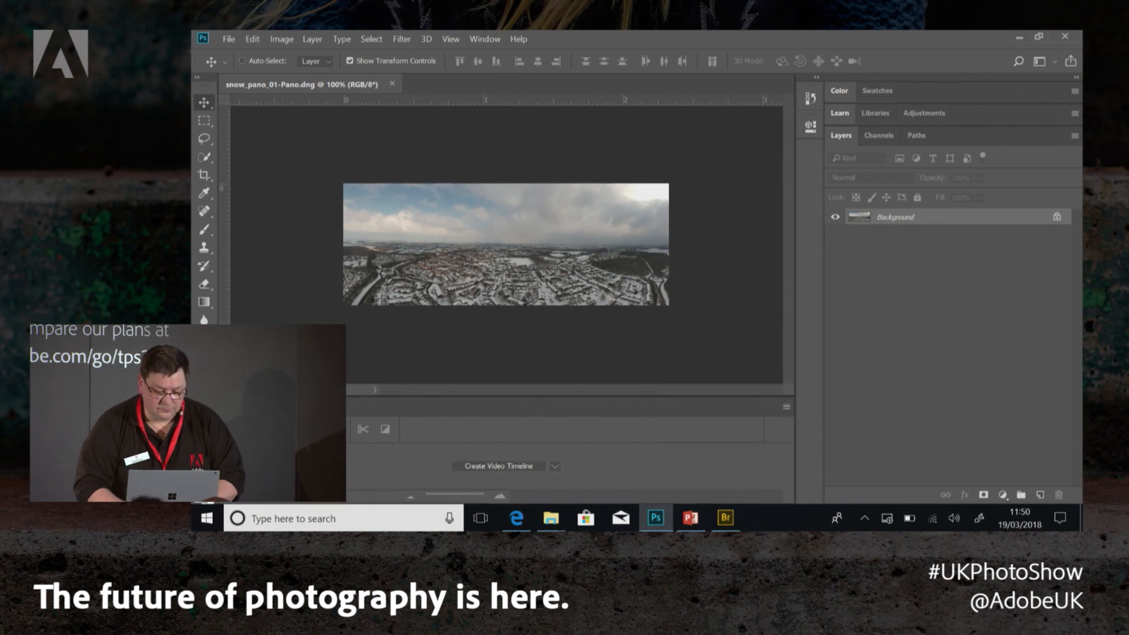
Start a new document measured in pixels, with a width of 700 and a height of 700.
left_click(227, 39)
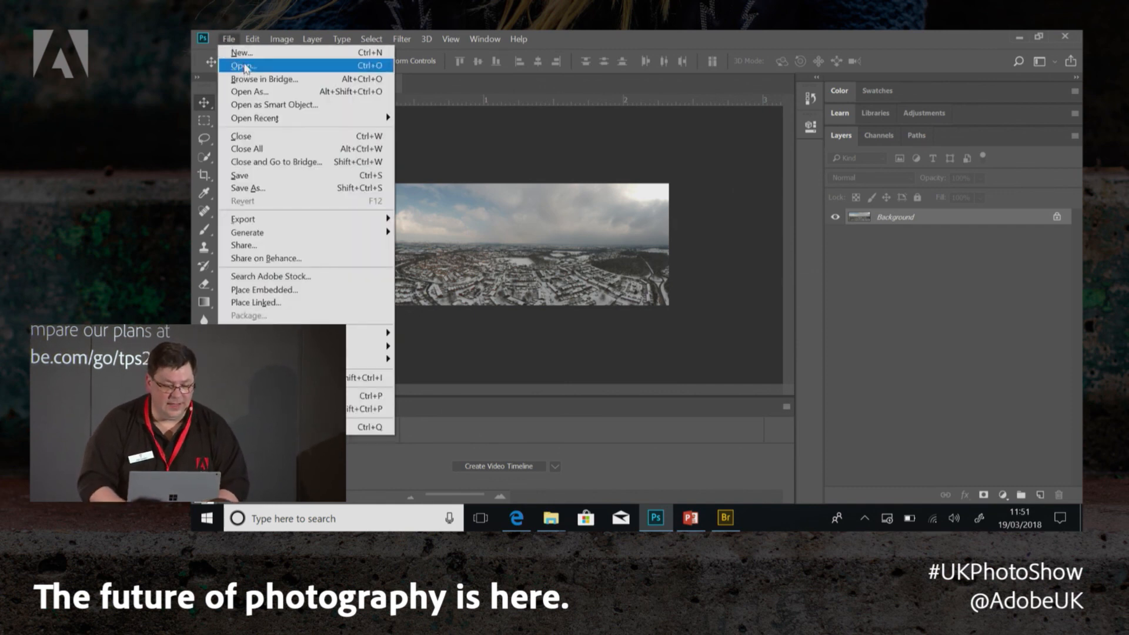
left_click(245, 54)
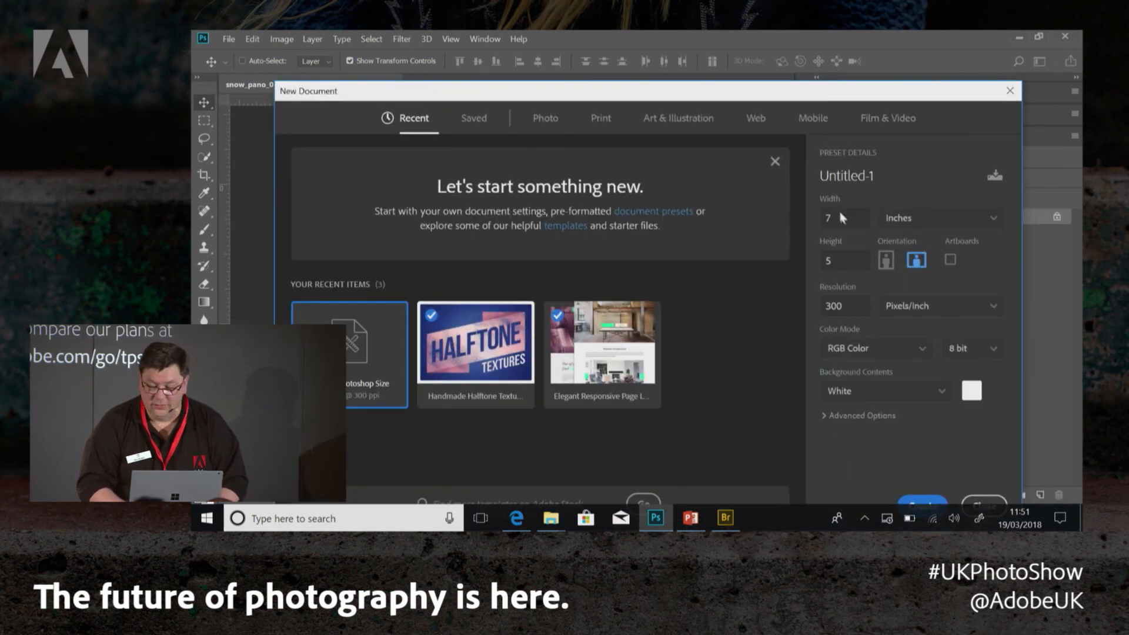
left_click(881, 219)
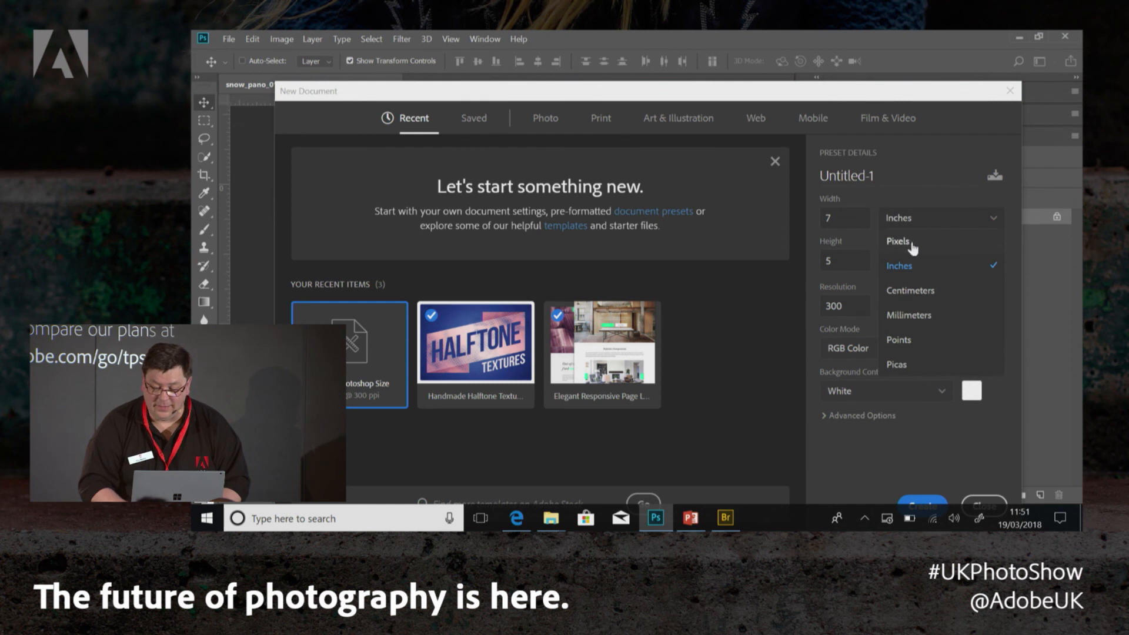
left_click(912, 242)
left_click_drag(845, 217, 816, 227)
left_click(834, 219)
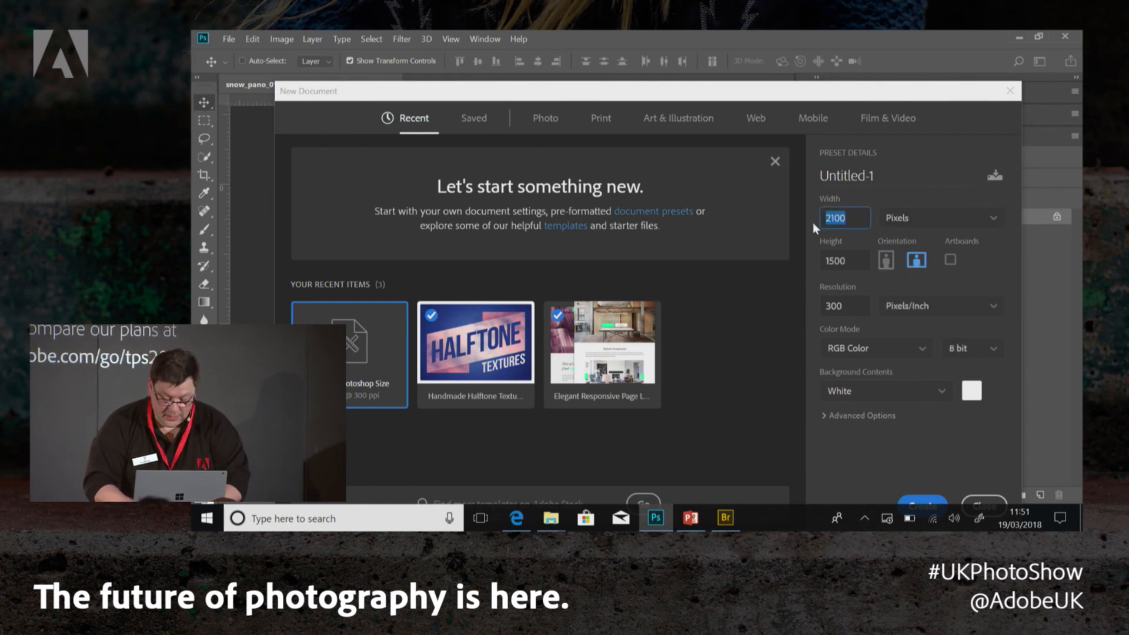
type("700")
key("Tab")
type("700")
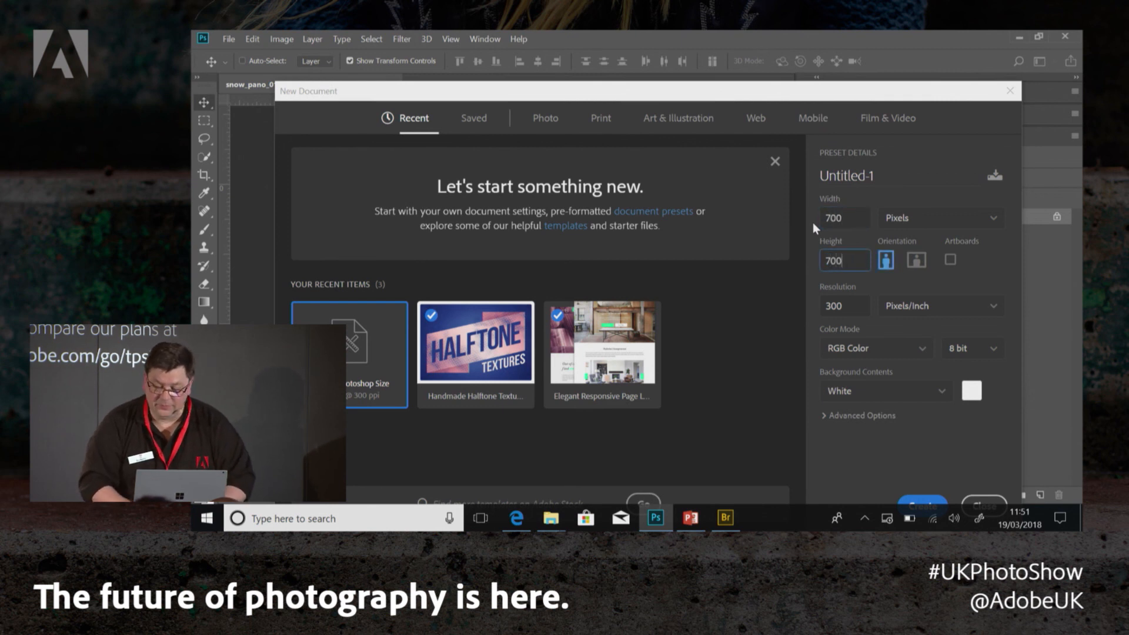
Set the new document's resolution to 72 pixels/inch and create it.
left_click_drag(856, 305, 789, 317)
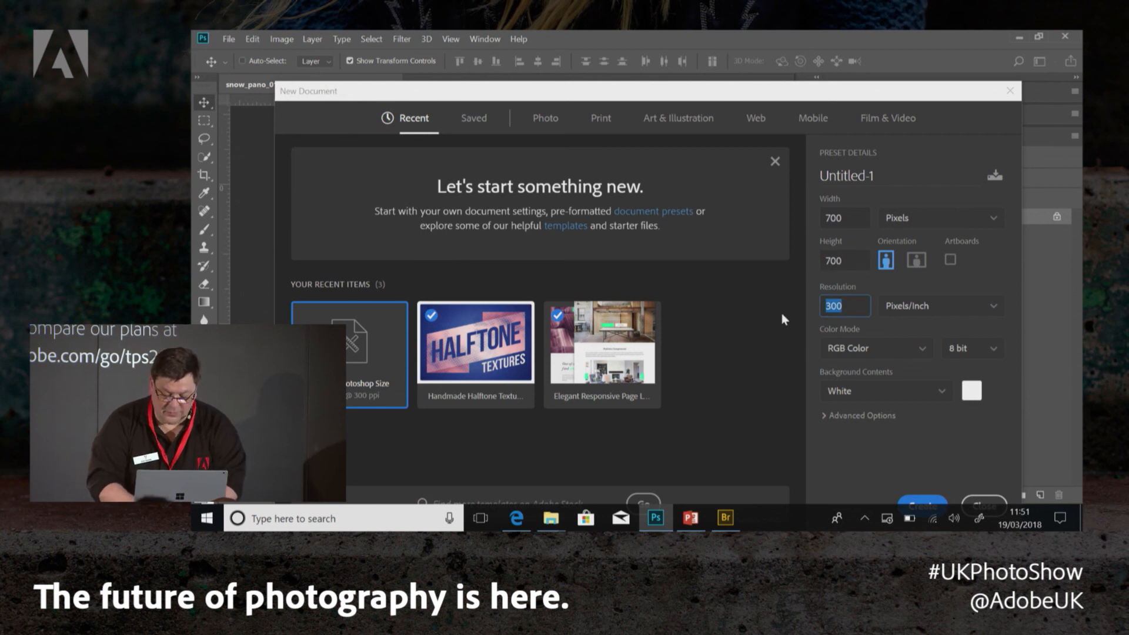
type("72")
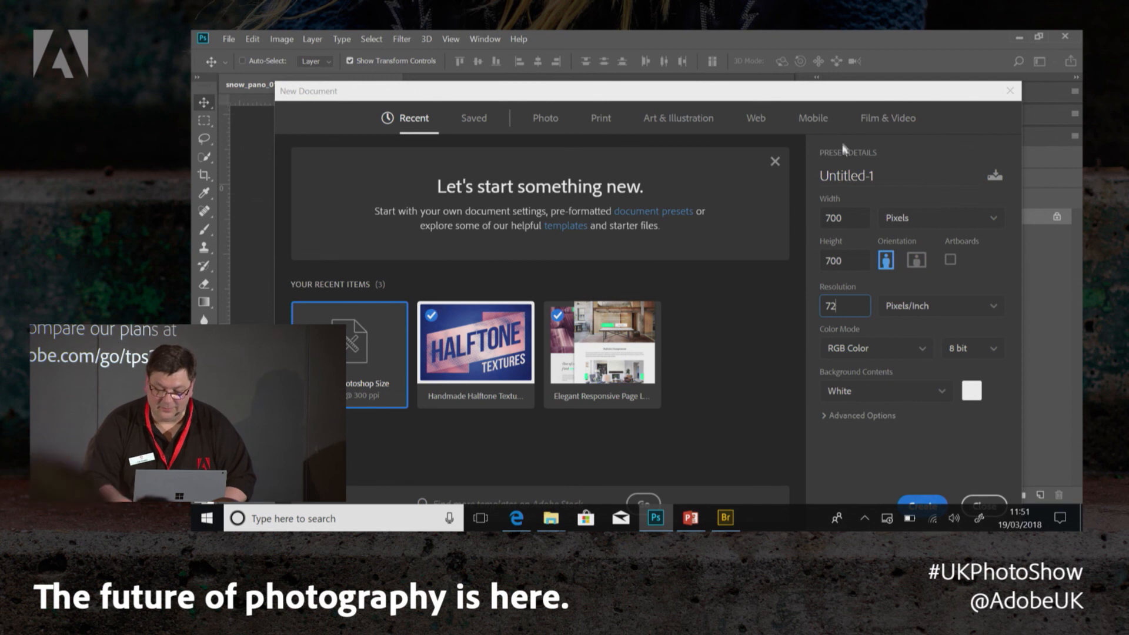
left_click_drag(843, 96, 847, 69)
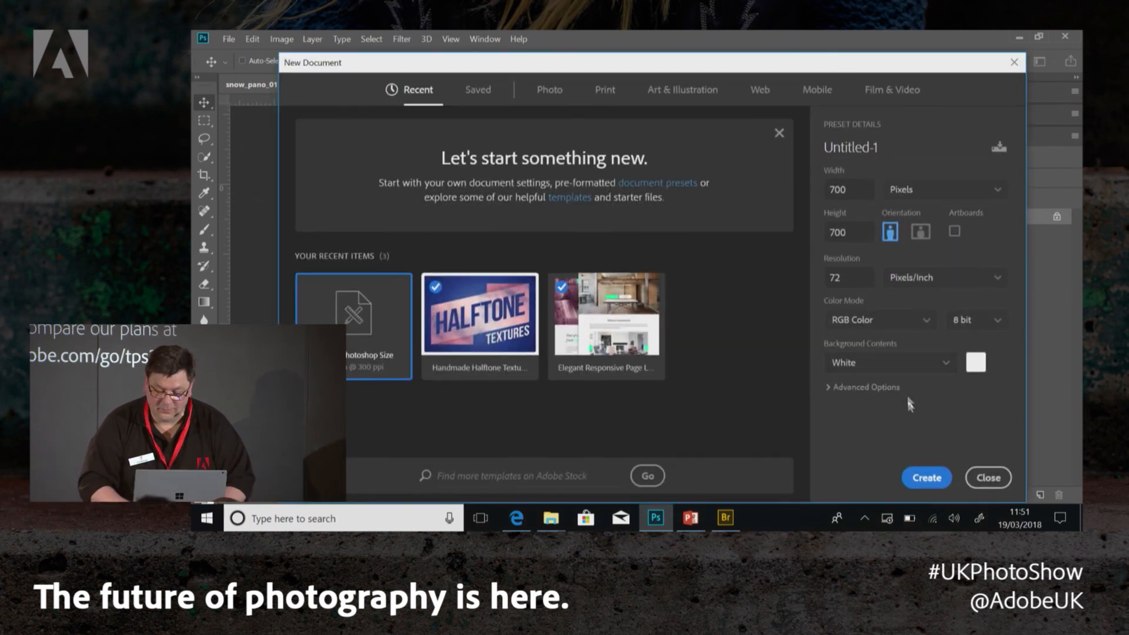
left_click(926, 479)
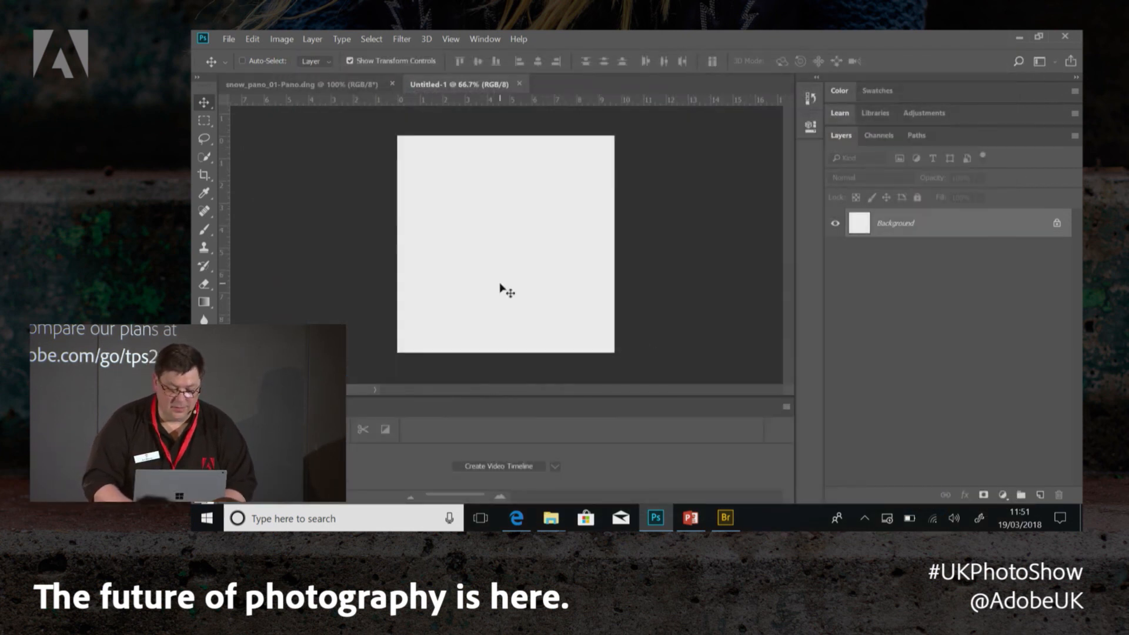
Copy the panorama layer into the square document and scale it from its upper-left corner to fill the canvas height.
left_click(320, 81)
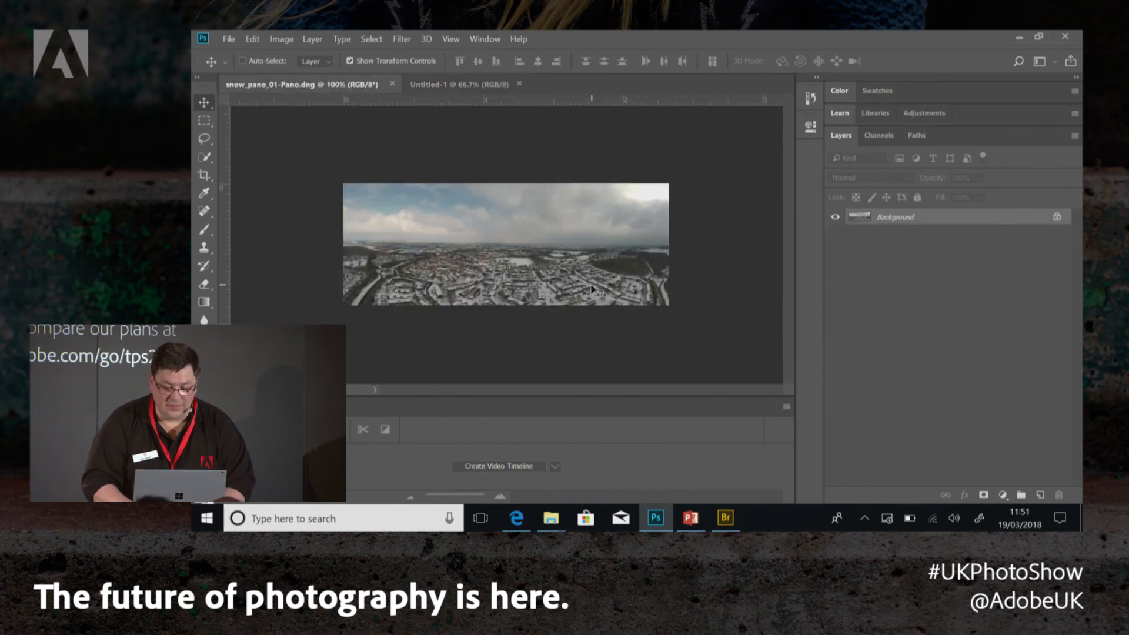
left_click_drag(933, 219, 482, 168)
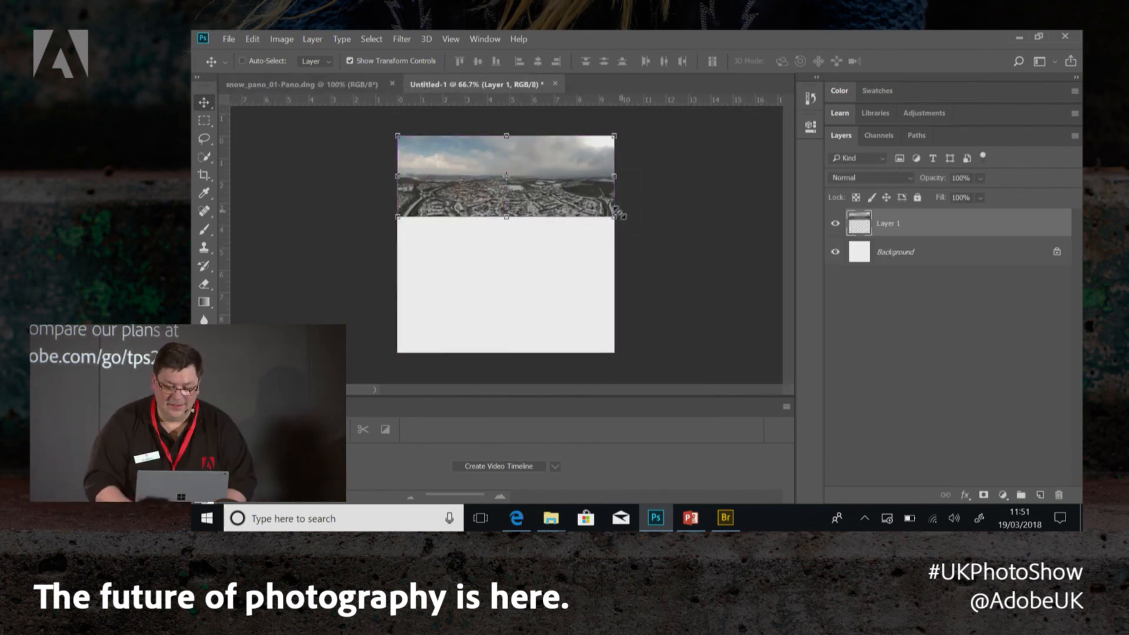
left_click_drag(614, 216, 945, 443)
key("Return")
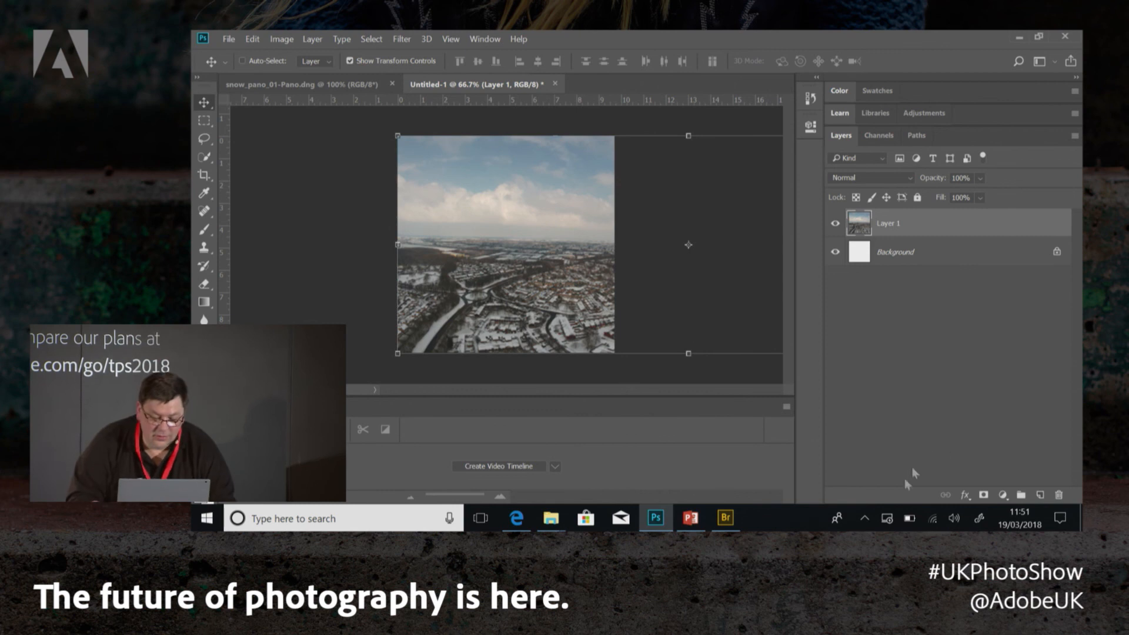
Create a video timeline, expand Layer 1's properties and enable a position keyframe shortly after the start.
left_click(498, 465)
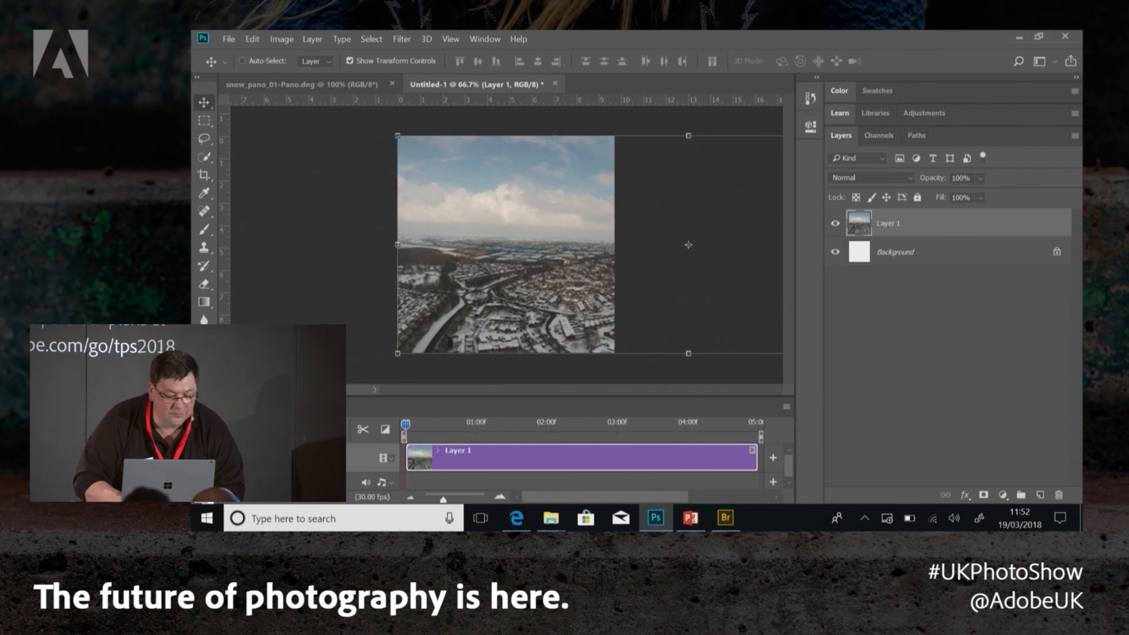
left_click_drag(493, 396, 500, 365)
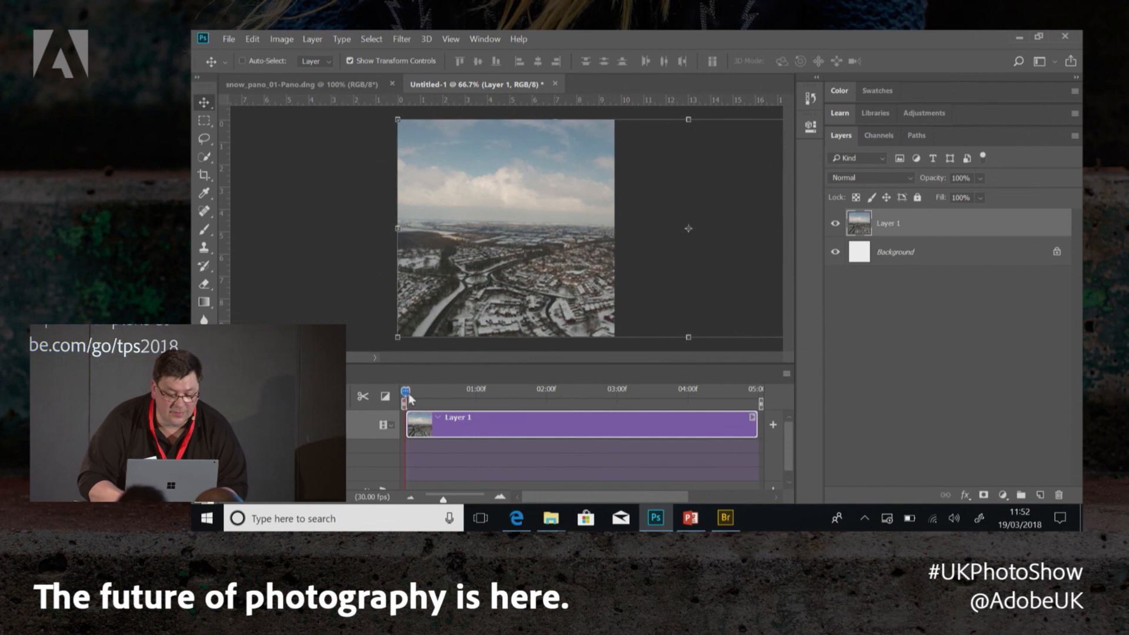
left_click_drag(407, 395, 422, 396)
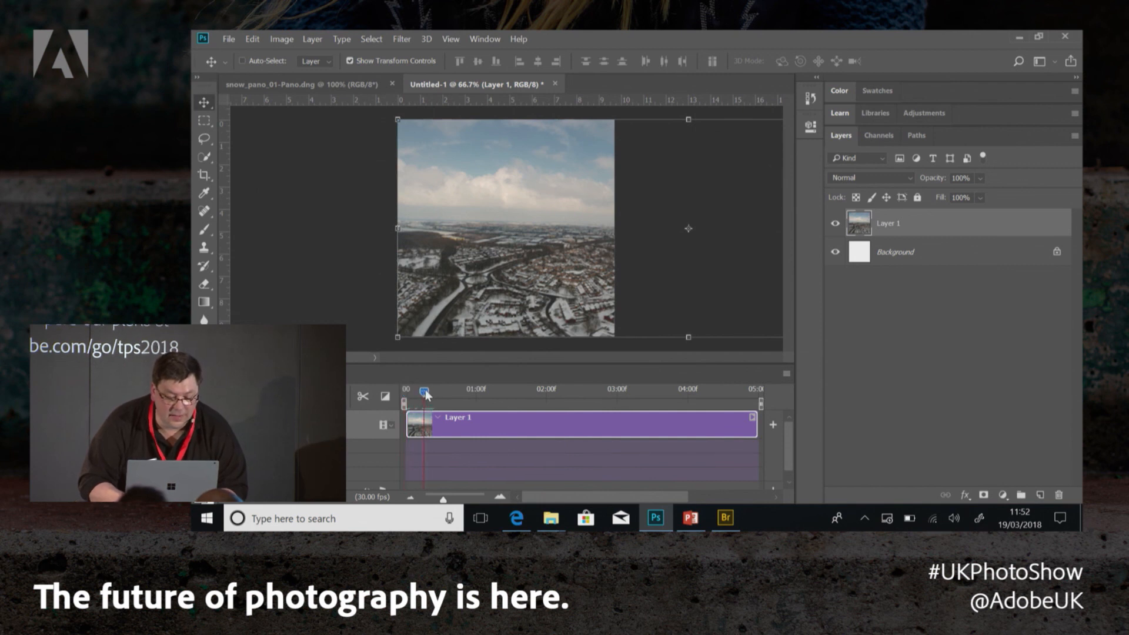
left_click(240, 447)
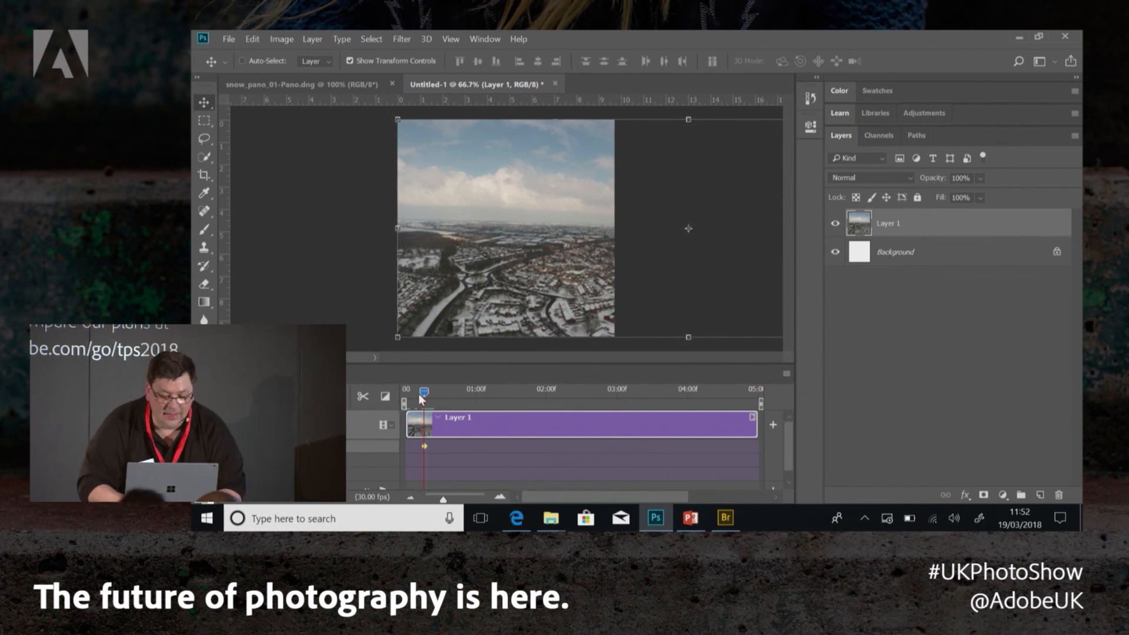
Near the timeline's end, slide the panorama left until its right end fills the canvas, and play the pan from near the start.
left_click_drag(422, 391, 751, 416)
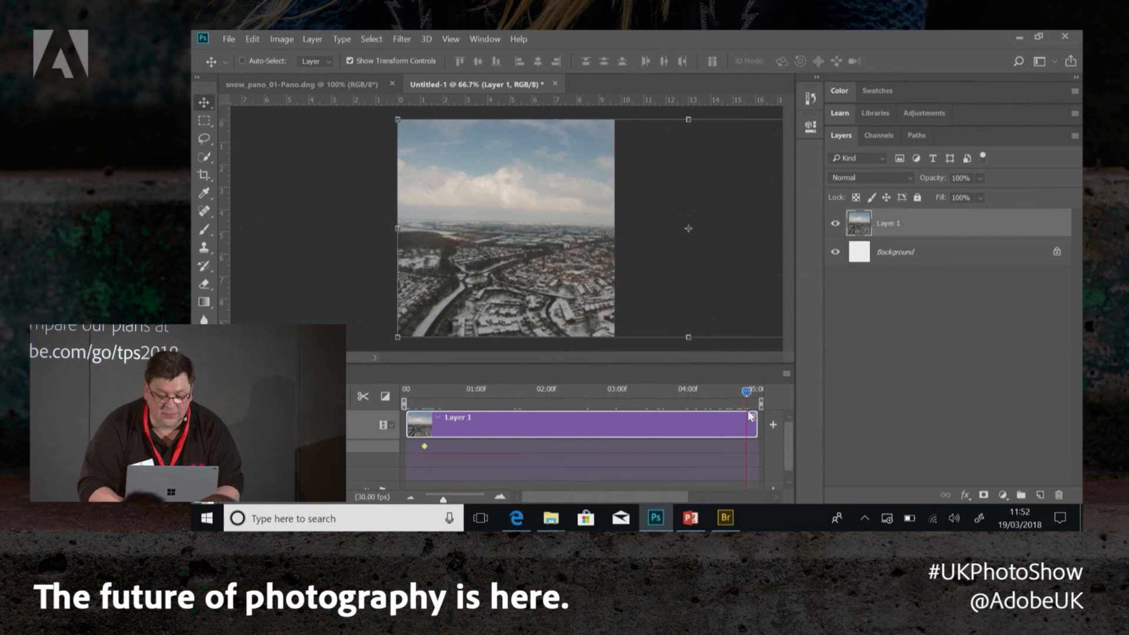
left_click_drag(667, 292, 295, 307)
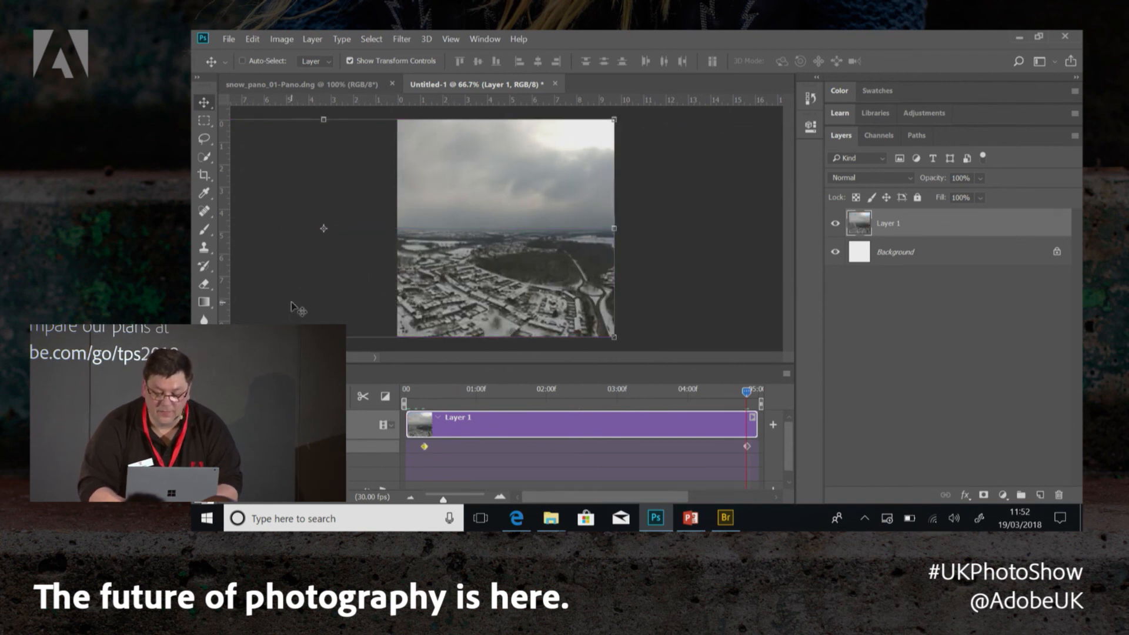
left_click(411, 390)
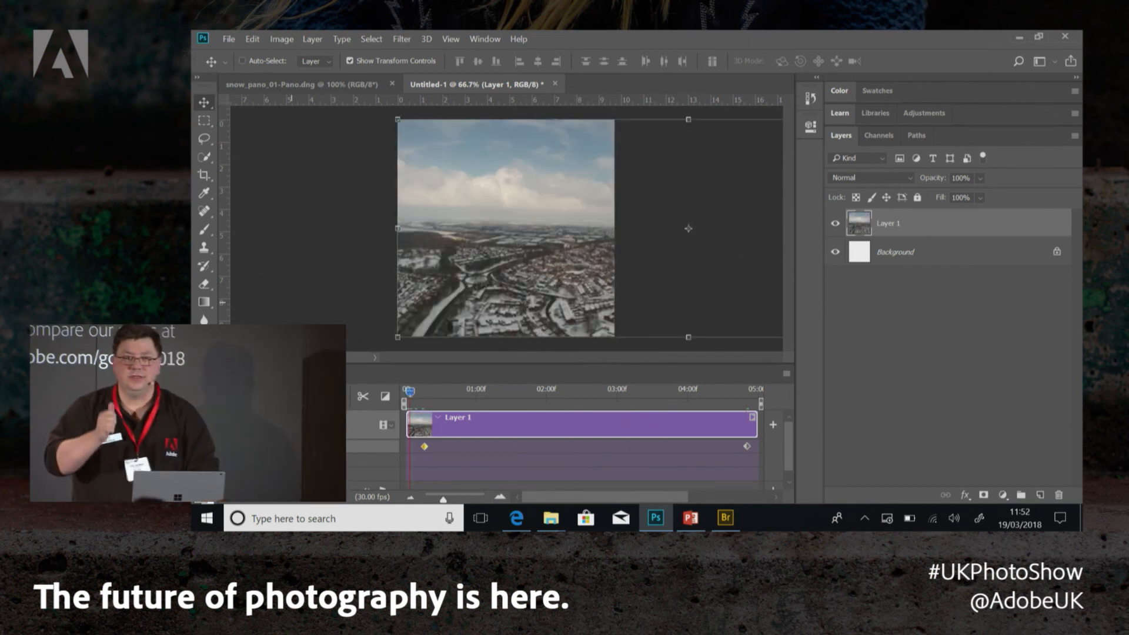
key("space")
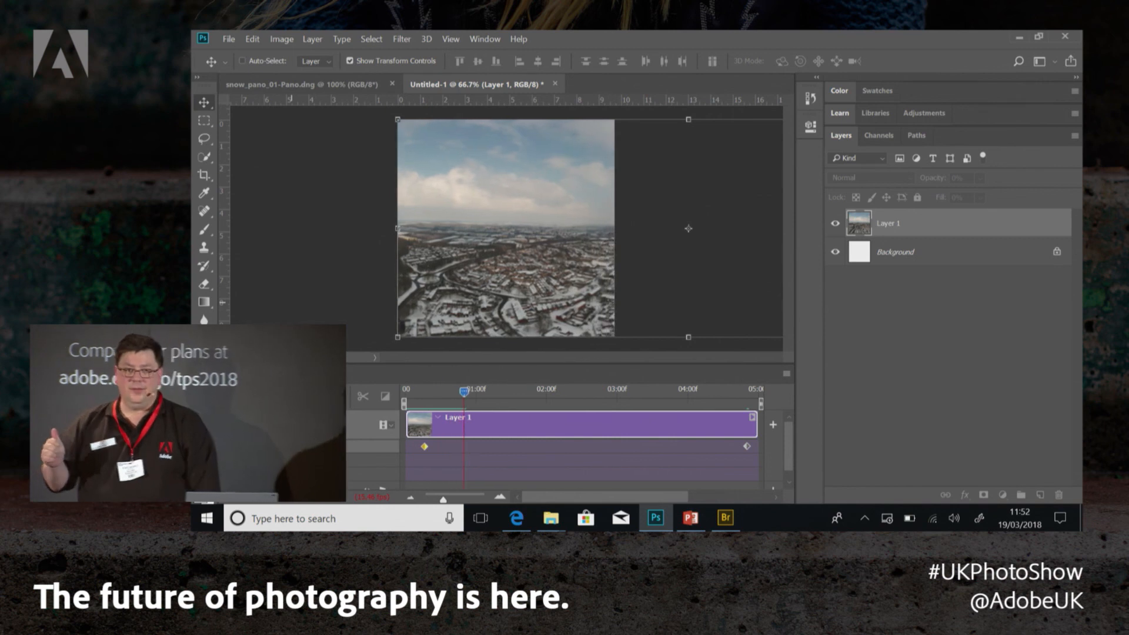